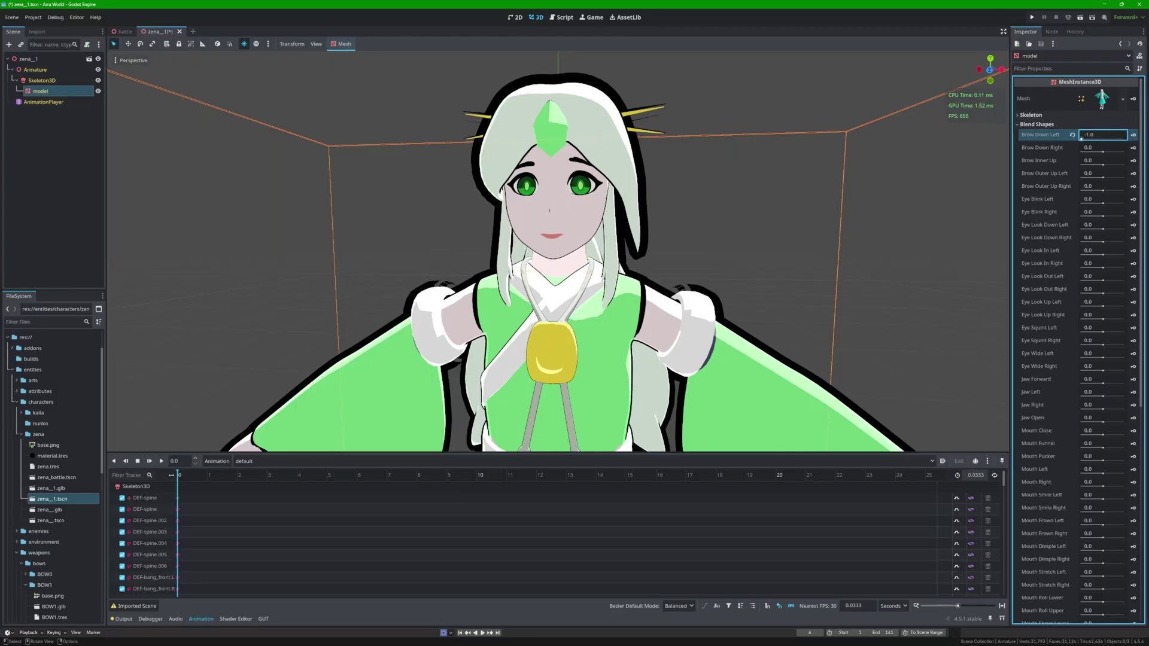
# In Godot, raise Brow Down Left, reset Brow Down Right to 0, and start editing Eye Blink Right
pyautogui.moveTo(1080, 137); pyautogui.dragTo(1125, 150)
pyautogui.click(1072, 148)
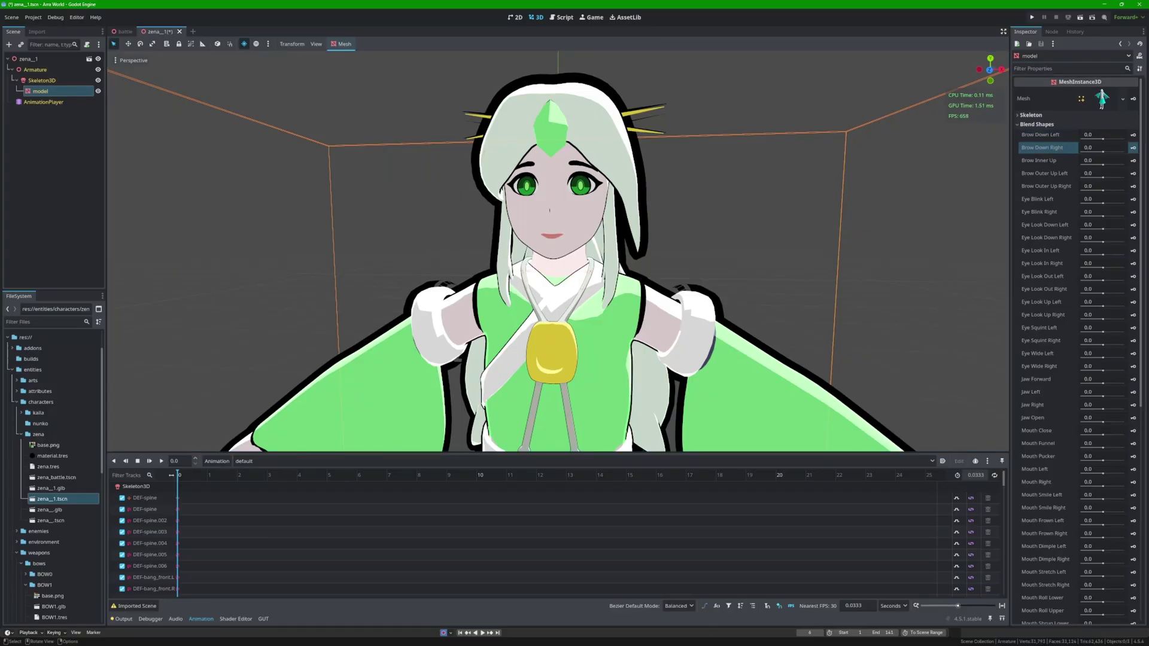
pyautogui.click(1103, 213)
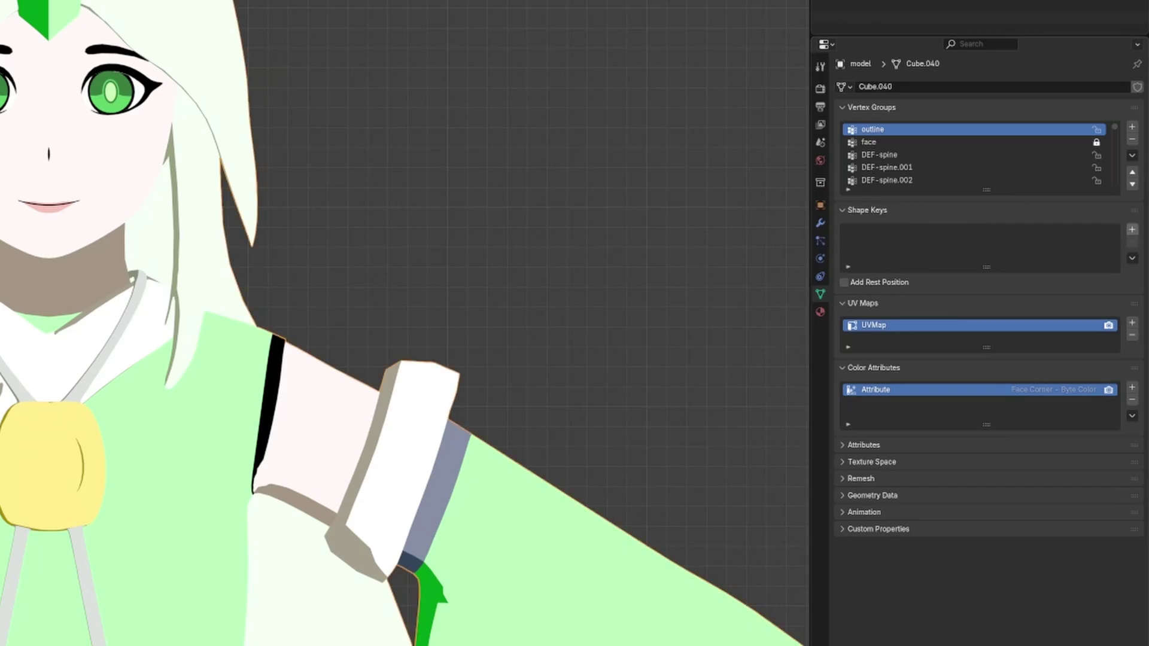
# Add a Basis shape key and a second shape key to the face mesh
pyautogui.click(1132, 229)
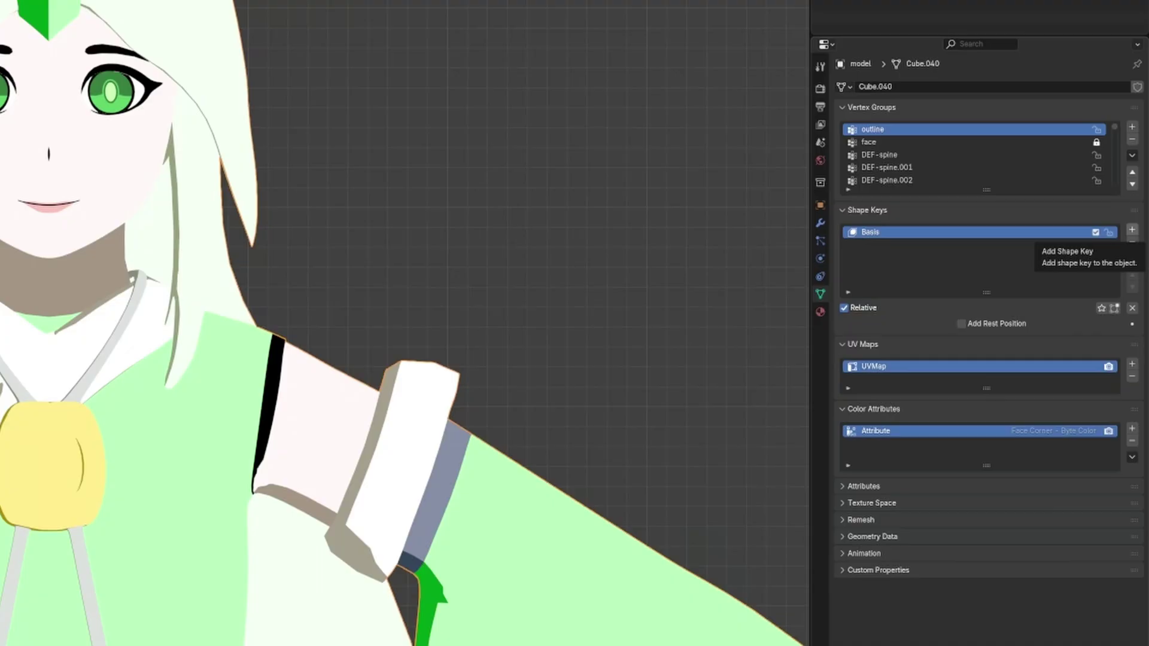
pyautogui.click(1132, 230)
pyautogui.write('browDownLef')
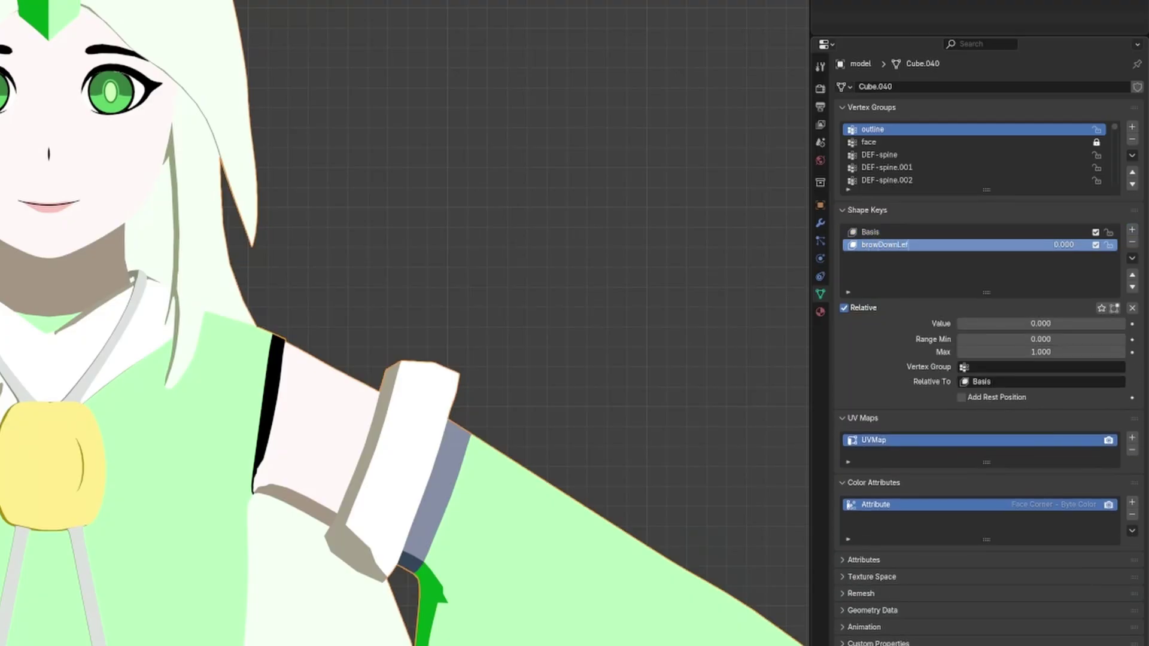
pyautogui.write('t')
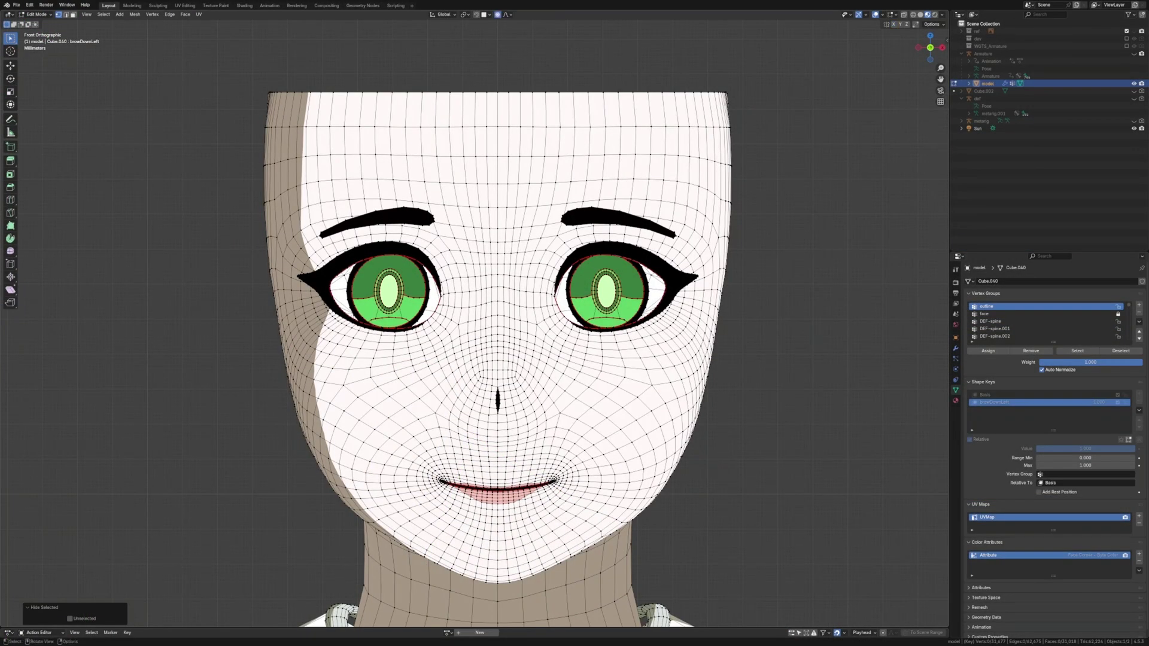
# Turn on smooth proportional editing, nudge the eyebrow slightly, and select the whole eyebrow
pyautogui.click(509, 15)
pyautogui.click(506, 46)
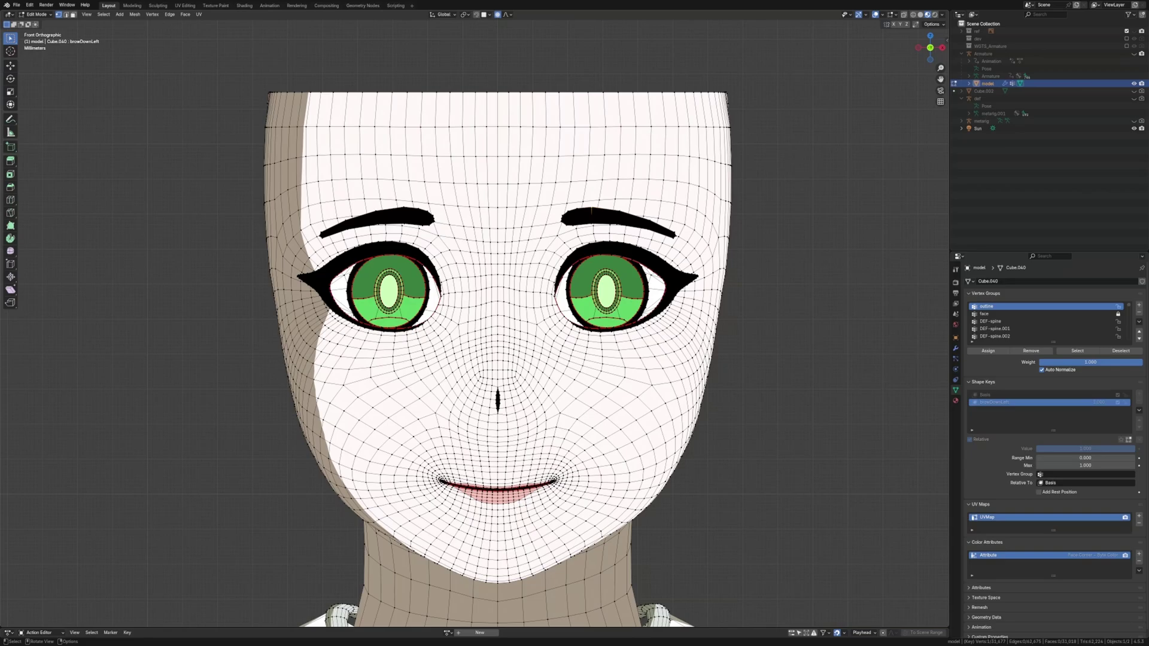
pyautogui.scroll(1, 503, 296)
pyautogui.press('g')
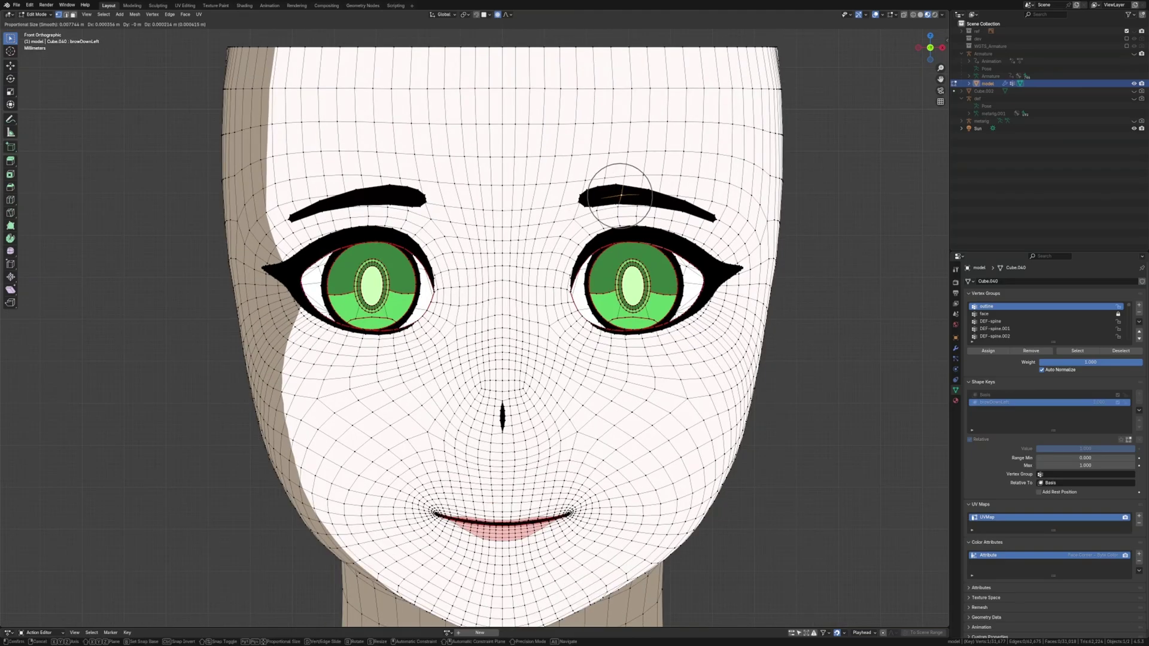
pyautogui.click(619, 192)
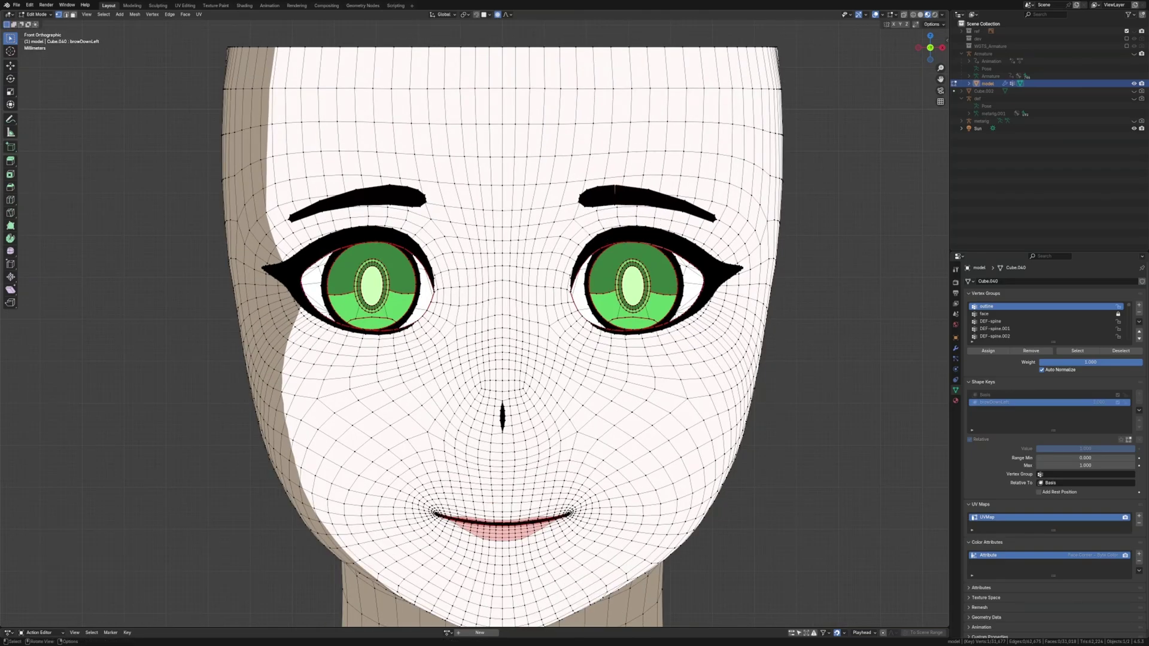
pyautogui.press('l')
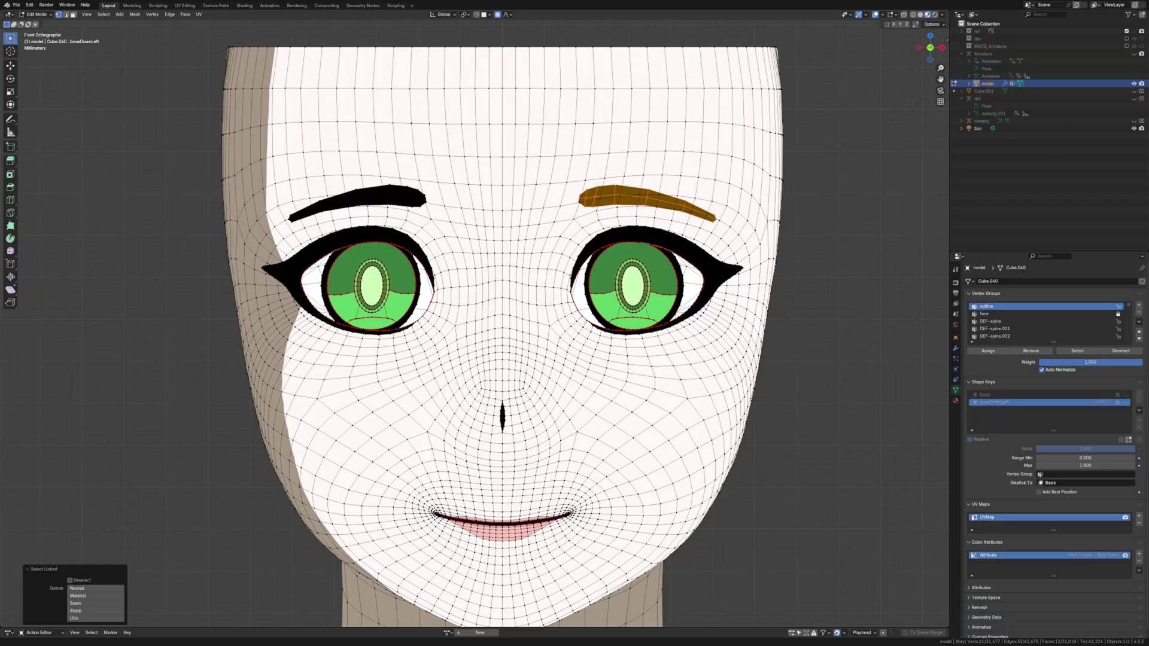
pyautogui.scroll(1, 481, 306)
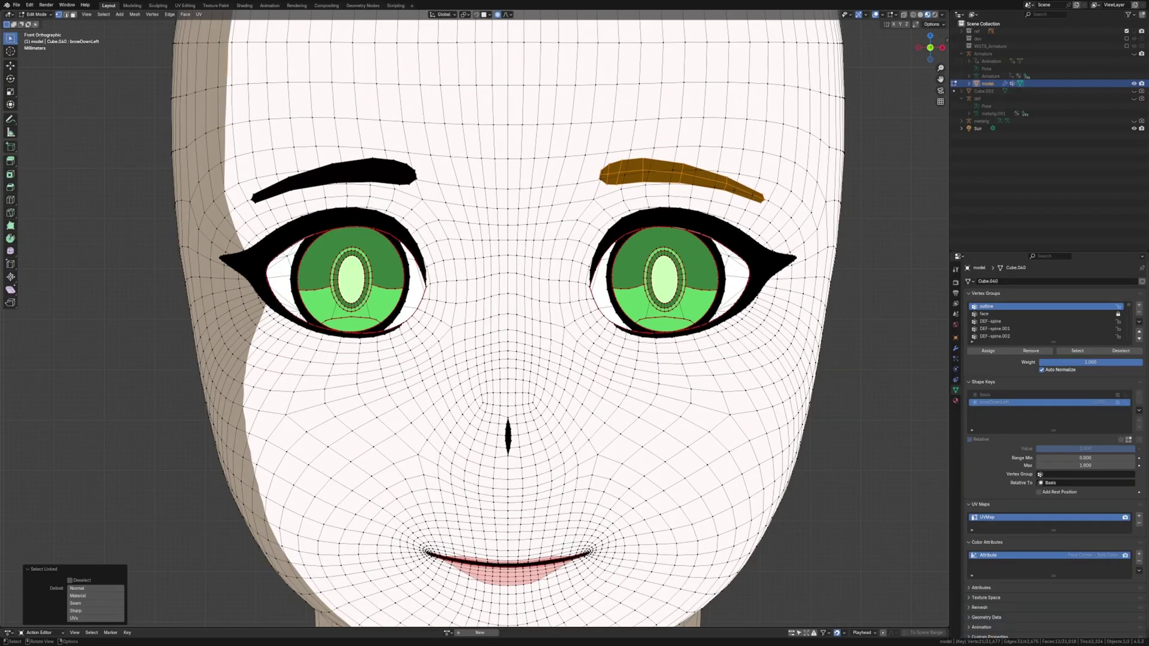
# Lower the eyebrow, adjust its inner end and tilt it, then leave Edit Mode to preview
pyautogui.press('l')
pyautogui.press('g')
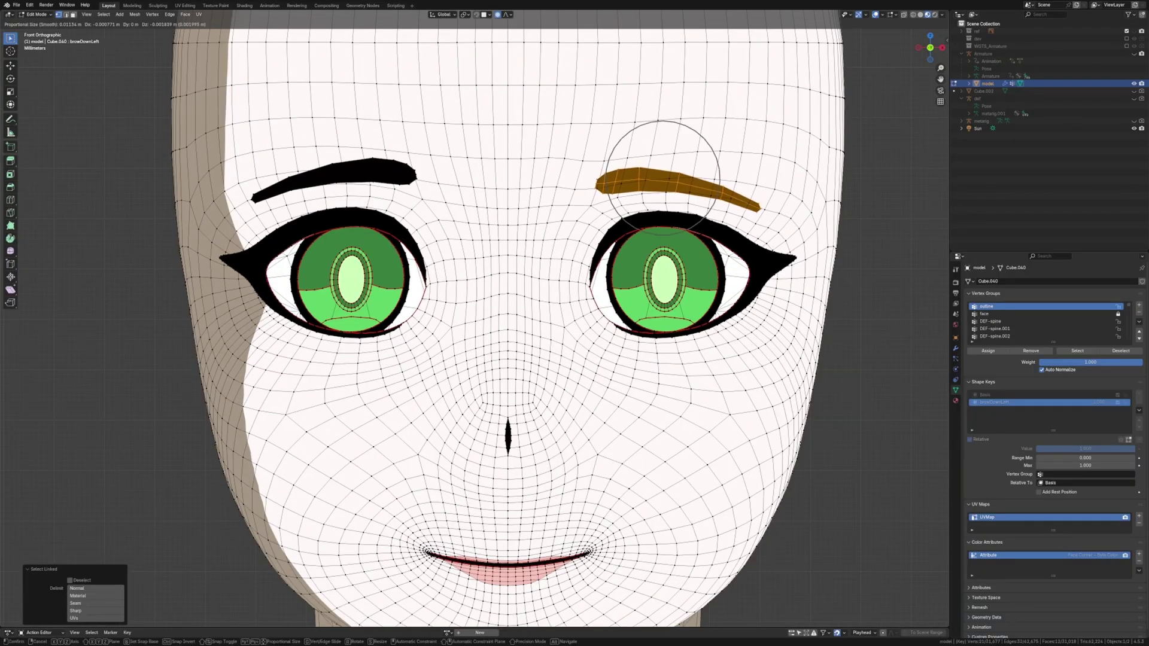
pyautogui.click(678, 193)
pyautogui.press('g')
pyautogui.click(628, 189)
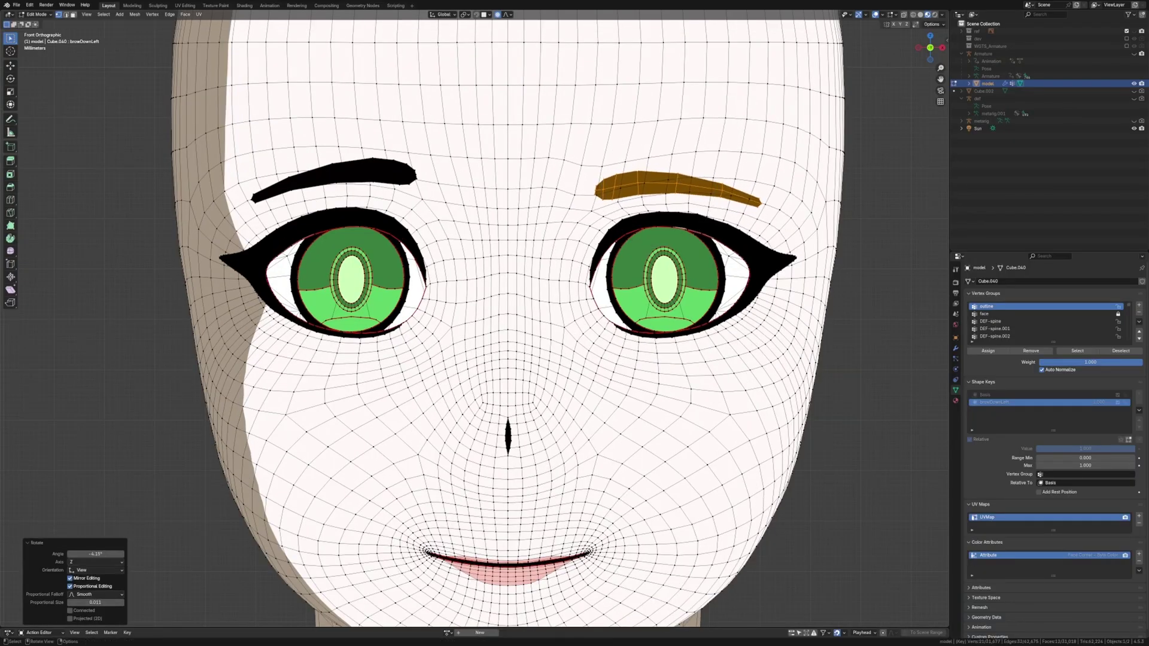
pyautogui.click(610, 190)
pyautogui.press('r')
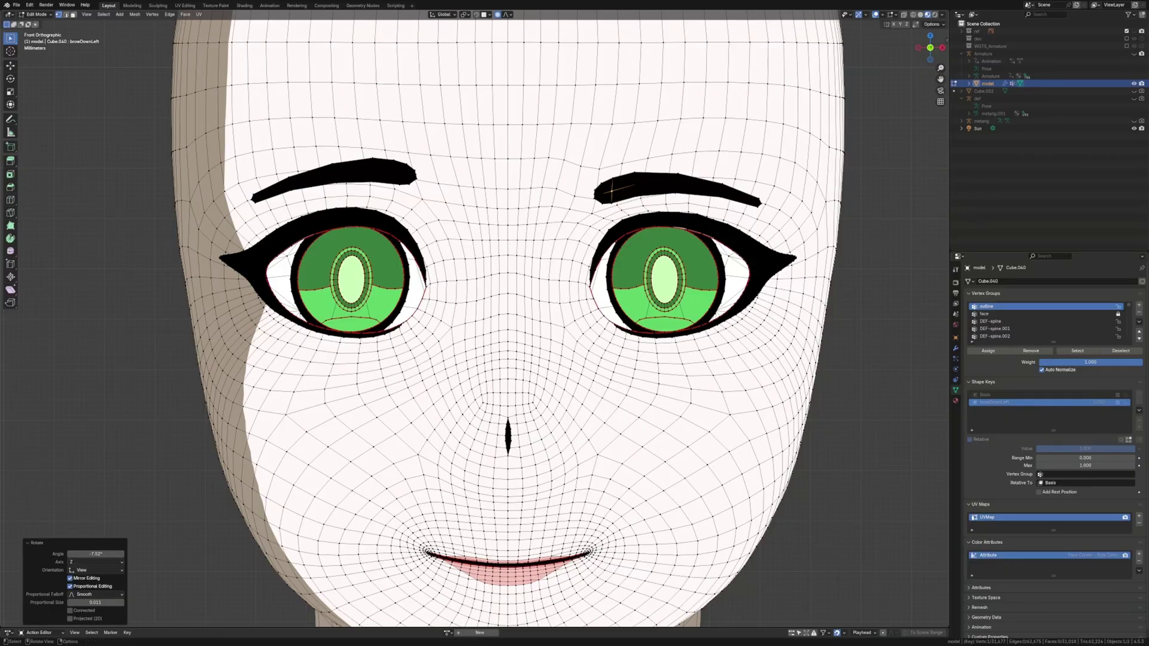
pyautogui.scroll(-3, 611, 190)
pyautogui.hotkey('ctrl', 'Tab')
pyautogui.click(682, 191)
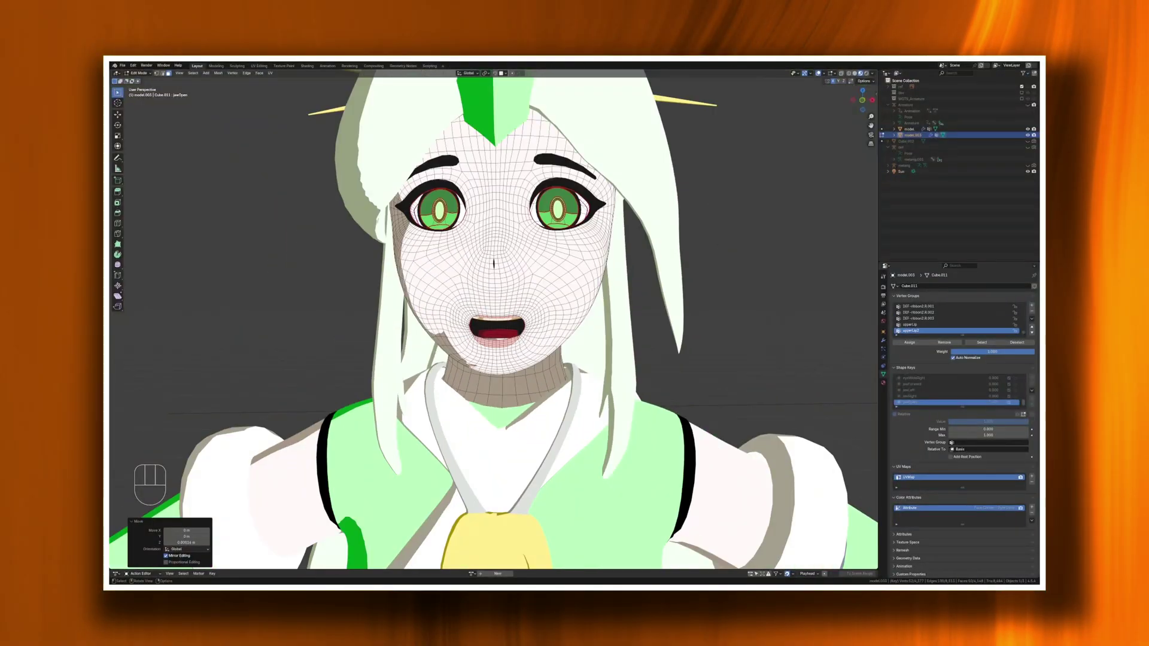
# In Right Ortho view, move the duplicated teeth strip down to form the lower row
pyautogui.press('Tab')
pyautogui.scroll(3, 503, 315)
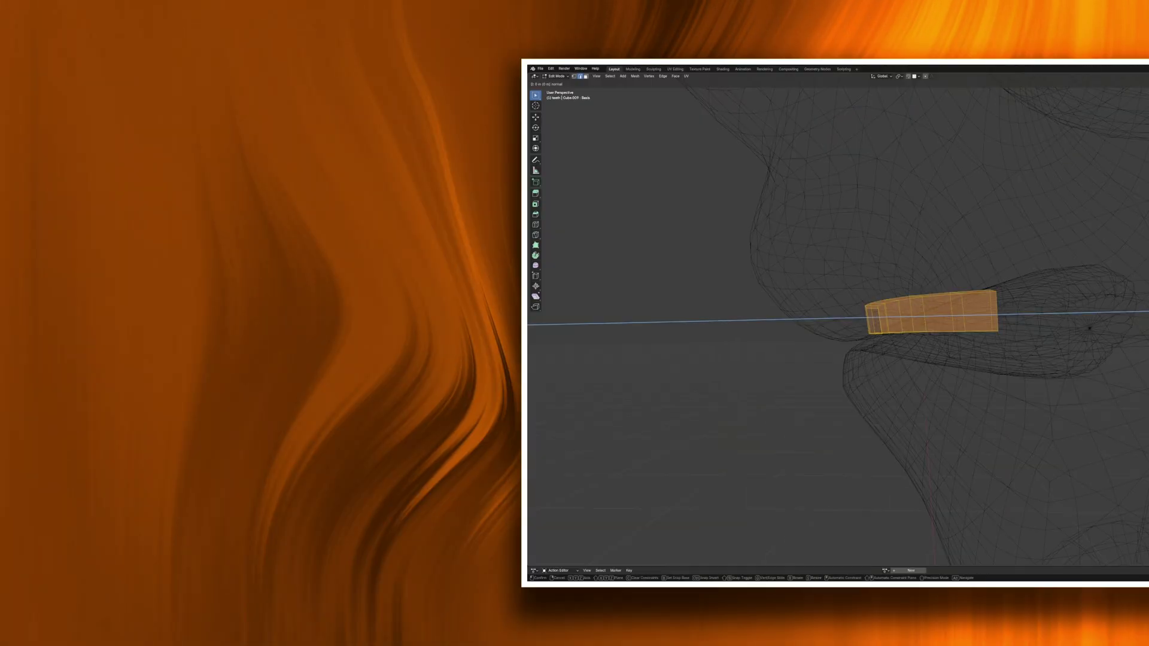
pyautogui.press('KP_3')
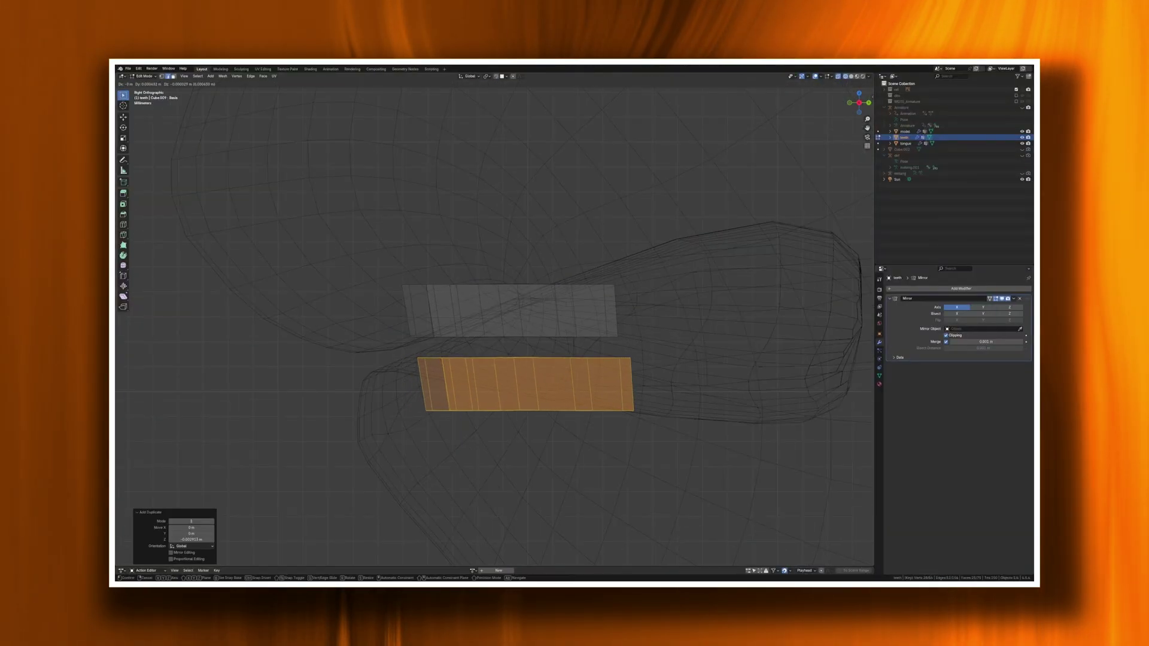
pyautogui.press('g')
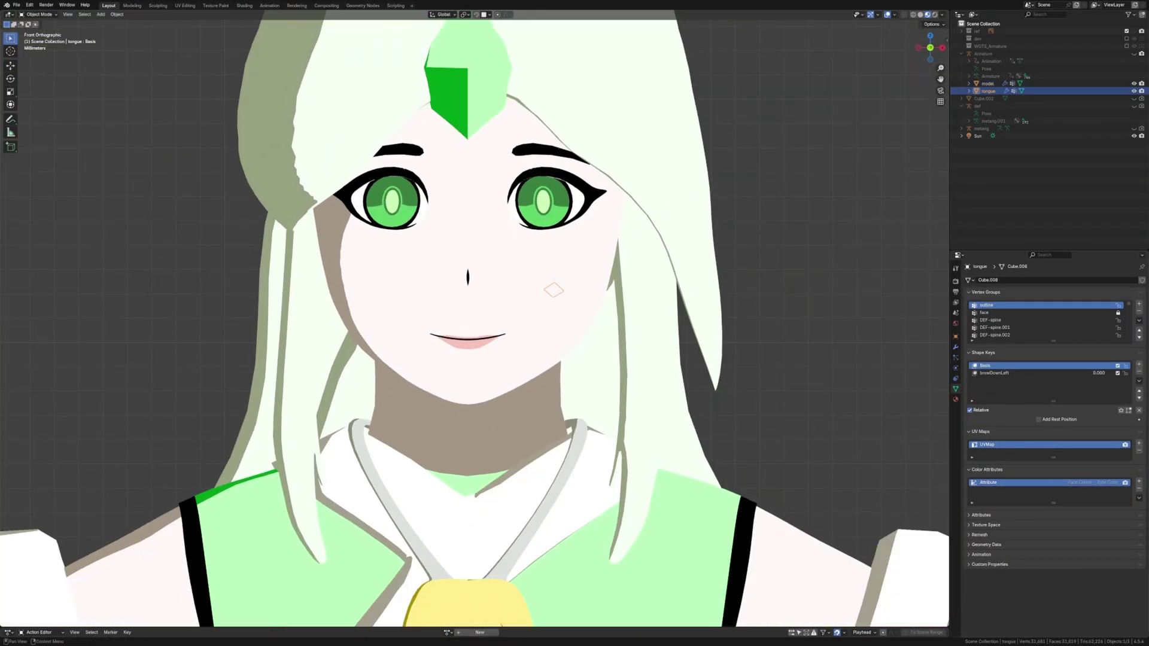
pyautogui.hotkey('shift', 'a')
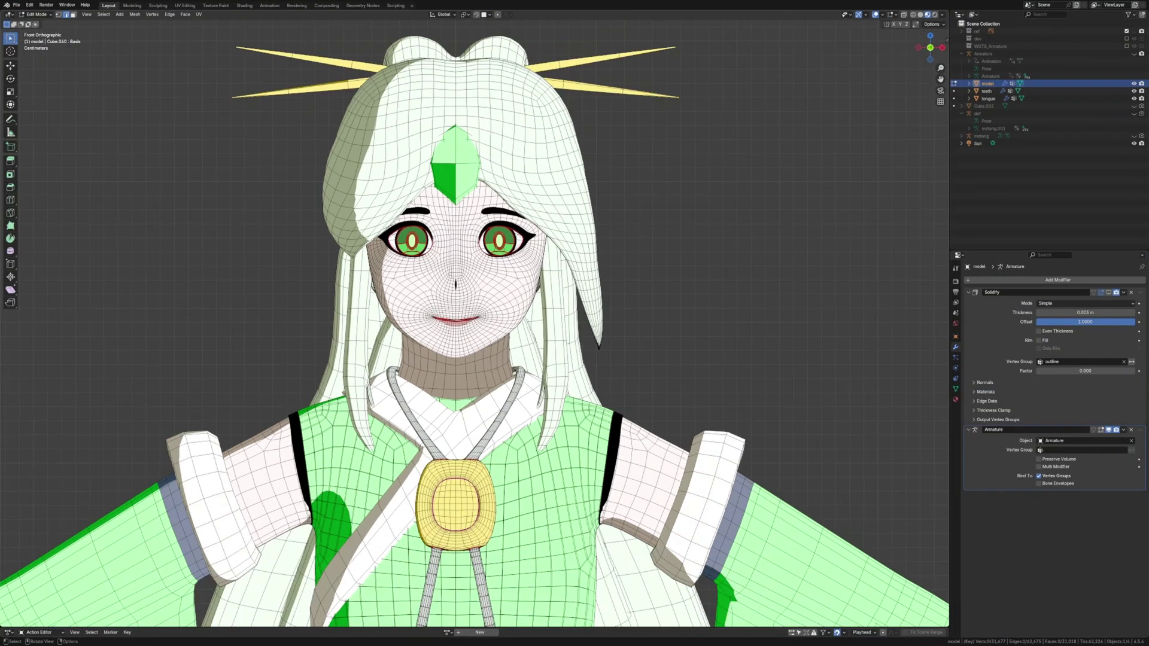
# Select the character's front hair piece with L
pyautogui.press('l')
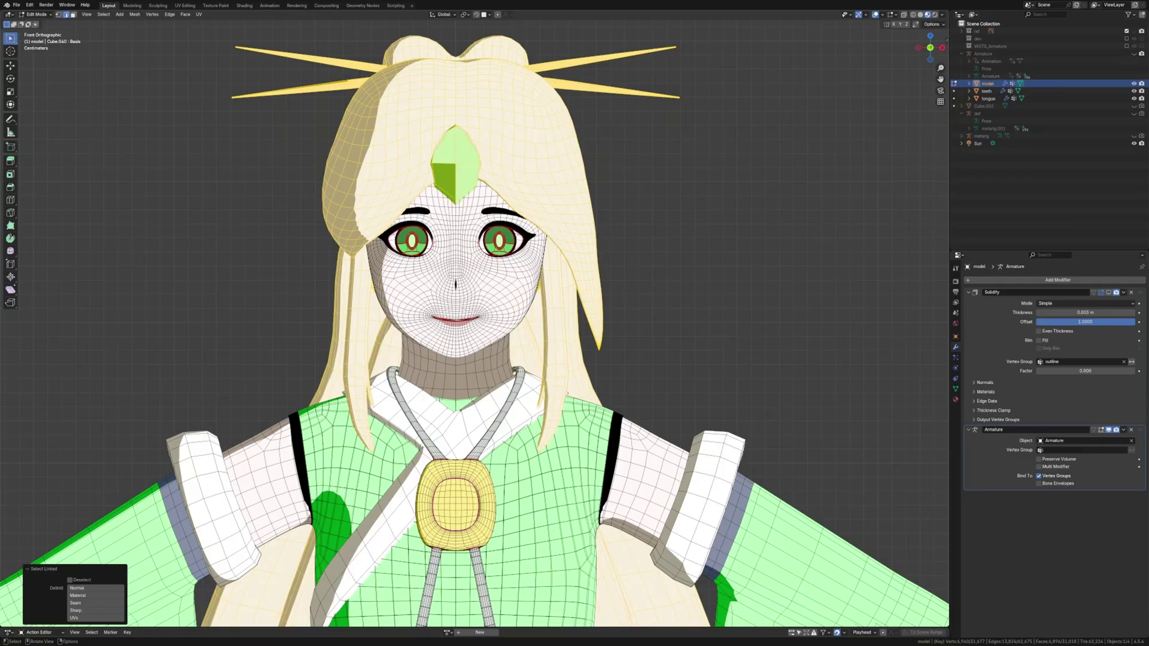
# Hide the front hair, necklace, collar and garments to expose the face
pyautogui.press('h')
pyautogui.scroll(3, 449, 269)
pyautogui.press('l')
pyautogui.press('h')
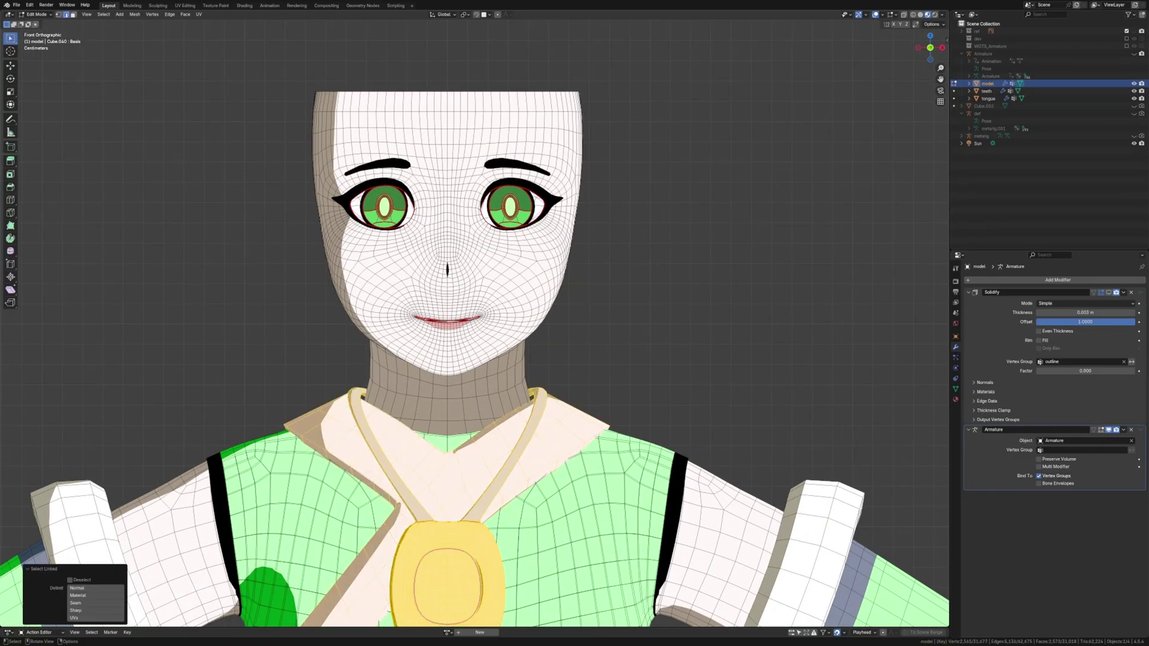
pyautogui.press('l')
pyautogui.press('h')
pyautogui.press('l')
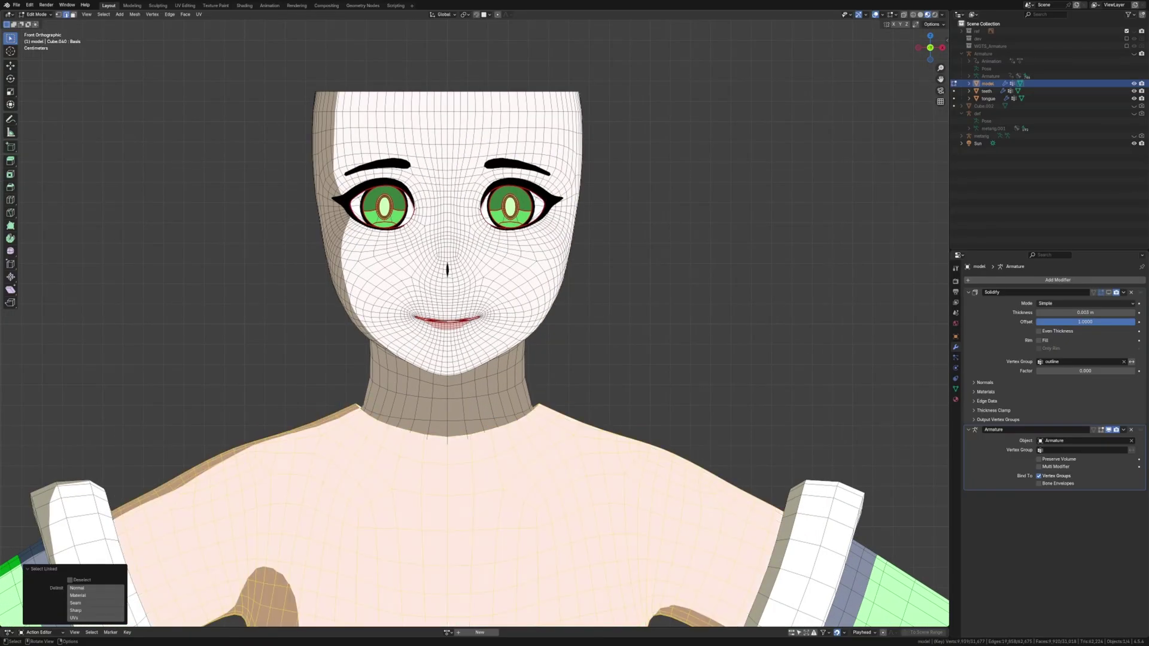
pyautogui.press('h')
pyautogui.scroll(6, 449, 314)
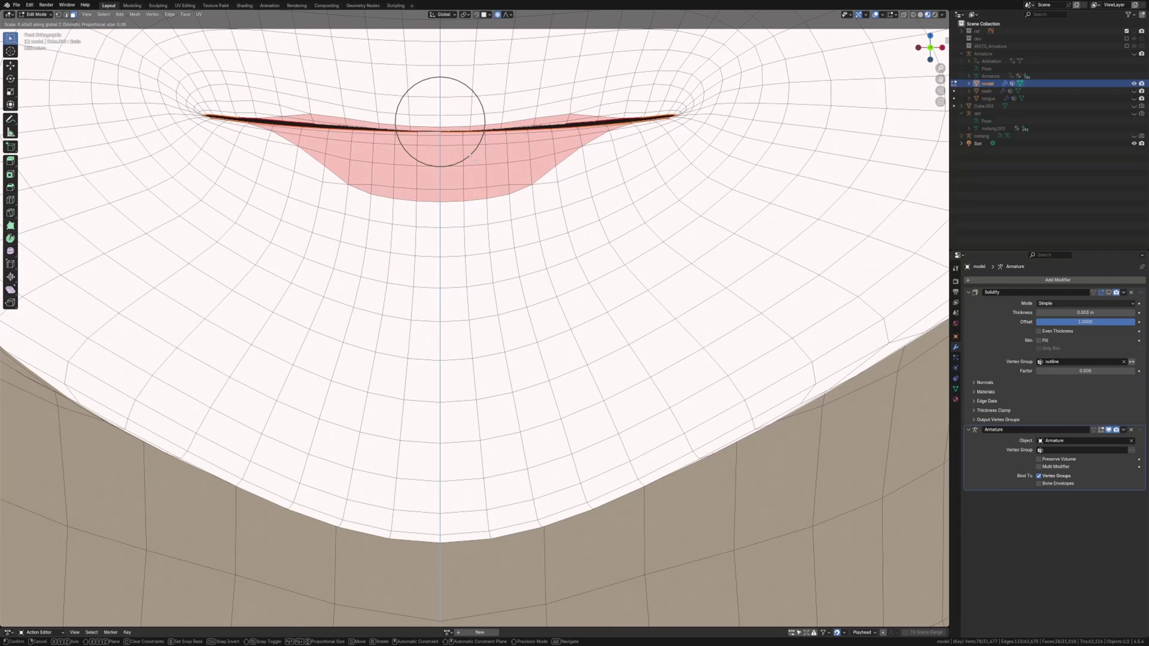
pyautogui.scroll(-3, 449, 270)
pyautogui.scroll(-3, 449, 270)
pyautogui.scroll(-3, 450, 270)
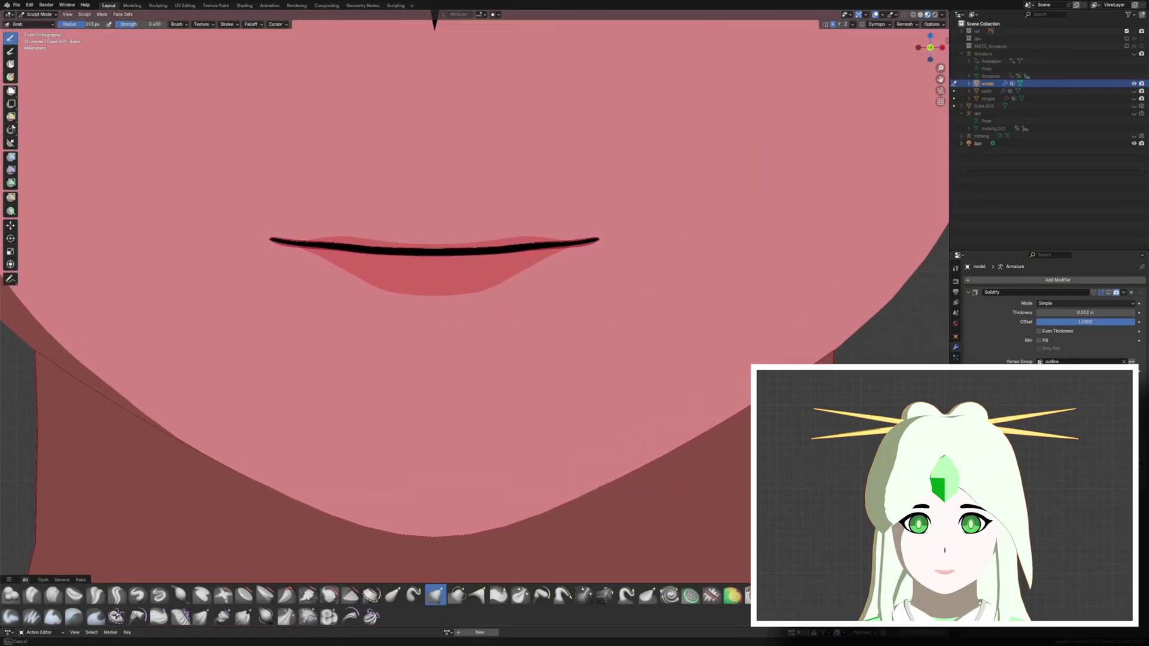
# Return from Sculpt to Edit Mode and view the mouth corner from below
pyautogui.click(608, 245)
pyautogui.moveTo(503, 288)
pyautogui.mouseDown(button='middle')
pyautogui.moveTo(557, 270)
pyautogui.moveTo(503, 287)
pyautogui.mouseUp(button='middle')
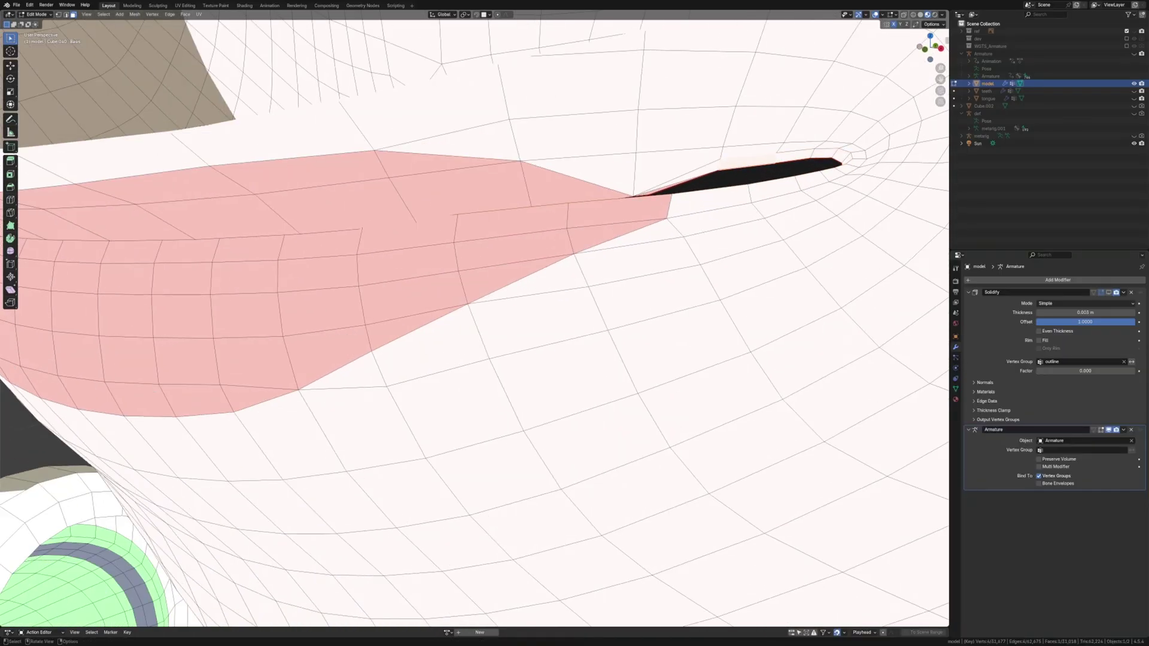
pyautogui.moveTo(503, 288)
pyautogui.mouseDown(button='middle')
pyautogui.moveTo(557, 323)
pyautogui.moveTo(467, 269)
pyautogui.mouseUp(button='middle')
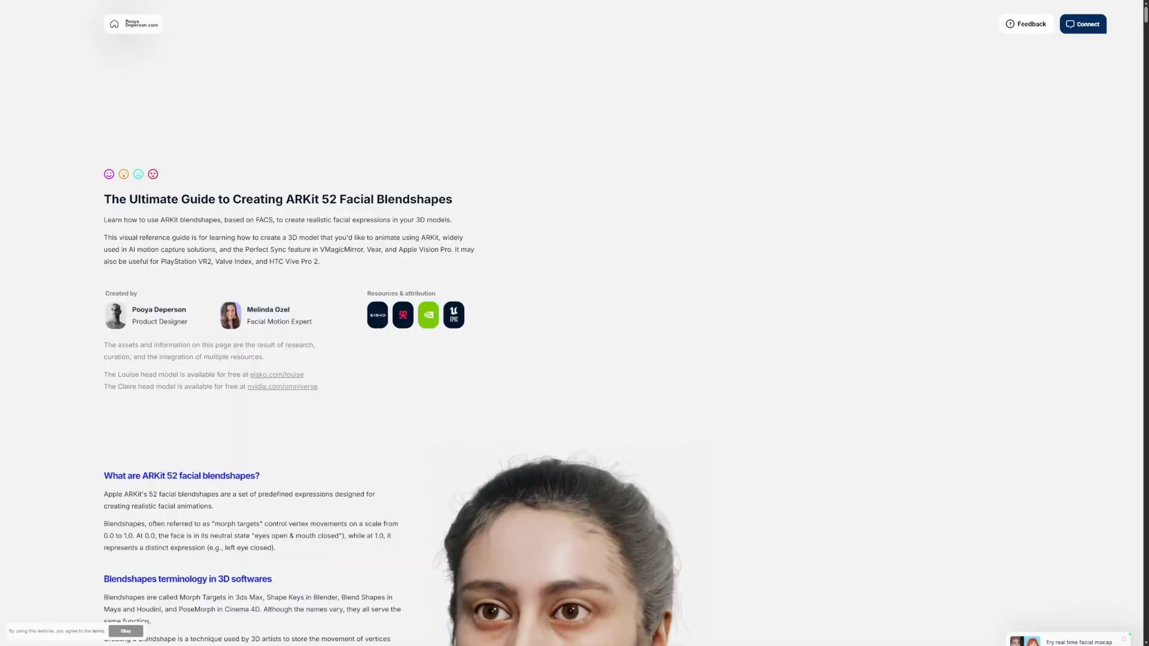
pyautogui.scroll(-3, 575, 359)
pyautogui.scroll(-3, 575, 359)
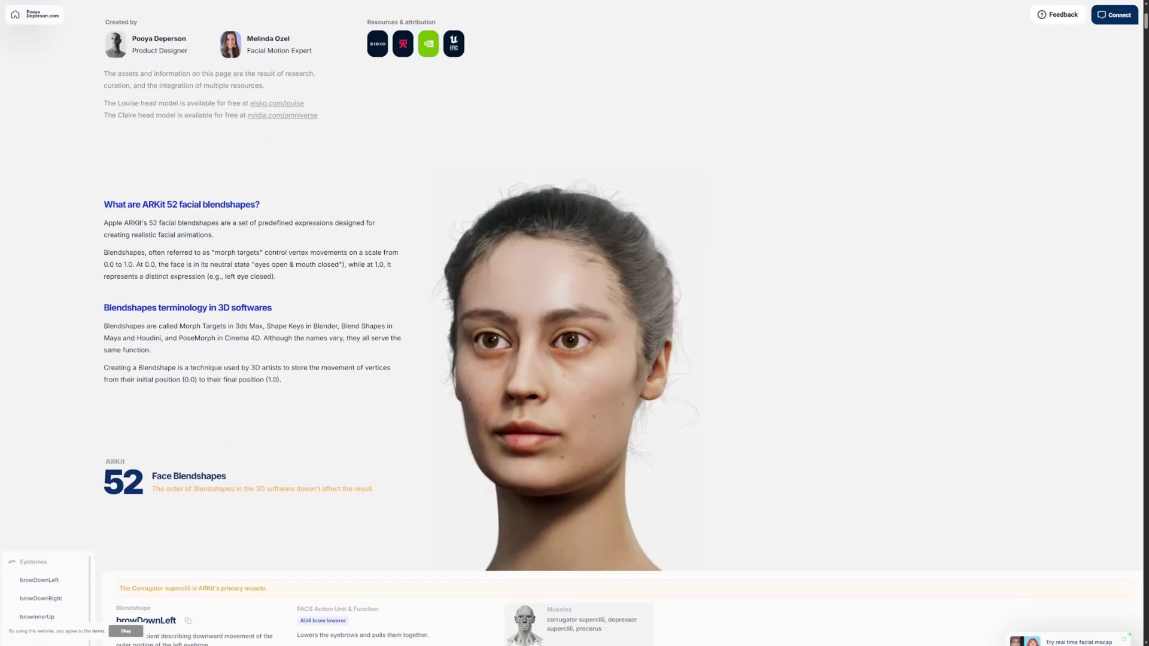
pyautogui.scroll(-4, 575, 359)
pyautogui.scroll(-4, 574, 359)
pyautogui.scroll(-3, 574, 360)
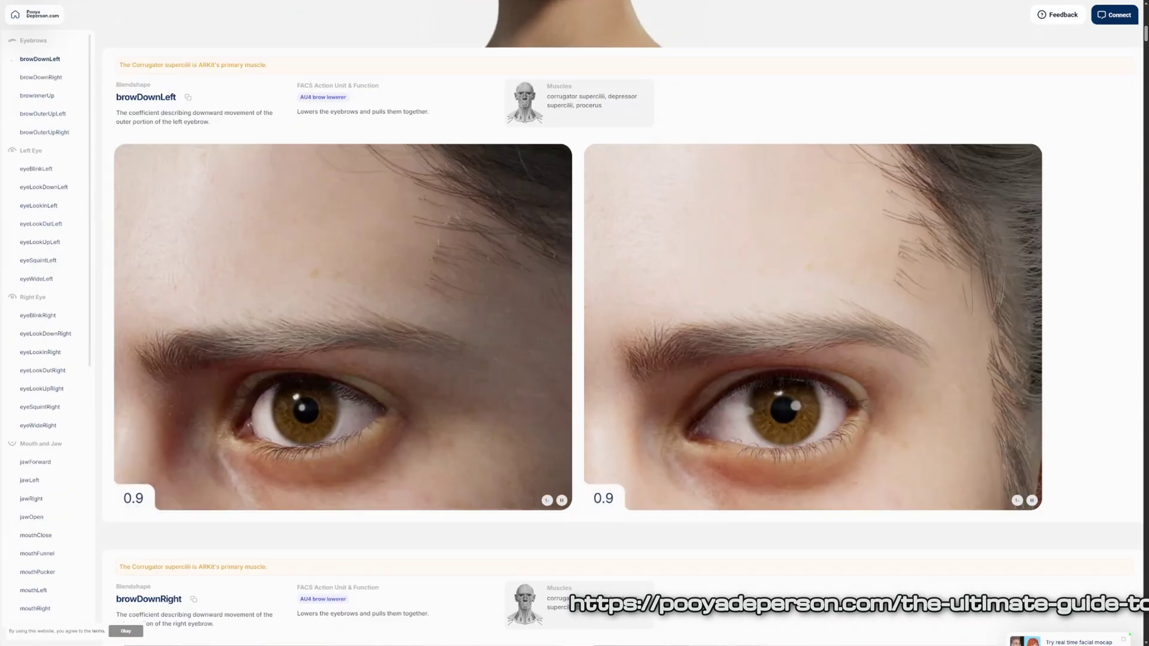
pyautogui.scroll(-3, 574, 359)
pyautogui.scroll(-3, 574, 359)
pyautogui.scroll(-3, 575, 360)
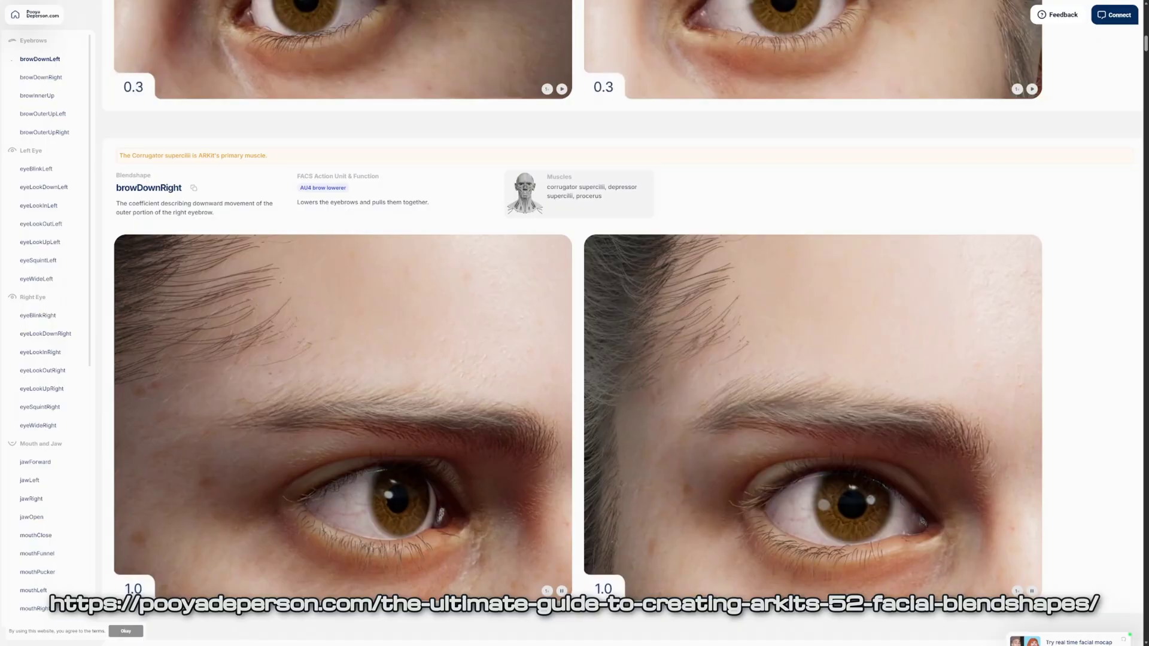
pyautogui.scroll(-4, 574, 360)
pyautogui.scroll(-3, 575, 359)
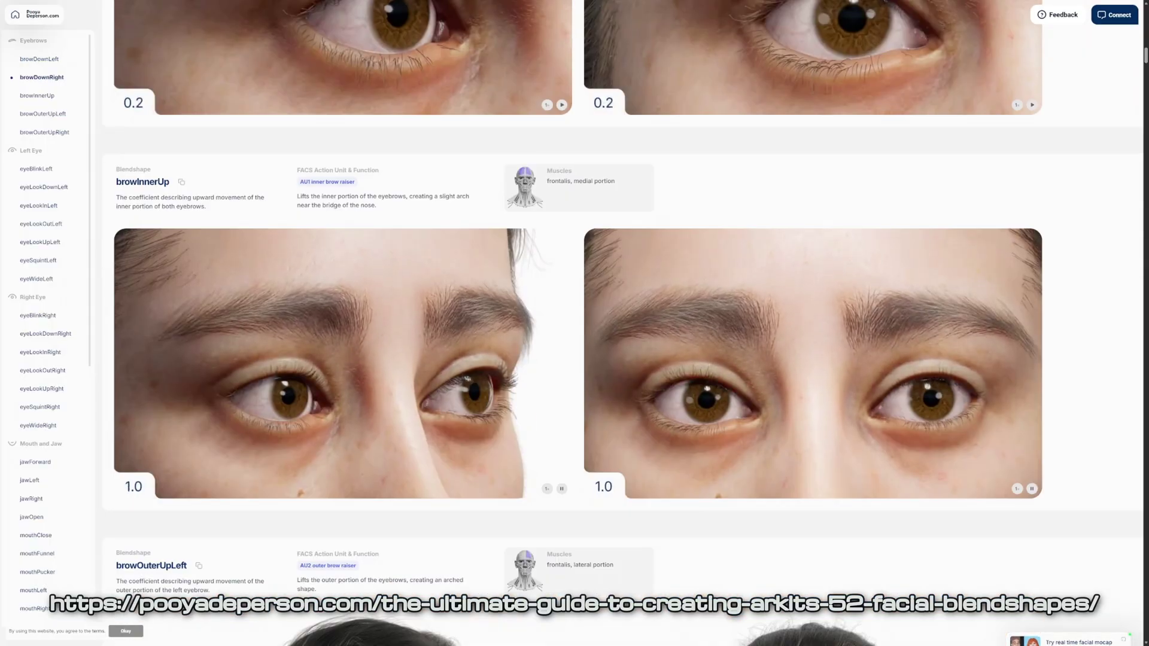
pyautogui.scroll(-3, 574, 359)
pyautogui.scroll(-3, 575, 360)
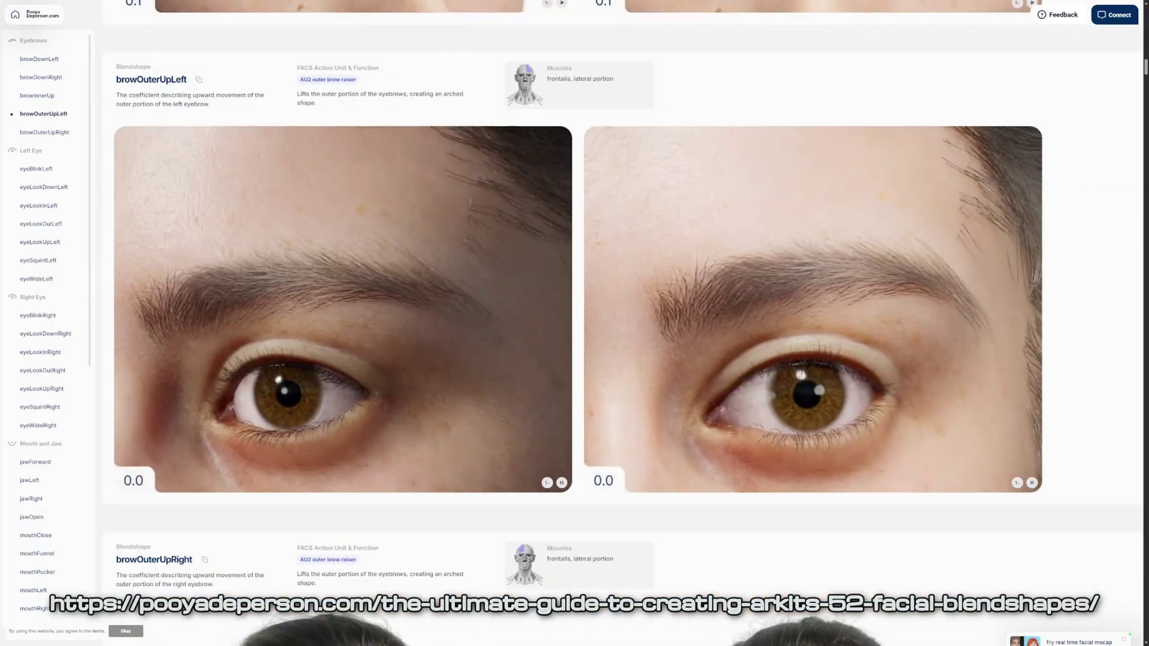
pyautogui.scroll(-1, 574, 359)
pyautogui.scroll(-4, 575, 359)
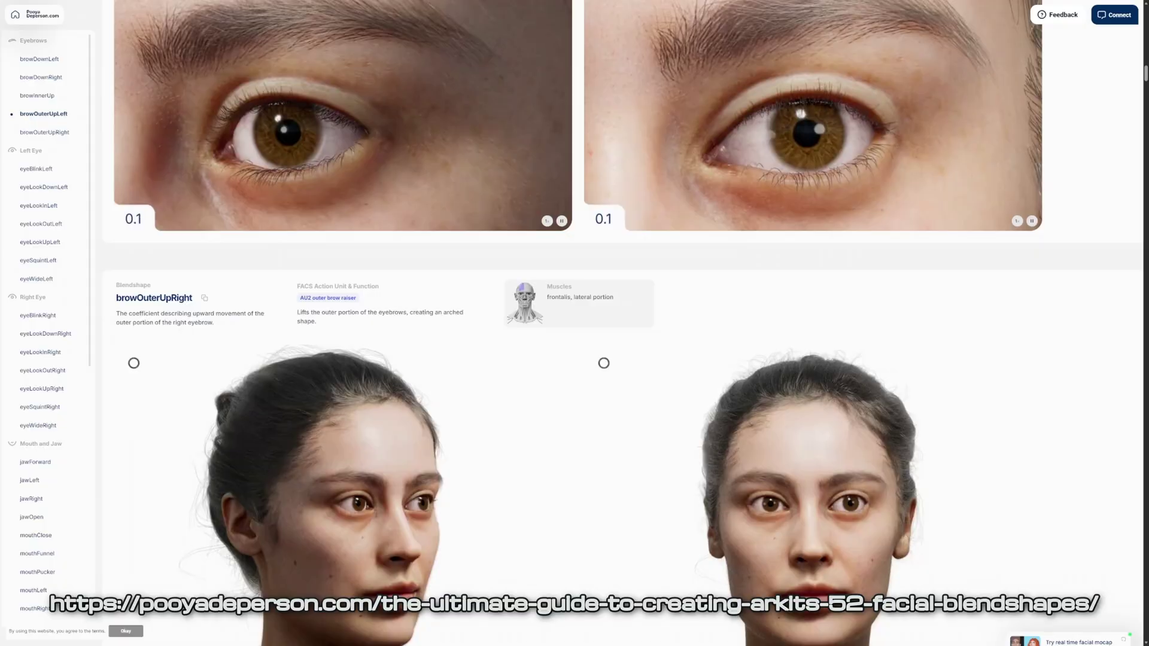
pyautogui.scroll(-2, 574, 359)
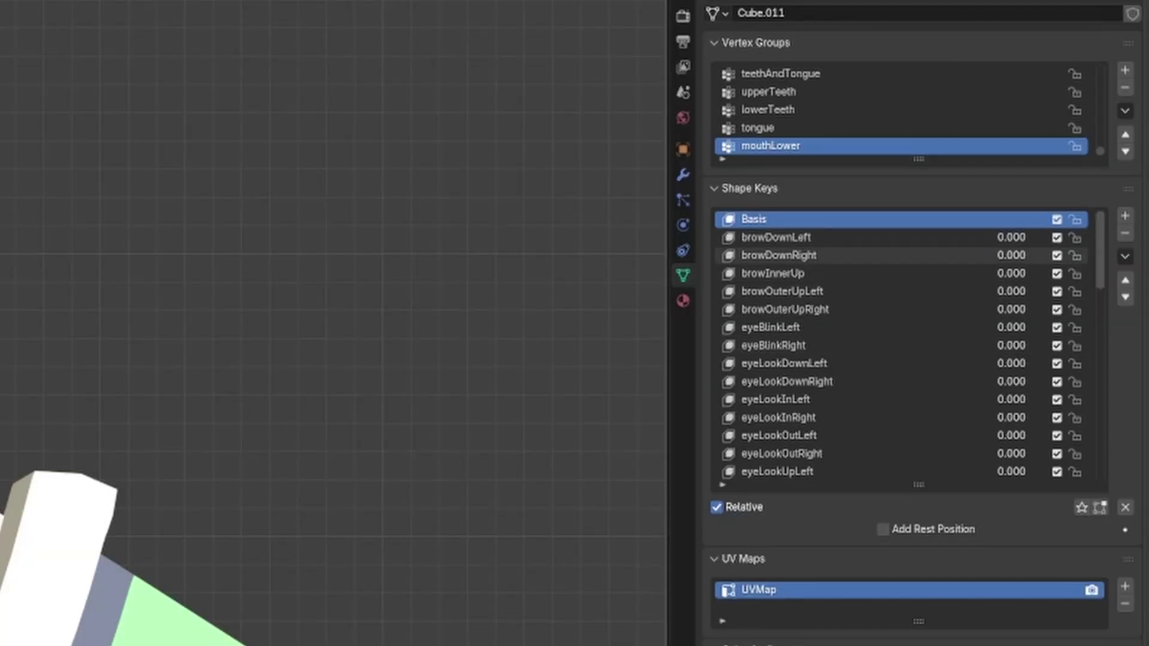
pyautogui.scroll(-2, 898, 341)
pyautogui.scroll(-3, 897, 269)
pyautogui.scroll(-3, 898, 270)
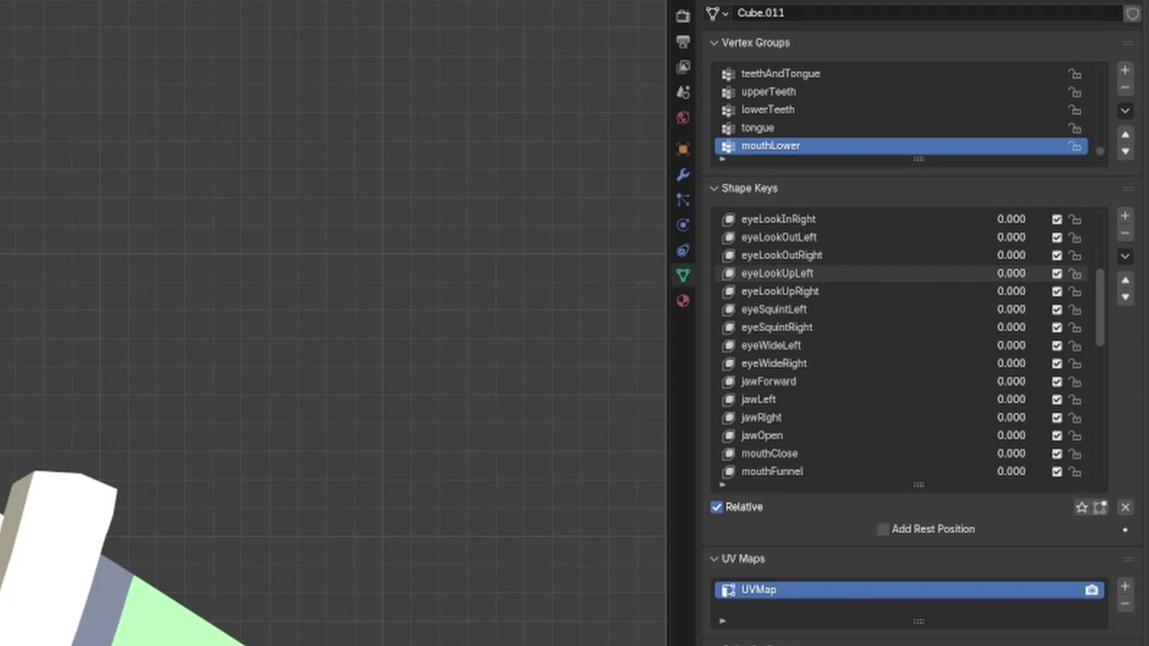
pyautogui.scroll(-4, 898, 274)
pyautogui.scroll(-3, 898, 274)
pyautogui.scroll(-5, 898, 274)
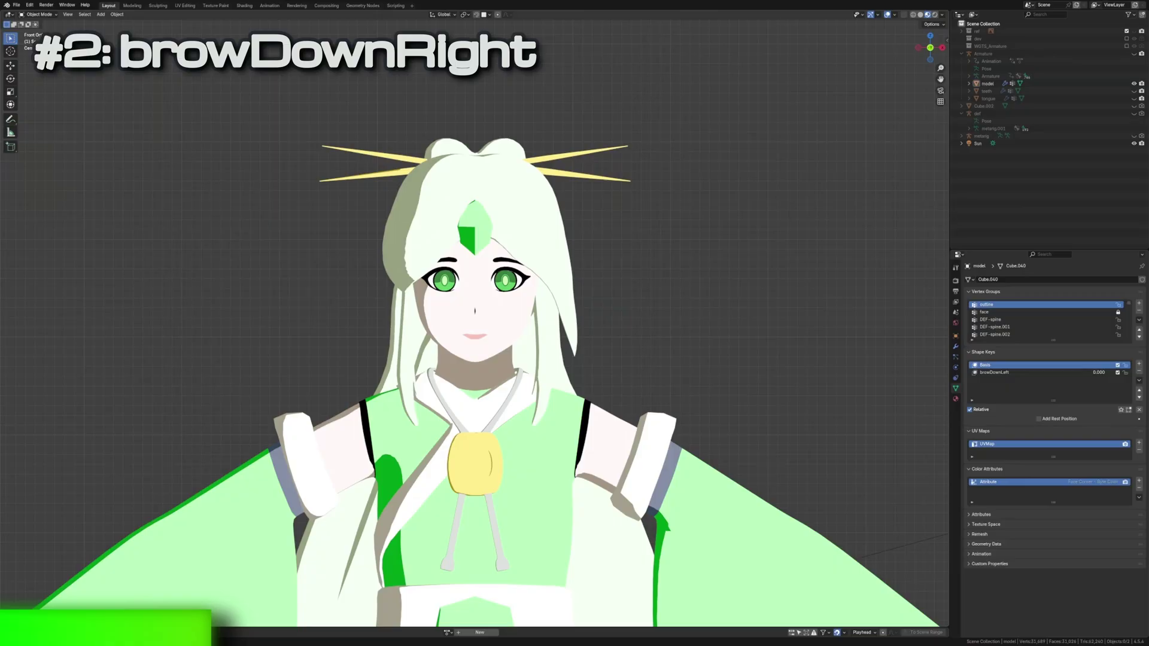
# Duplicate browDownLeft and mirror the copy onto the right brow
pyautogui.click(997, 372)
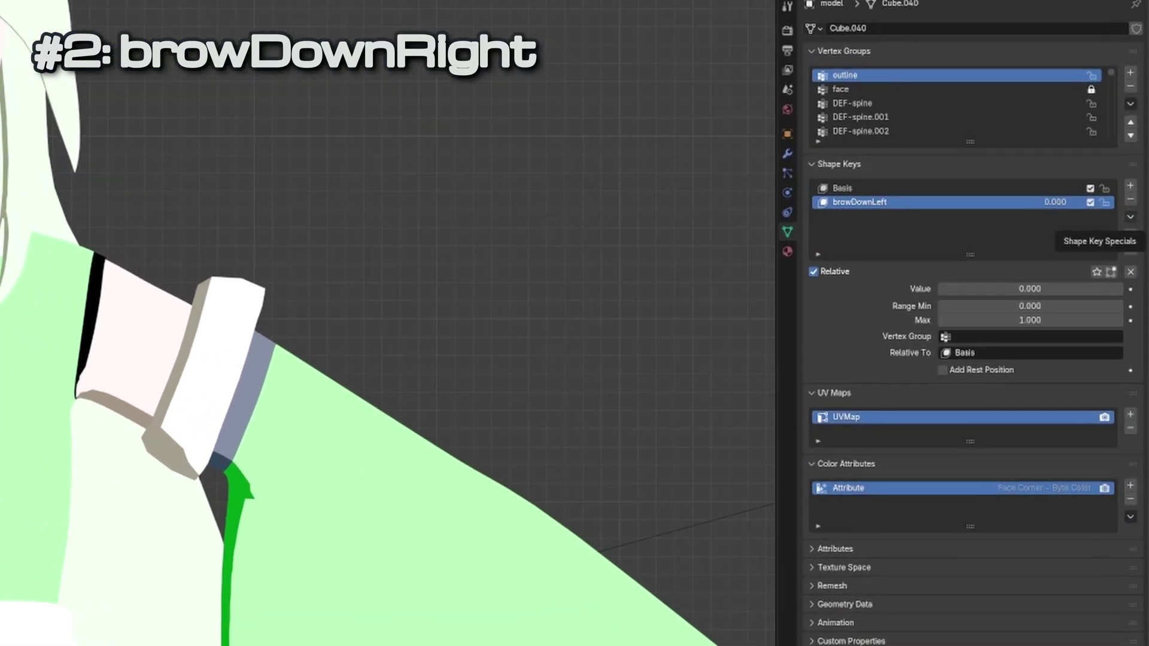
pyautogui.click(1139, 380)
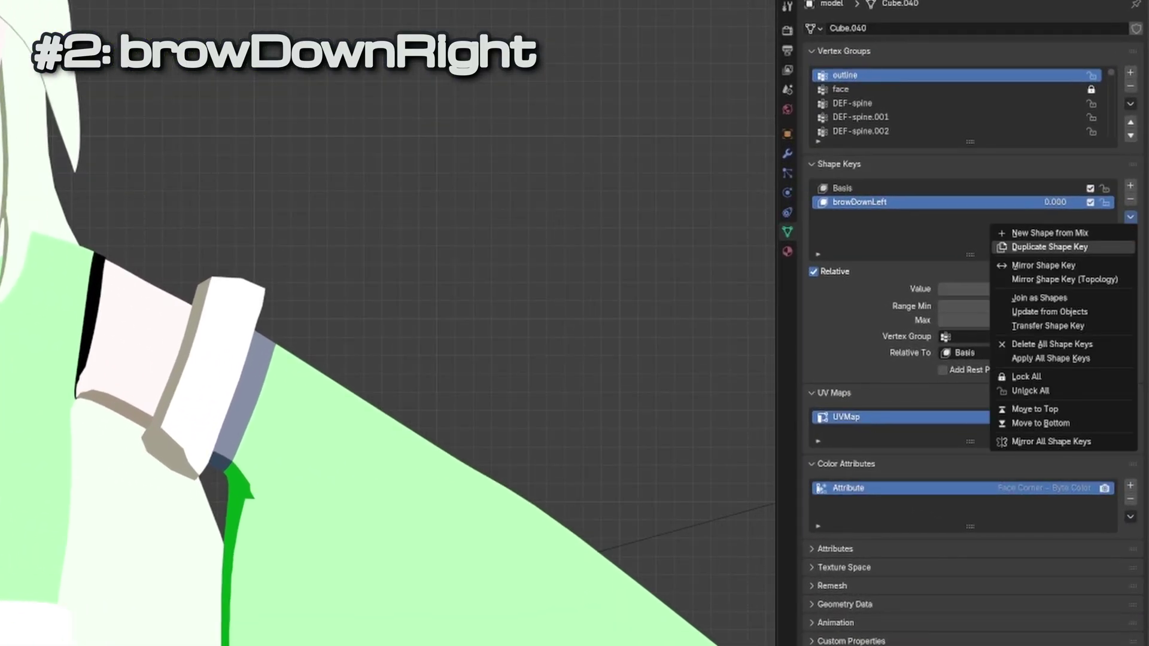
pyautogui.click(1049, 247)
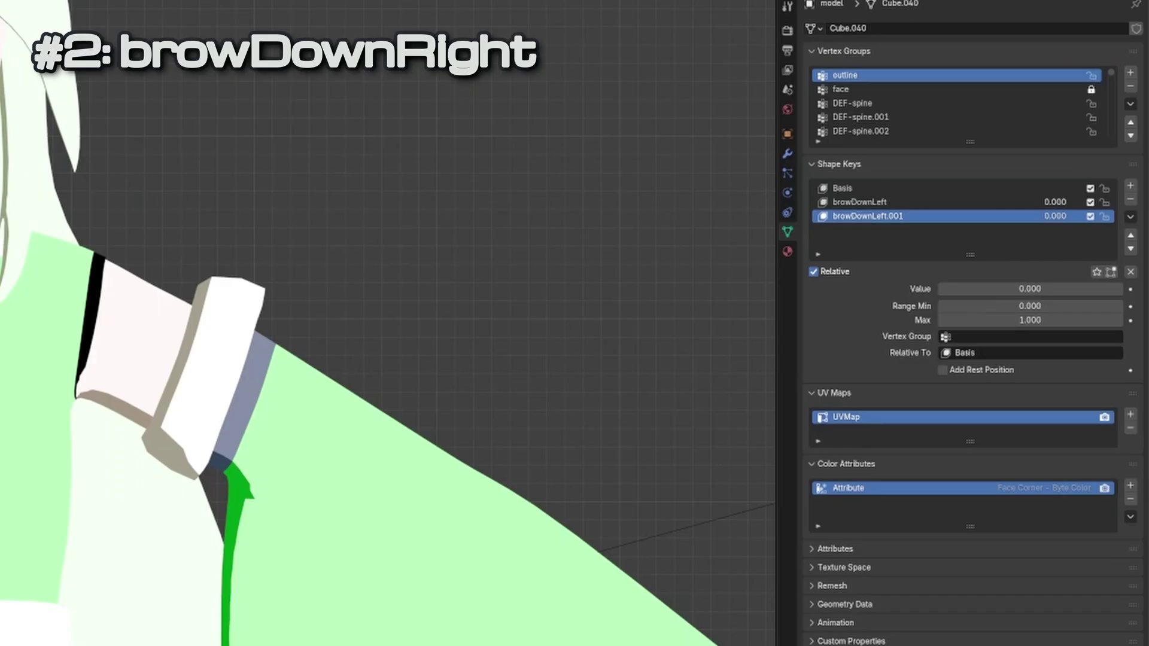
pyautogui.click(1129, 215)
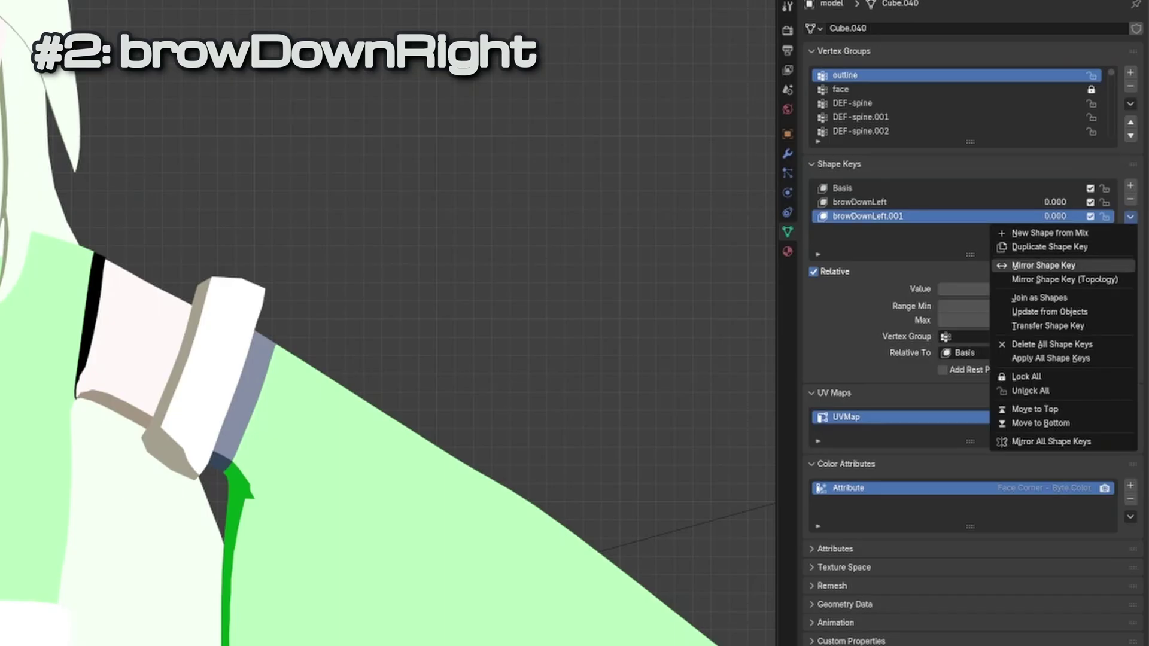
pyautogui.click(1043, 264)
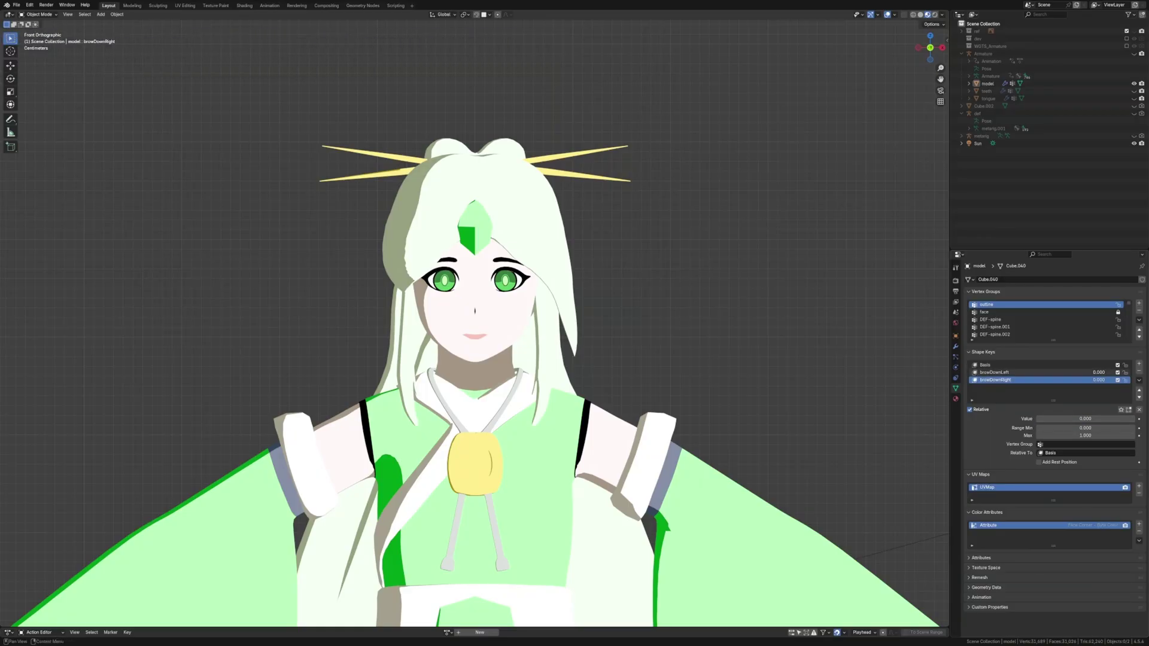
pyautogui.click(994, 371)
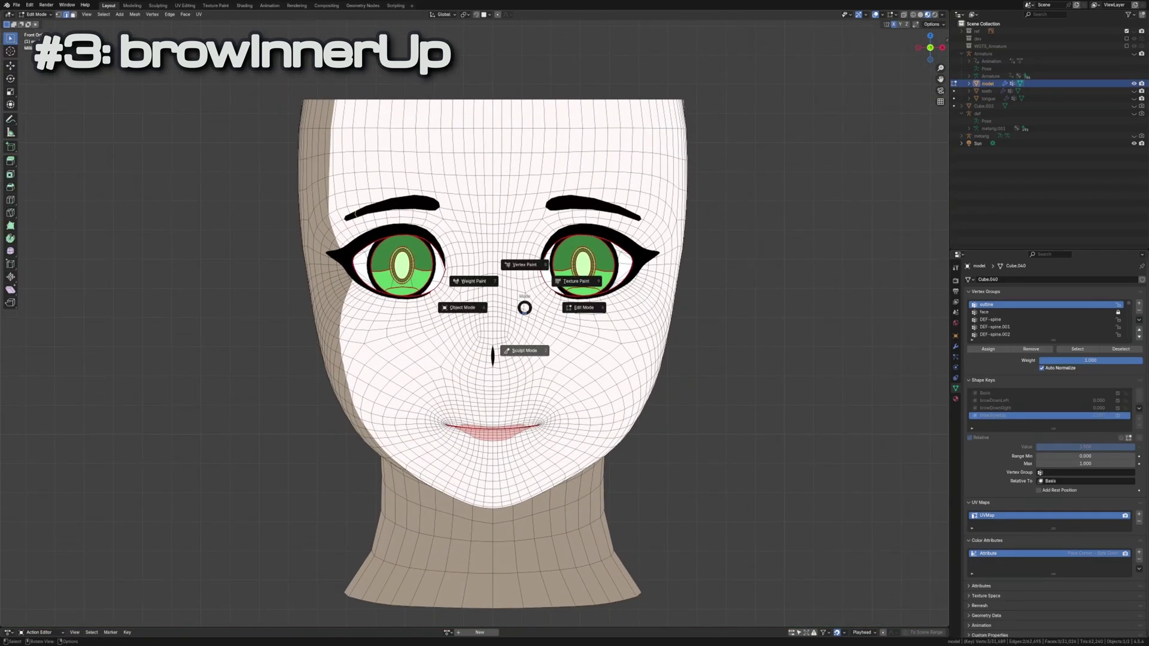
pyautogui.scroll(1, 570, 207)
pyautogui.scroll(1, 570, 206)
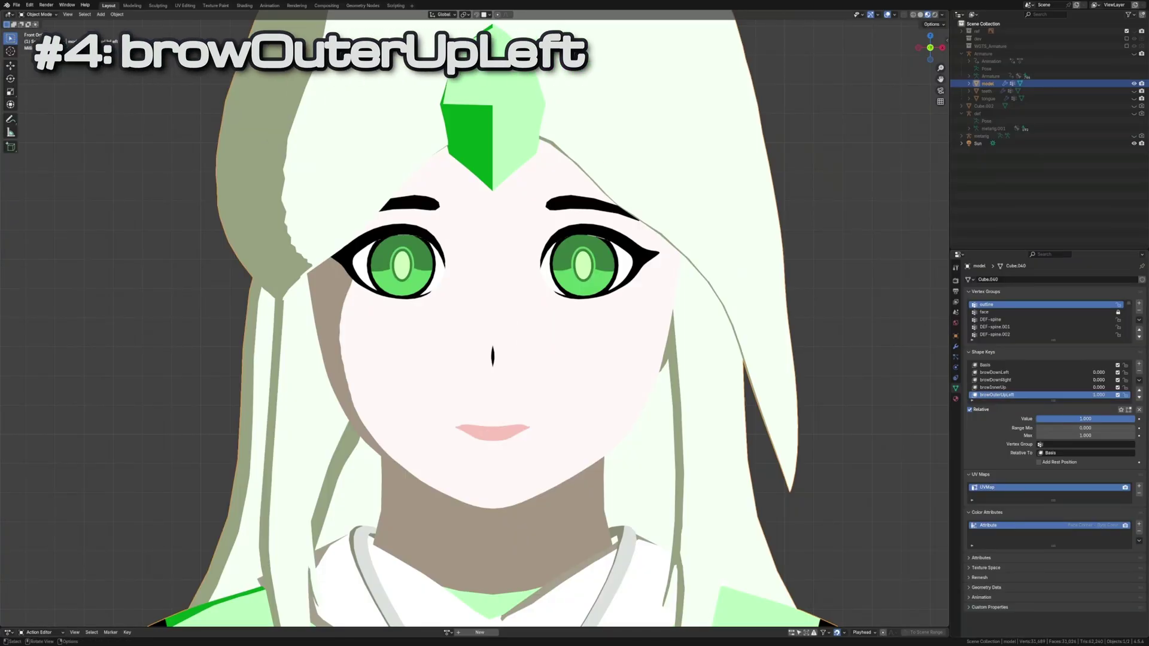
# Sculpt the raised outer left brow, return to Object Mode, and mirror the copied key
pyautogui.click(538, 336)
pyautogui.scroll(5, 568, 153)
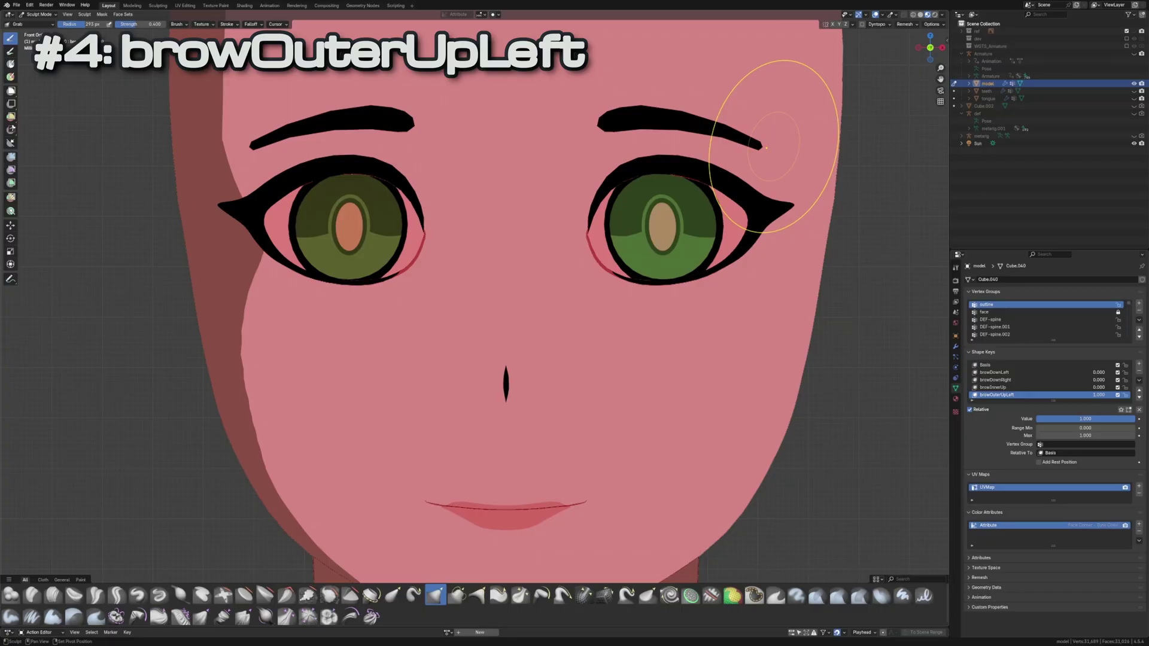
pyautogui.scroll(5, 569, 152)
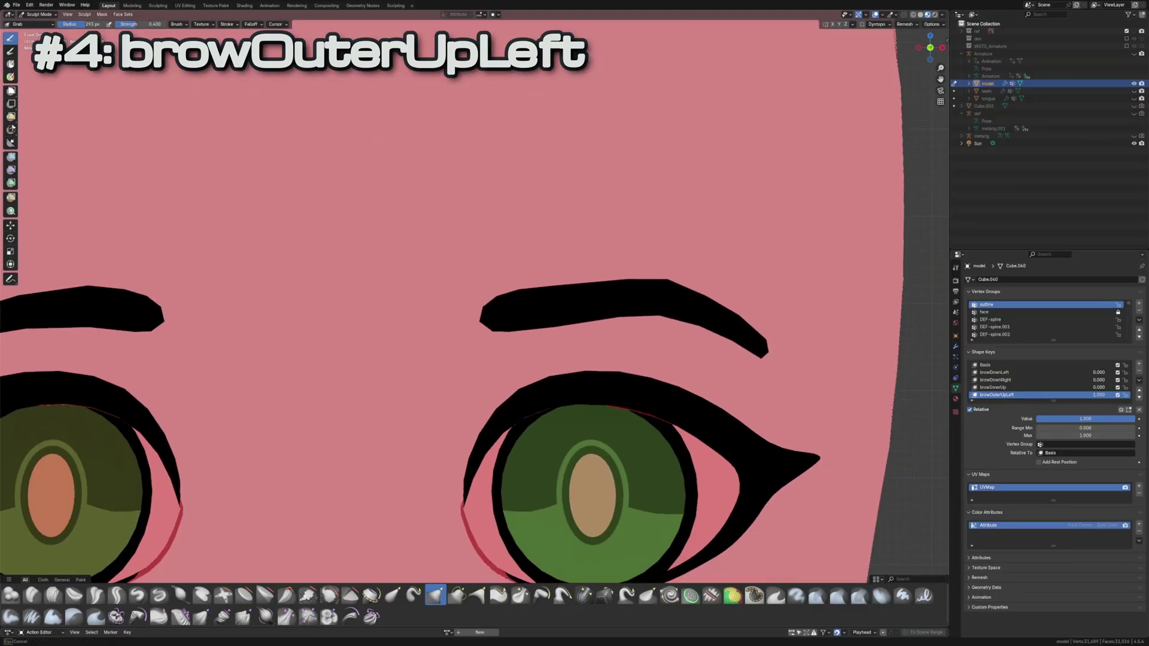
pyautogui.scroll(-5, 734, 323)
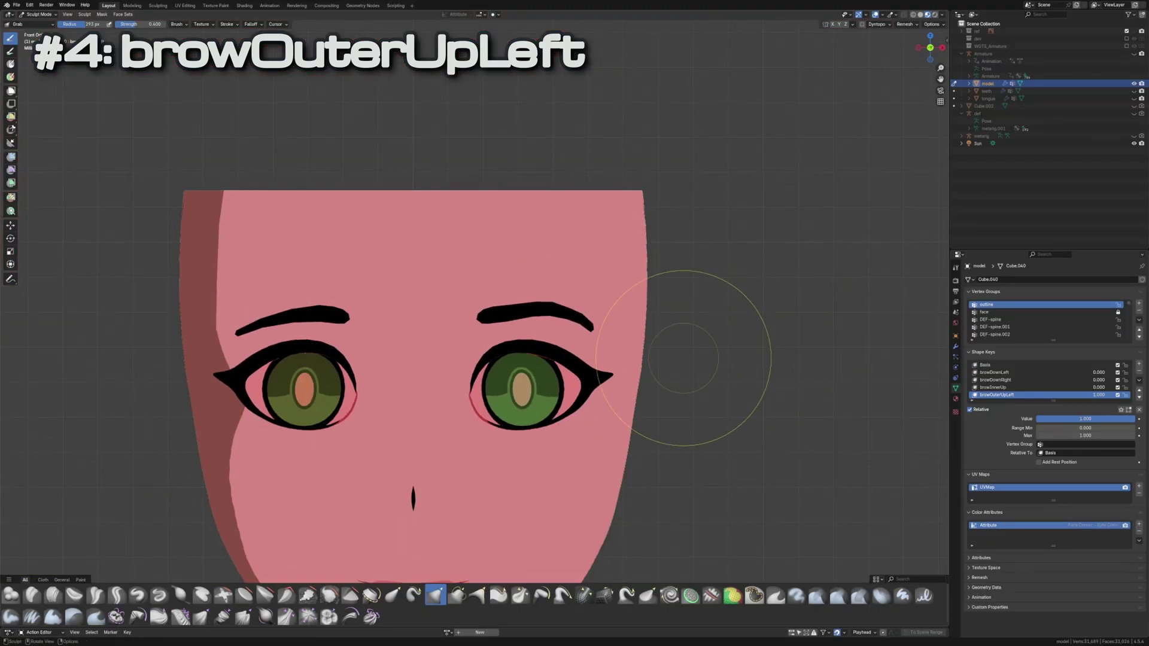
pyautogui.hotkey('ctrl', 'Tab')
pyautogui.click(575, 269)
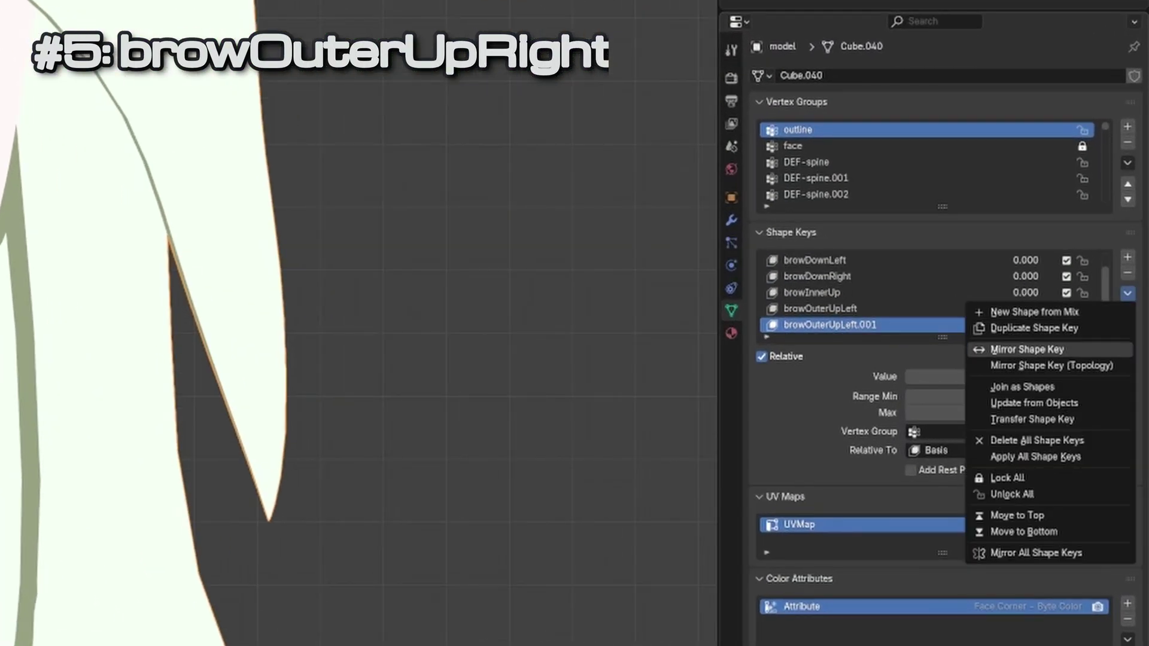
pyautogui.click(1027, 350)
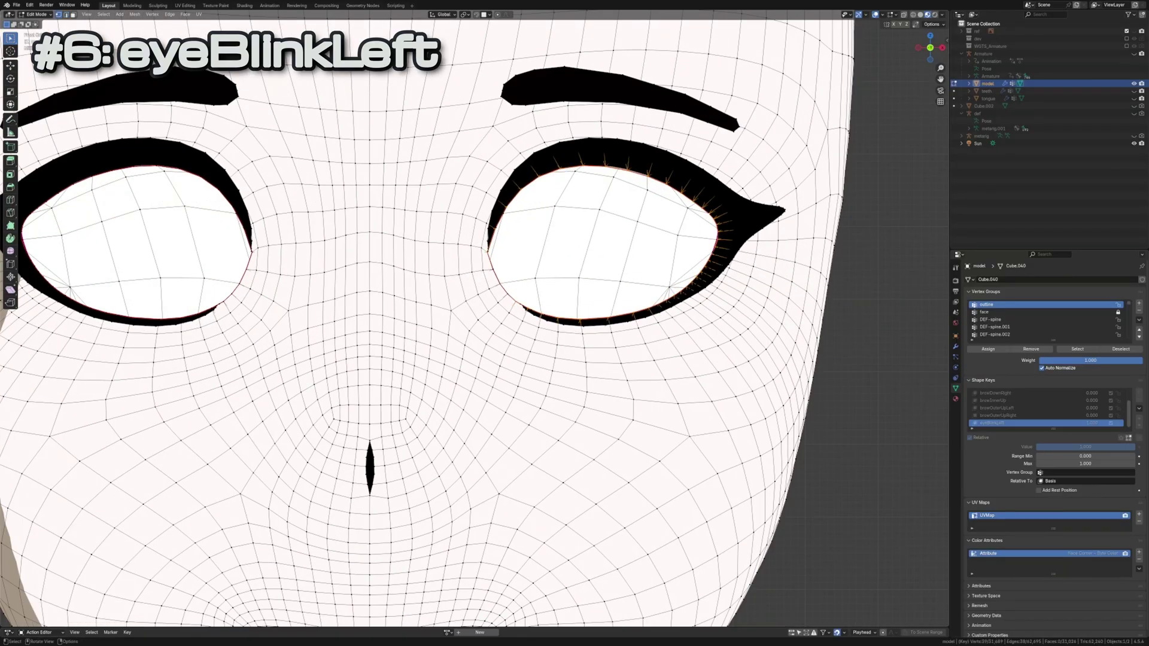
pyautogui.write('size: 0')
# Flatten the upper eyelid shut and smooth the vertices around it
pyautogui.click(620, 253)
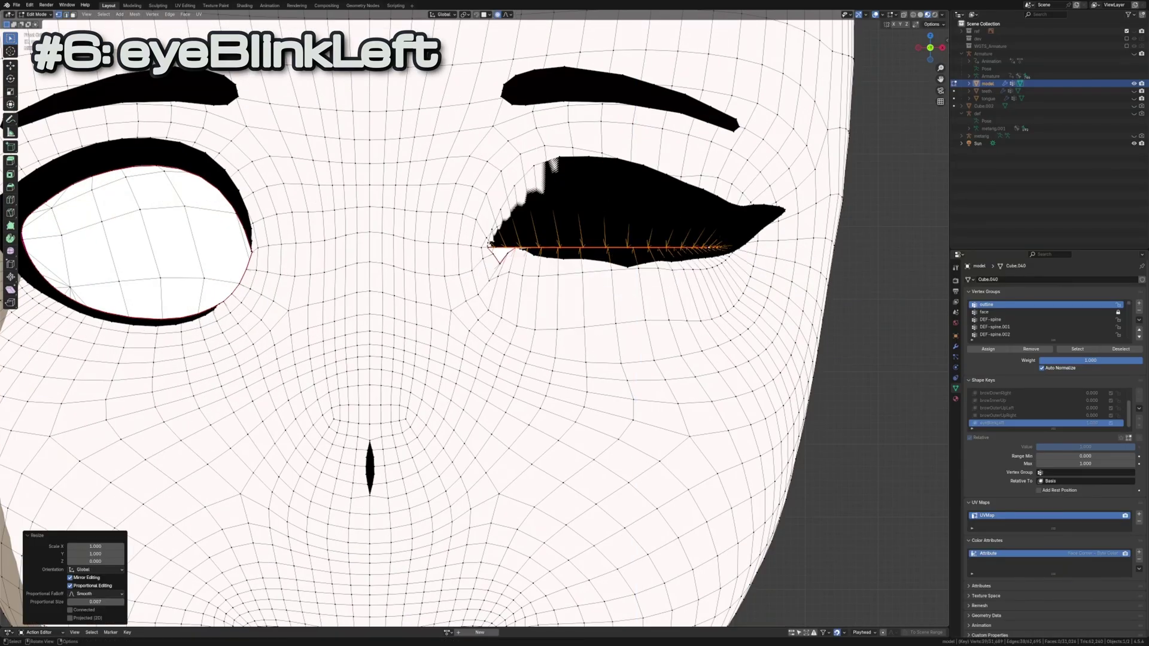
pyautogui.hotkey('ctrl', 'v')
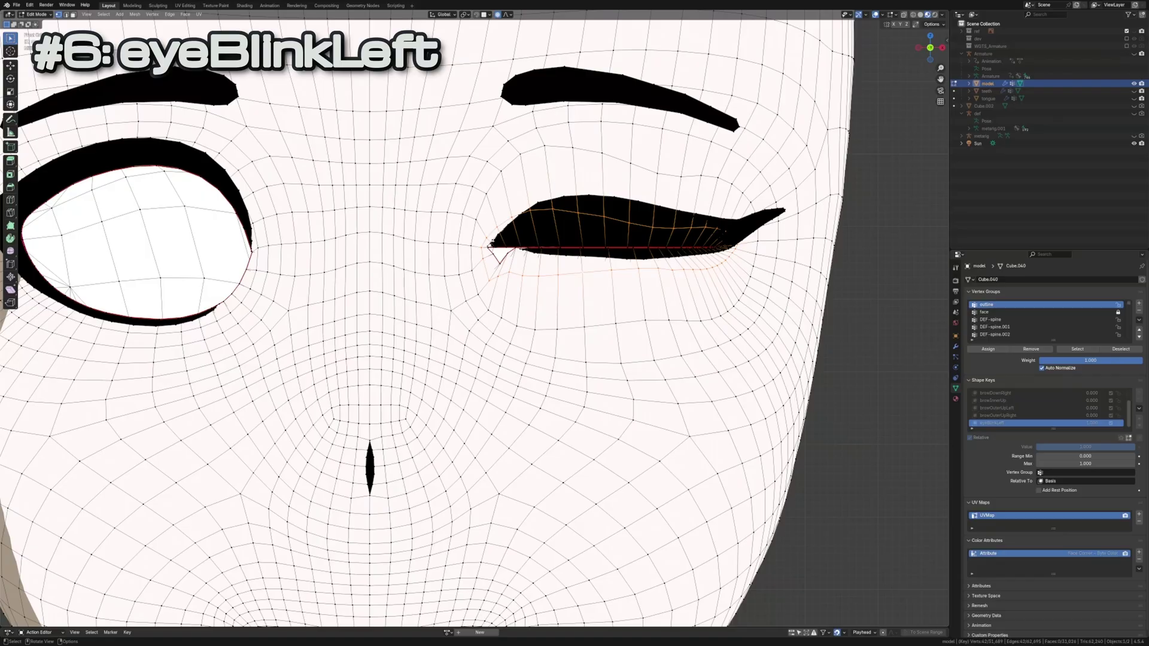
pyautogui.hotkey('ctrl', '+')
pyautogui.hotkey('alt', 'a')
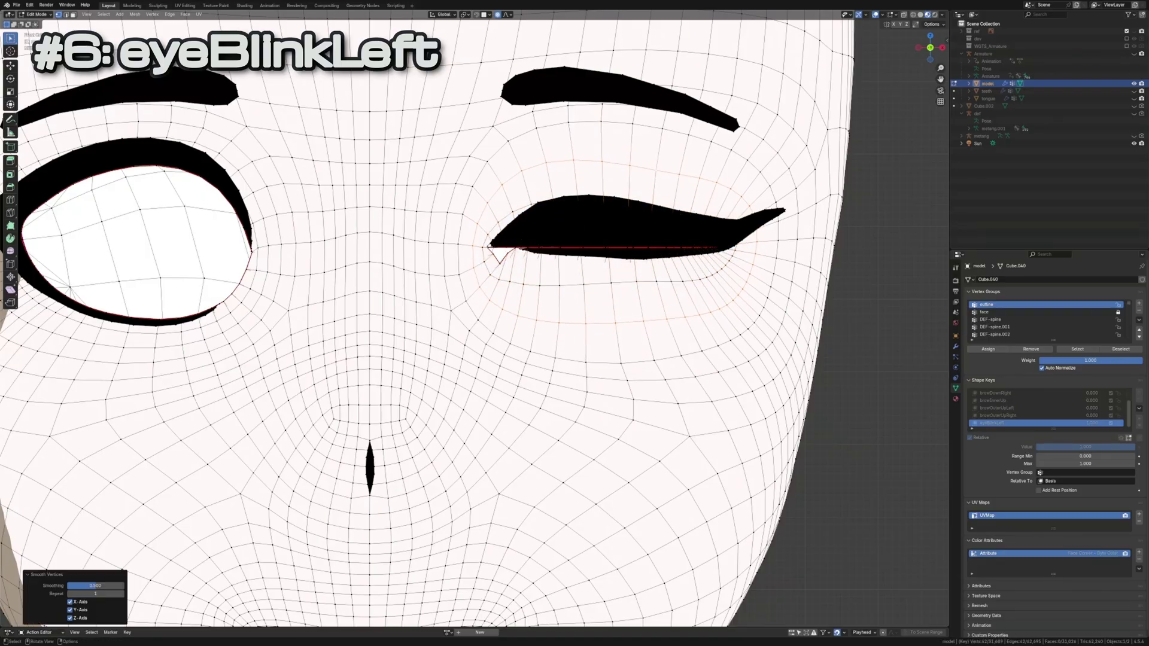
pyautogui.scroll(2, 499, 256)
# Fix the outer and inner eye corners to close the gap, then exit Edit Mode
pyautogui.press('g')
pyautogui.click(835, 192)
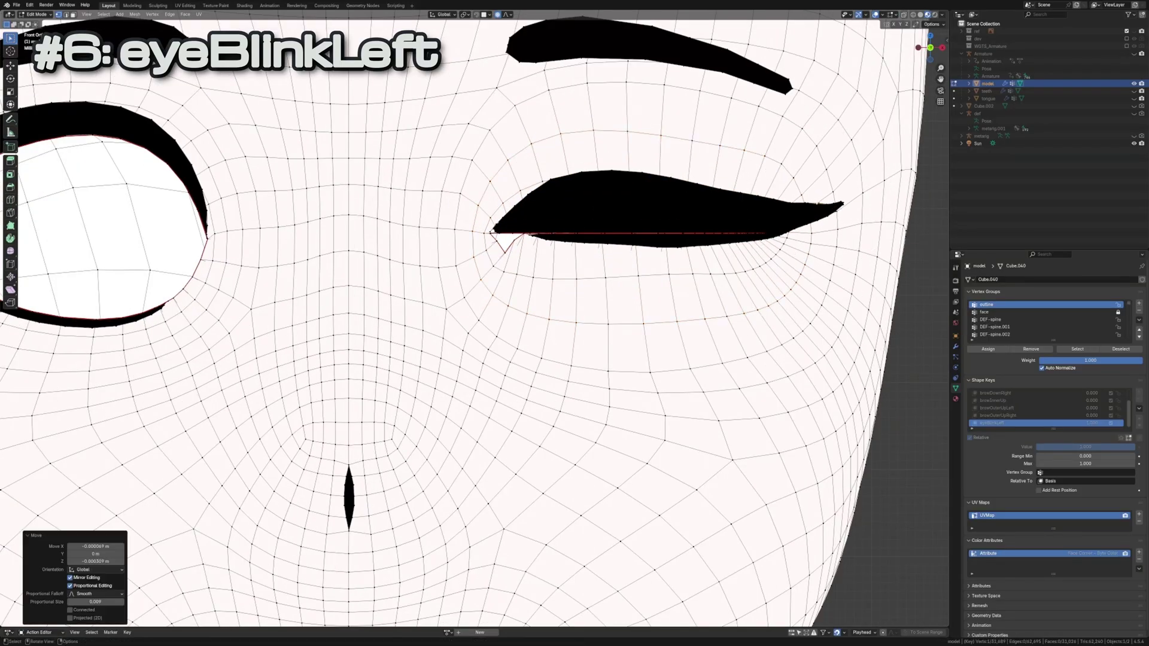
pyautogui.scroll(4, 530, 207)
pyautogui.press('g')
pyautogui.click(530, 176)
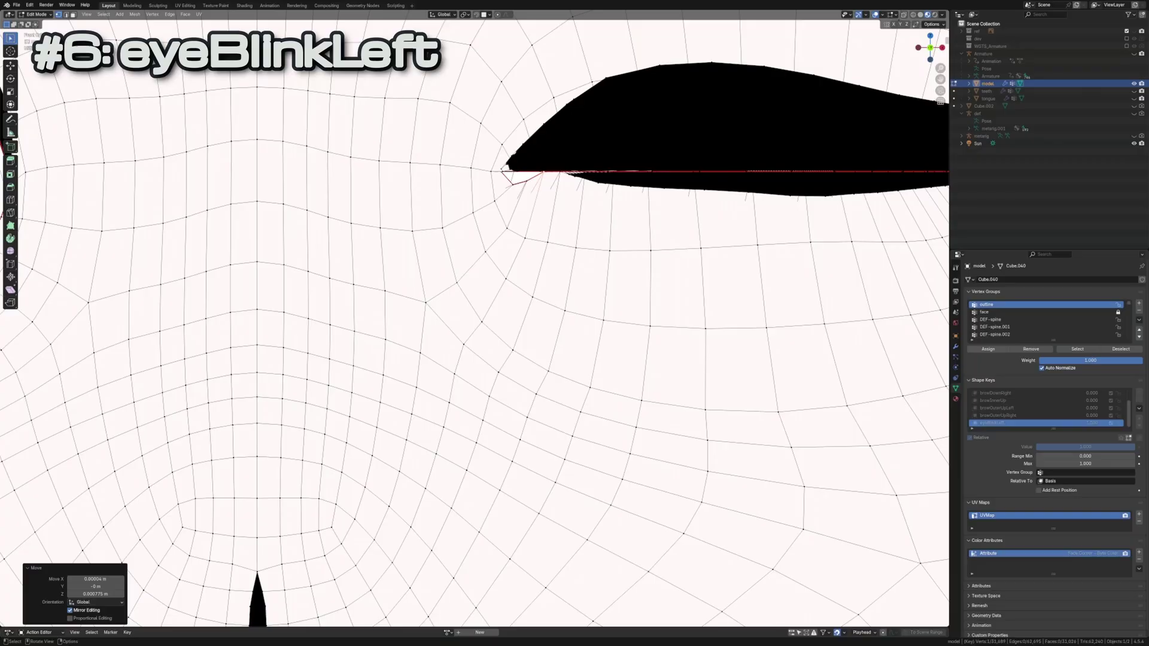
pyautogui.scroll(-5, 539, 225)
pyautogui.moveTo(539, 270); pyautogui.dragTo(449, 287, button='middle')
pyautogui.scroll(5, 538, 224)
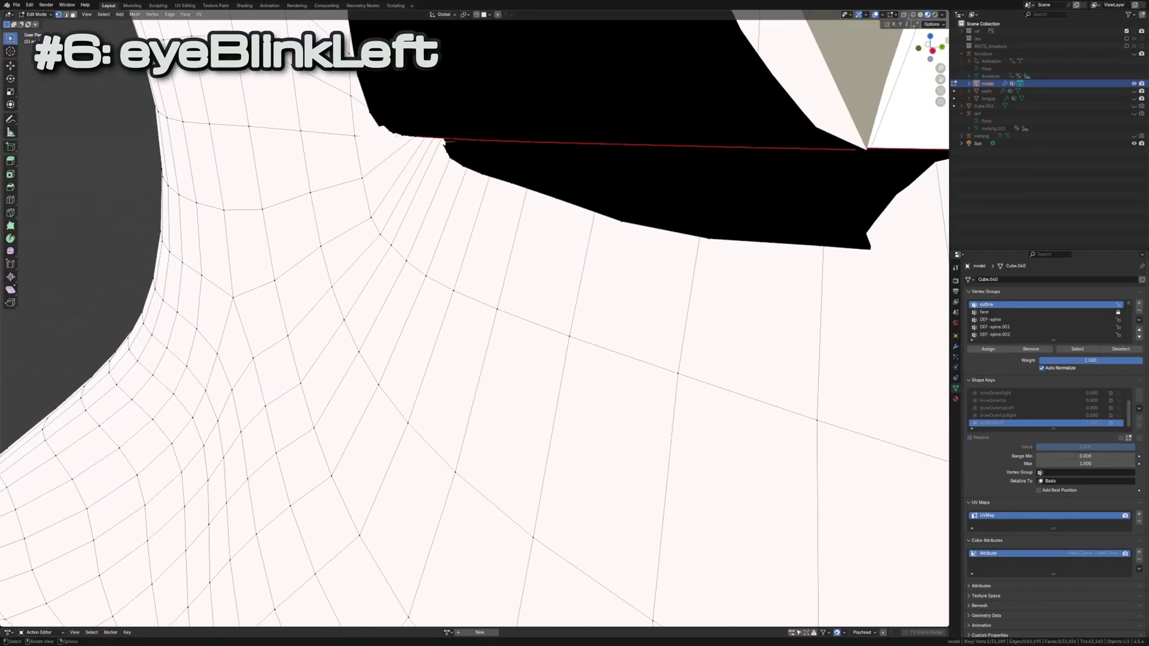
pyautogui.press('g')
pyautogui.click(444, 142)
pyautogui.scroll(-5, 476, 269)
pyautogui.moveTo(538, 269); pyautogui.dragTo(404, 287, button='middle')
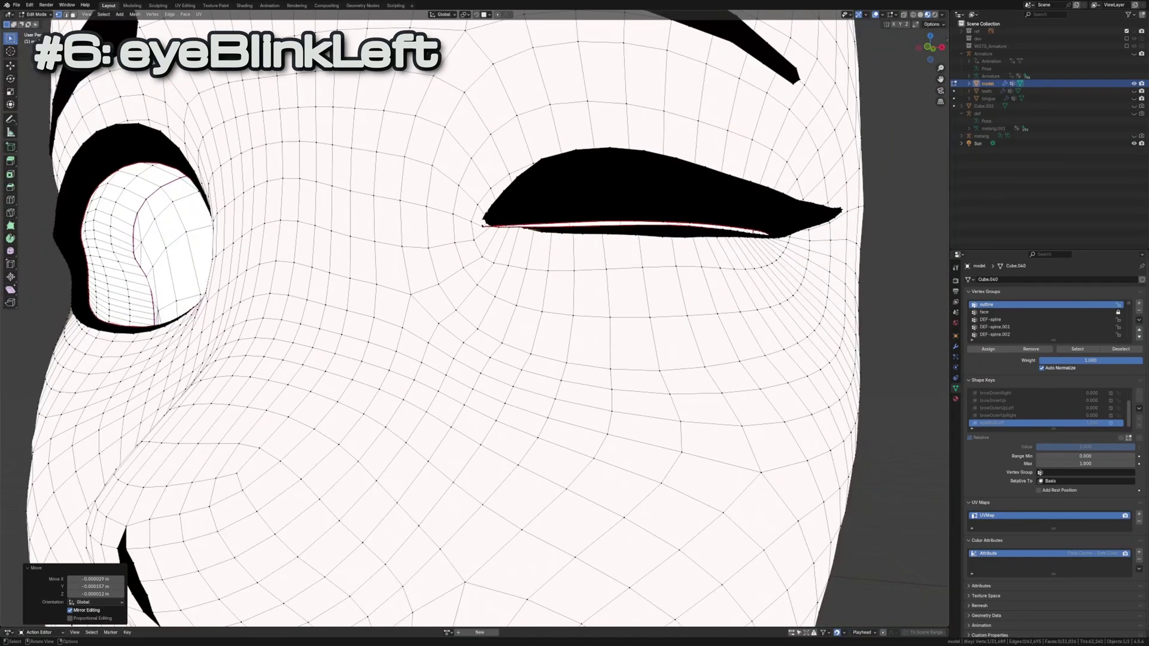
pyautogui.scroll(-3, 476, 269)
pyautogui.scroll(5, 494, 252)
pyautogui.moveTo(539, 269)
pyautogui.mouseDown(button='middle')
pyautogui.moveTo(450, 270)
pyautogui.moveTo(404, 314)
pyautogui.mouseUp(button='middle')
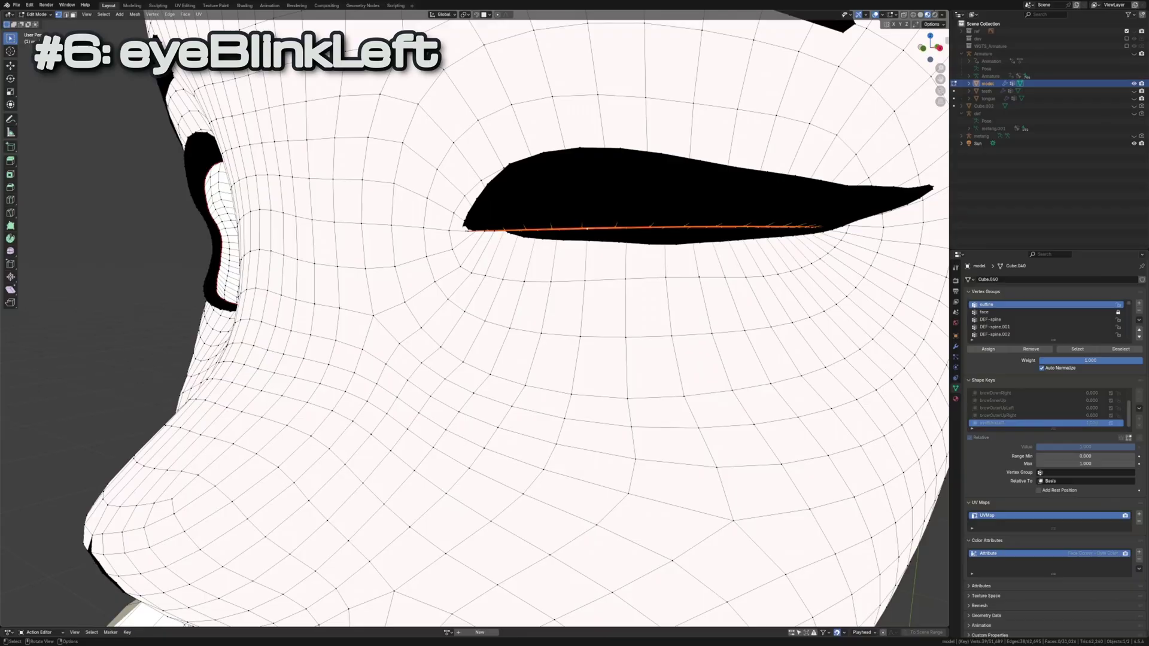
pyautogui.scroll(-3, 493, 269)
pyautogui.scroll(-4, 494, 269)
pyautogui.press('Tab')
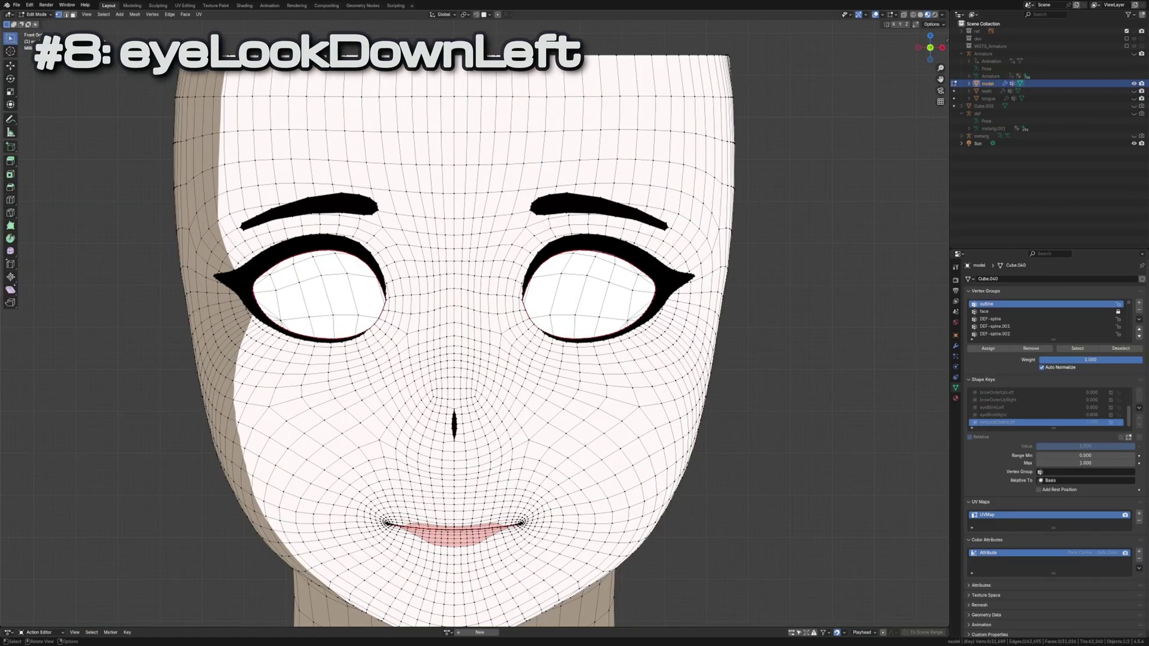
# Lower one eye's iris vertically and shift it front-to-back for the look-down pose
pyautogui.click(599, 317)
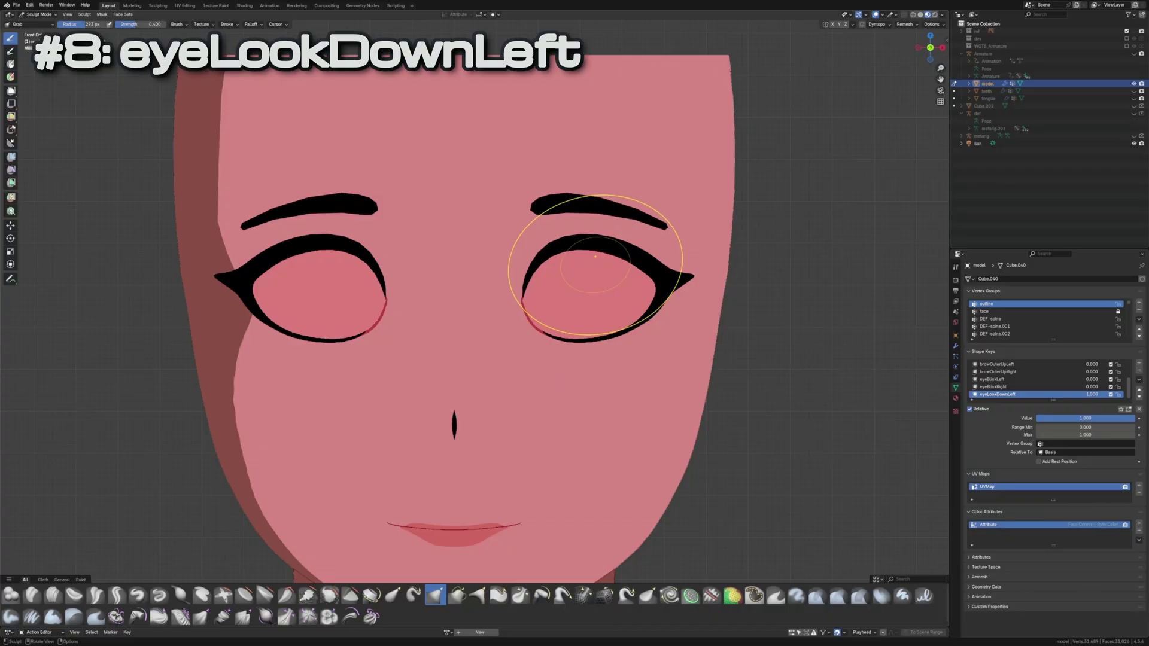
pyautogui.scroll(-2, 594, 258)
pyautogui.scroll(2, 531, 274)
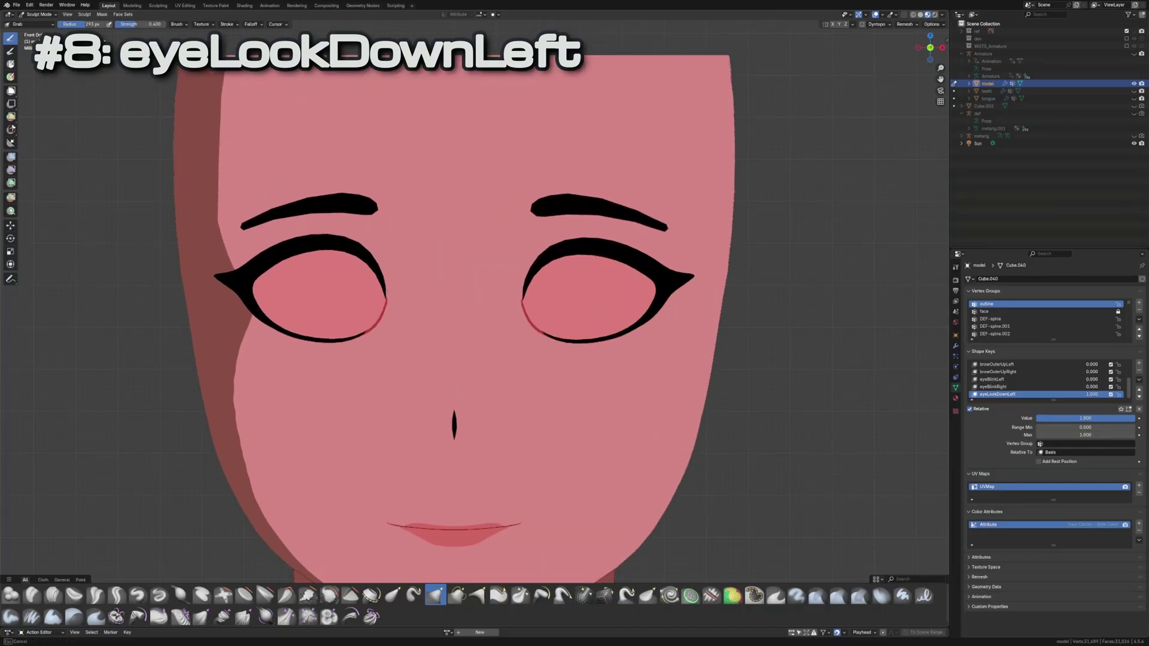
pyautogui.press('Tab')
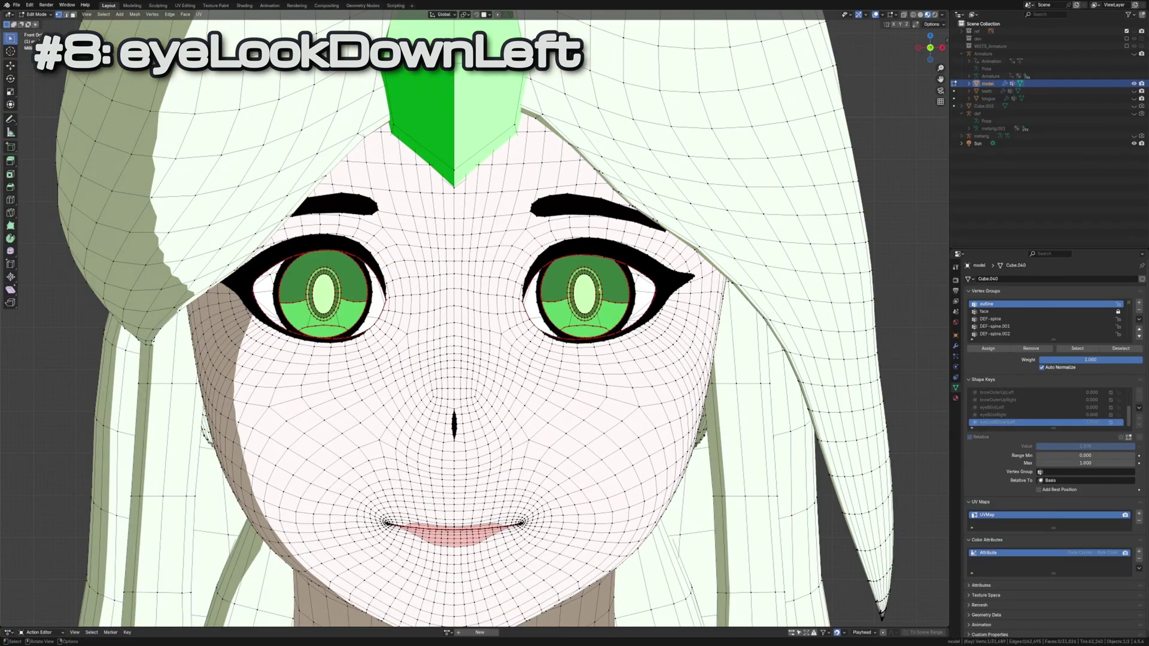
pyautogui.press('l')
pyautogui.press('g')
pyautogui.press('z')
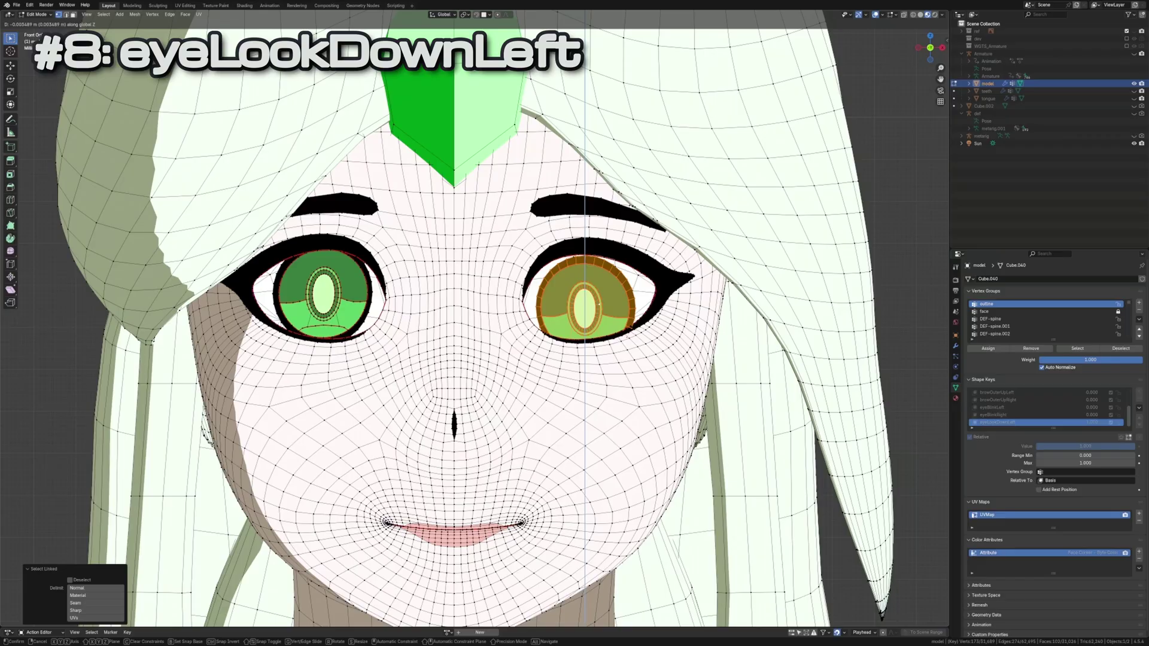
pyautogui.click(584, 296)
pyautogui.moveTo(583, 314); pyautogui.dragTo(359, 314, button='middle')
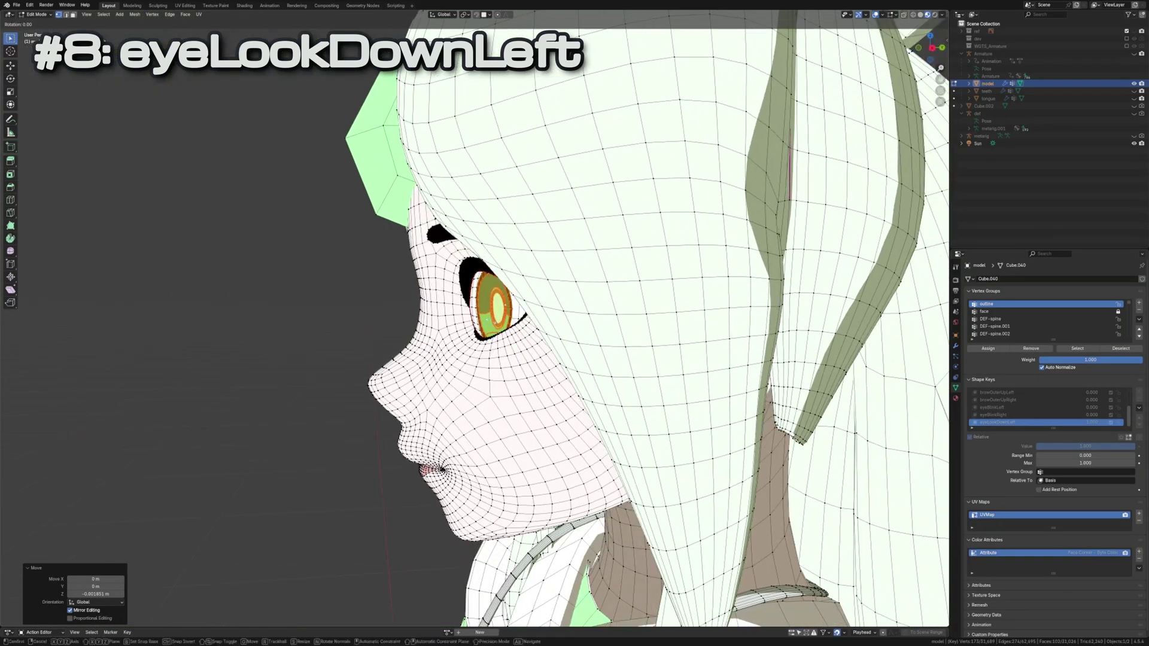
pyautogui.press('g')
pyautogui.press('y')
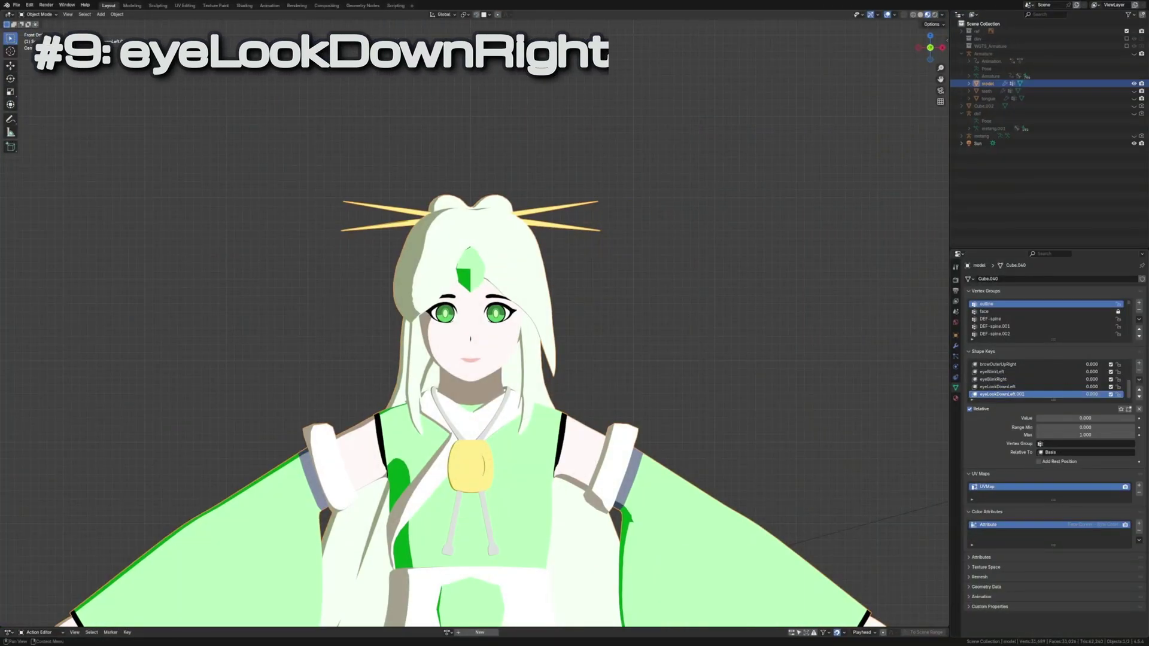
# Mirror the copied look-down pose onto the right eye
pyautogui.click(1095, 396)
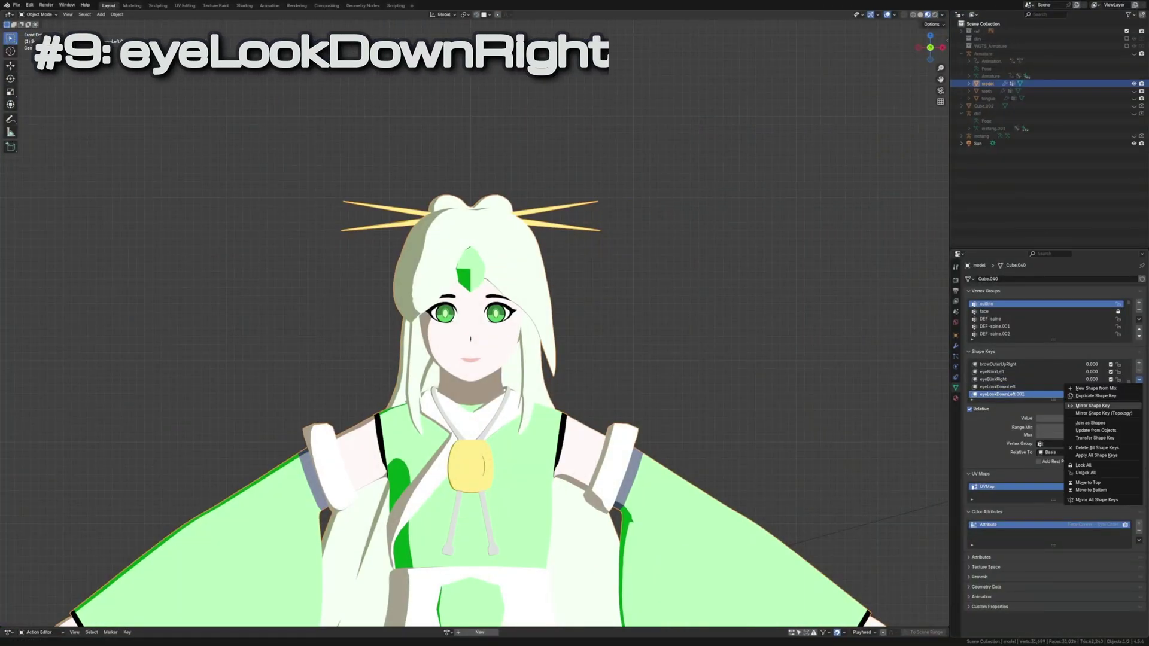
pyautogui.click(1138, 379)
pyautogui.click(1092, 405)
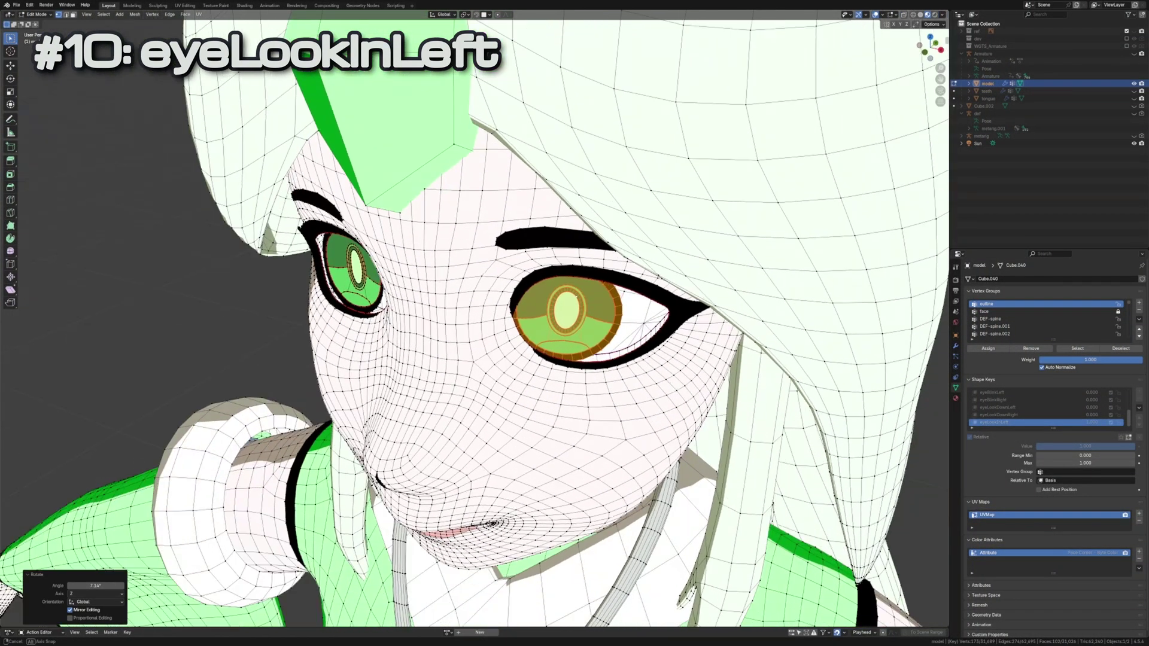
# Rotate the iris inward for eyeLookIn and return to Object Mode
pyautogui.press('r')
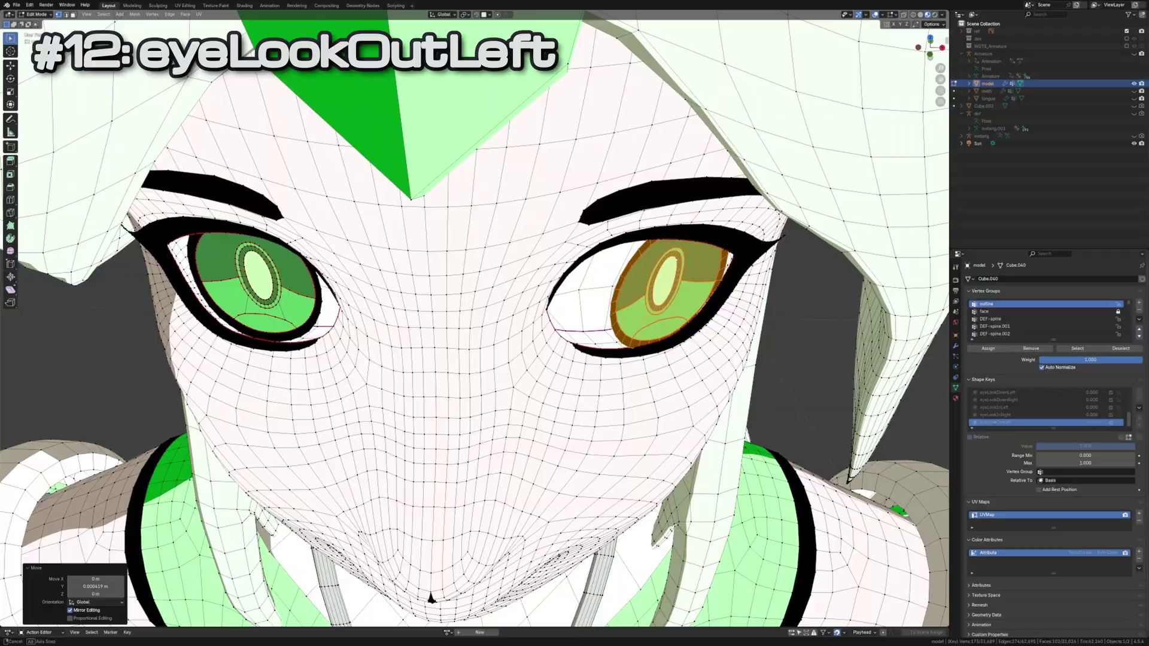
pyautogui.hotkey('ctrl', 'Tab')
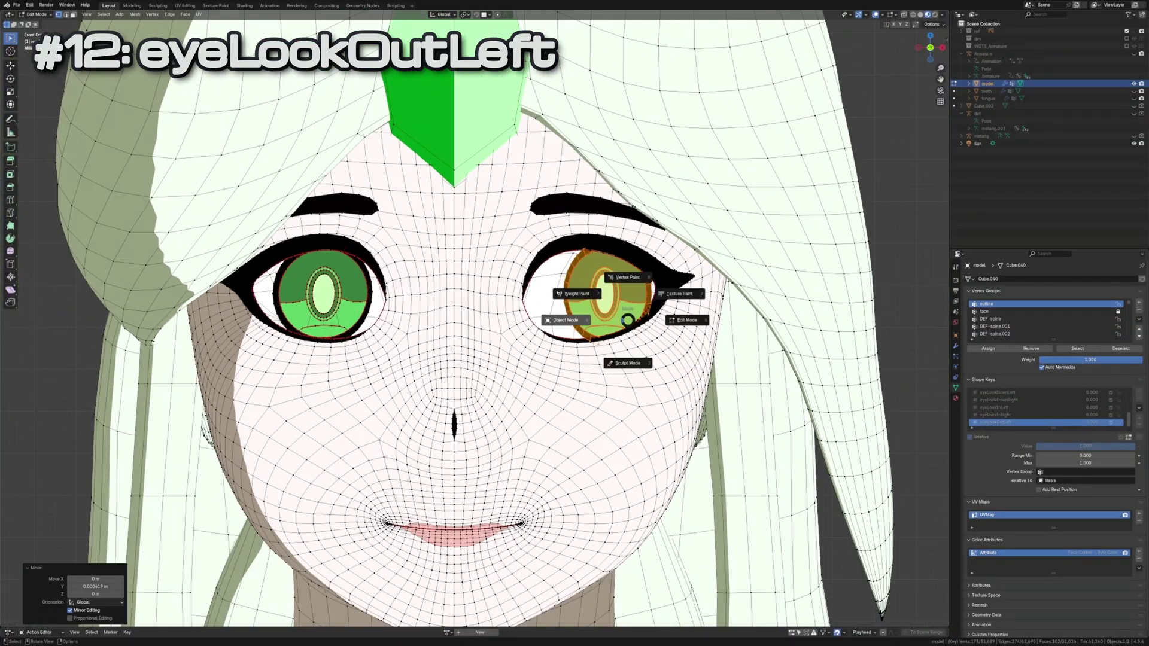
pyautogui.click(568, 320)
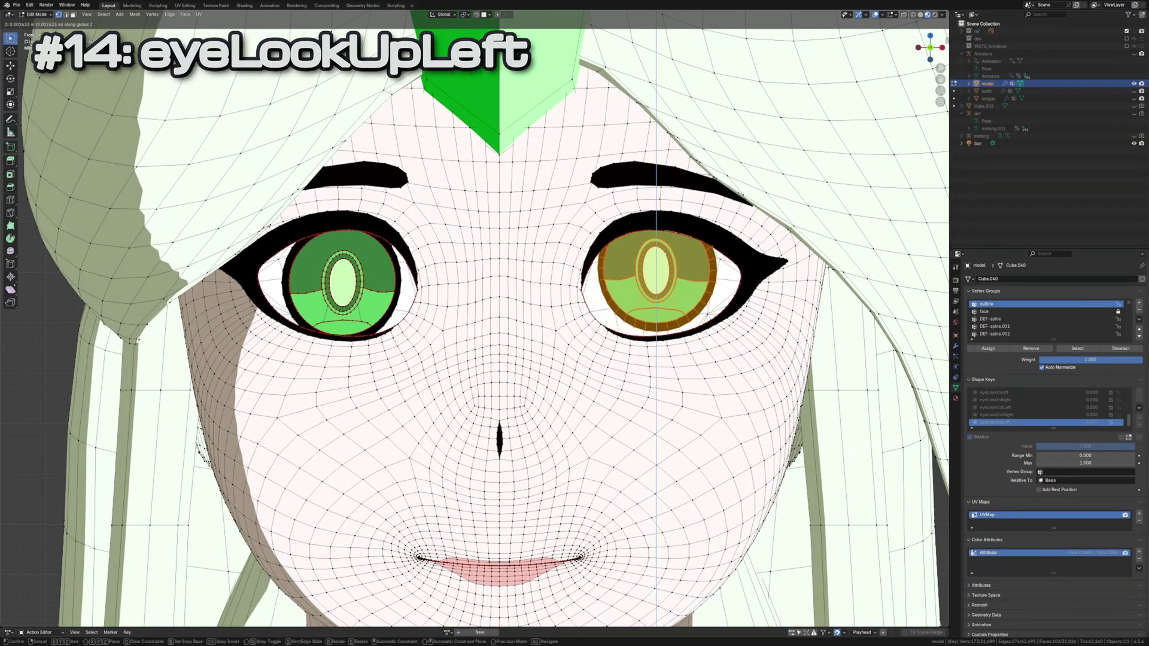
pyautogui.press('3')
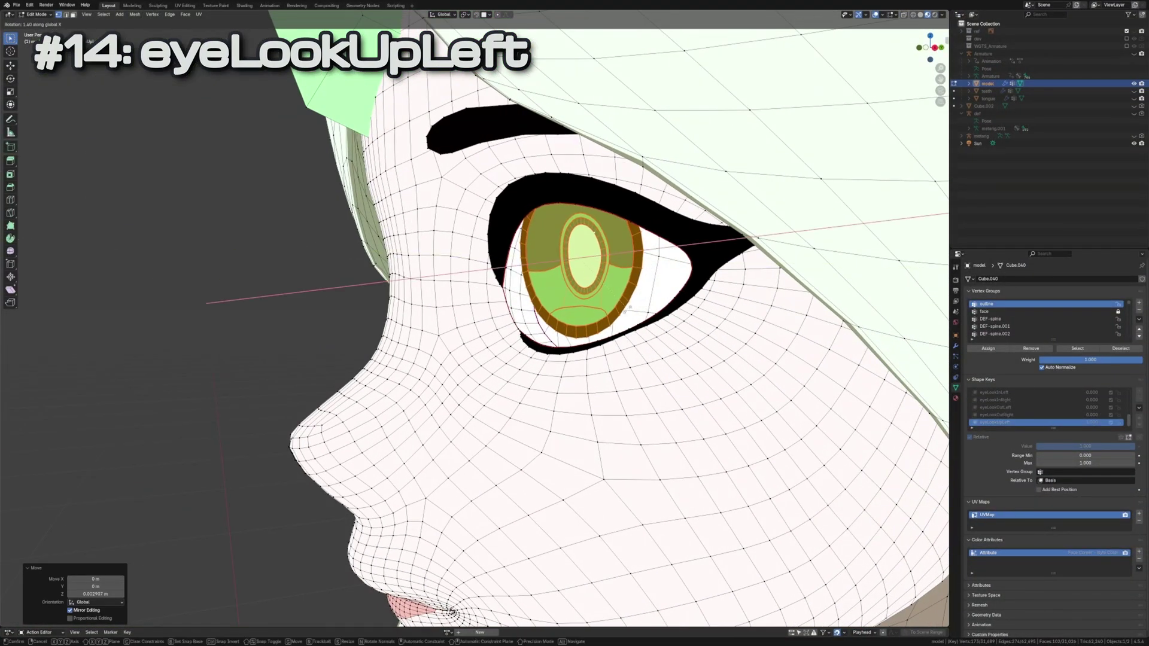
# Tilt the iris upward for eyeLookUp and mirror the key to the other eye
pyautogui.moveTo(628, 306); pyautogui.dragTo(449, 305, button='middle')
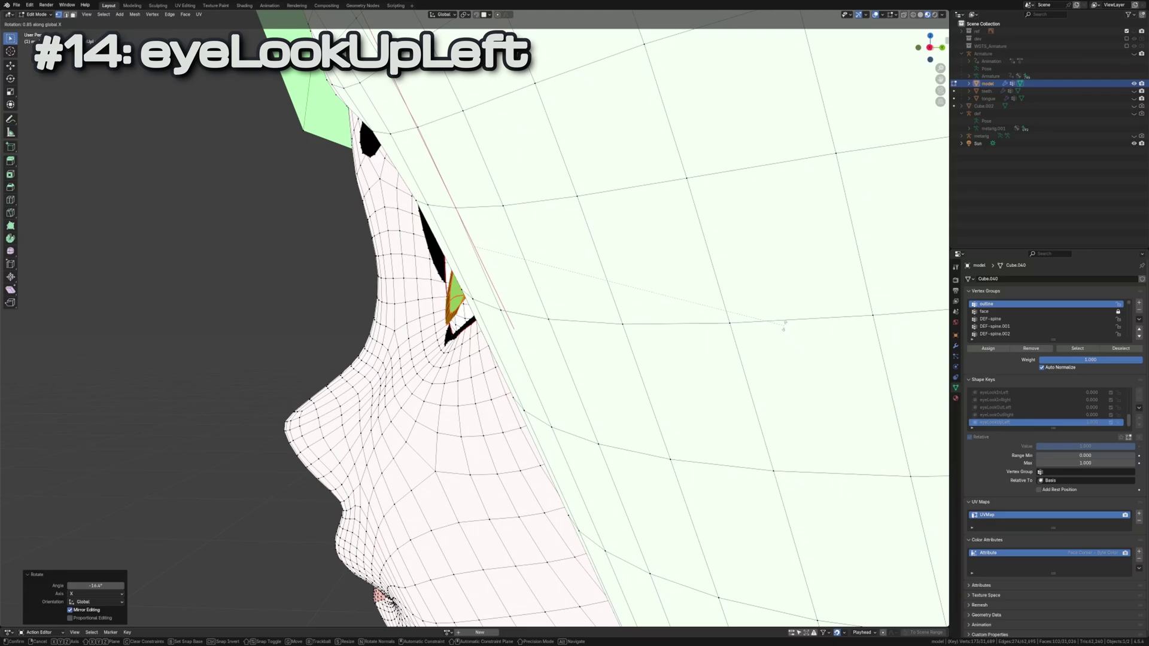
pyautogui.press('1')
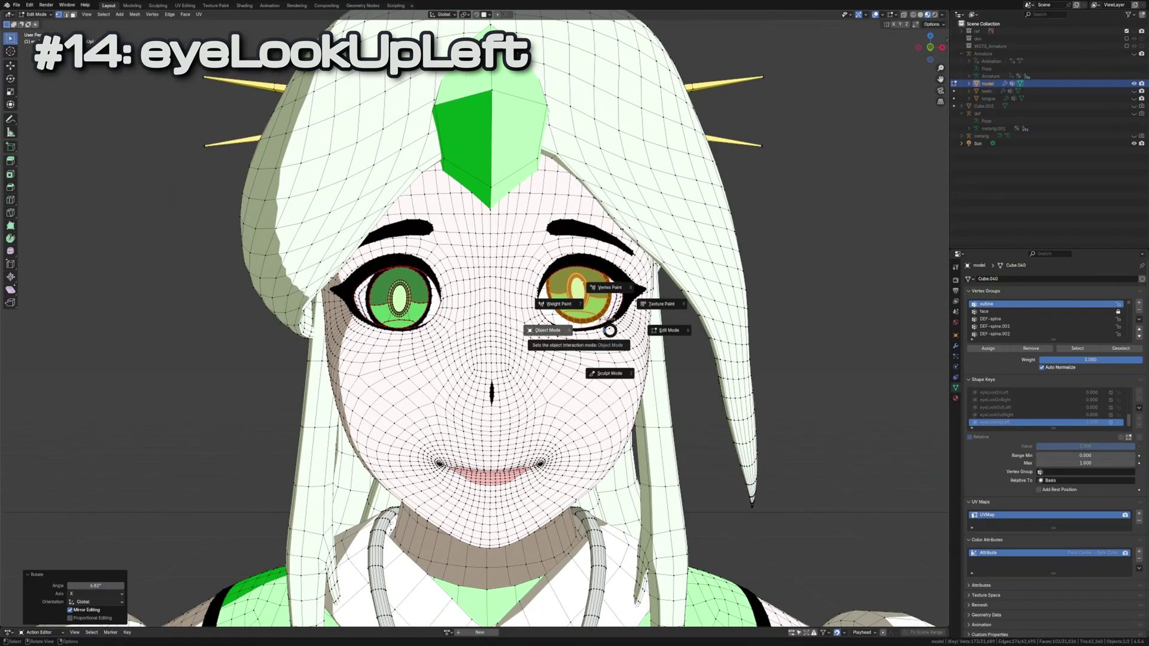
pyautogui.press('Tab')
pyautogui.scroll(3, 486, 323)
pyautogui.scroll(-1, 485, 324)
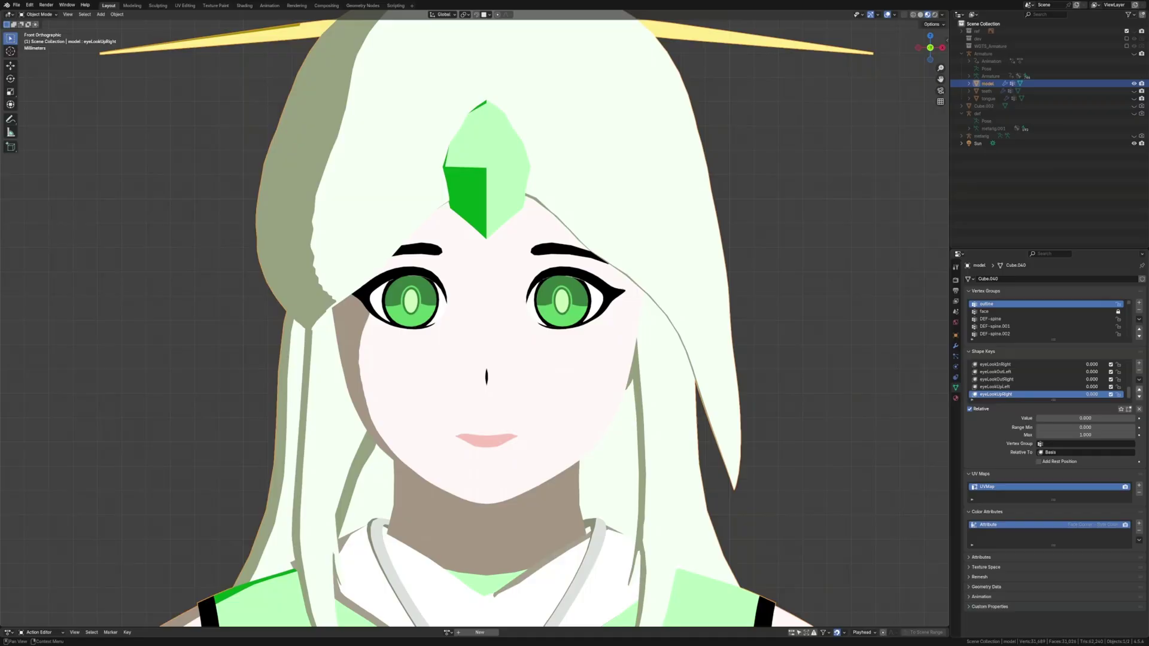
pyautogui.click(1138, 380)
pyautogui.click(1093, 405)
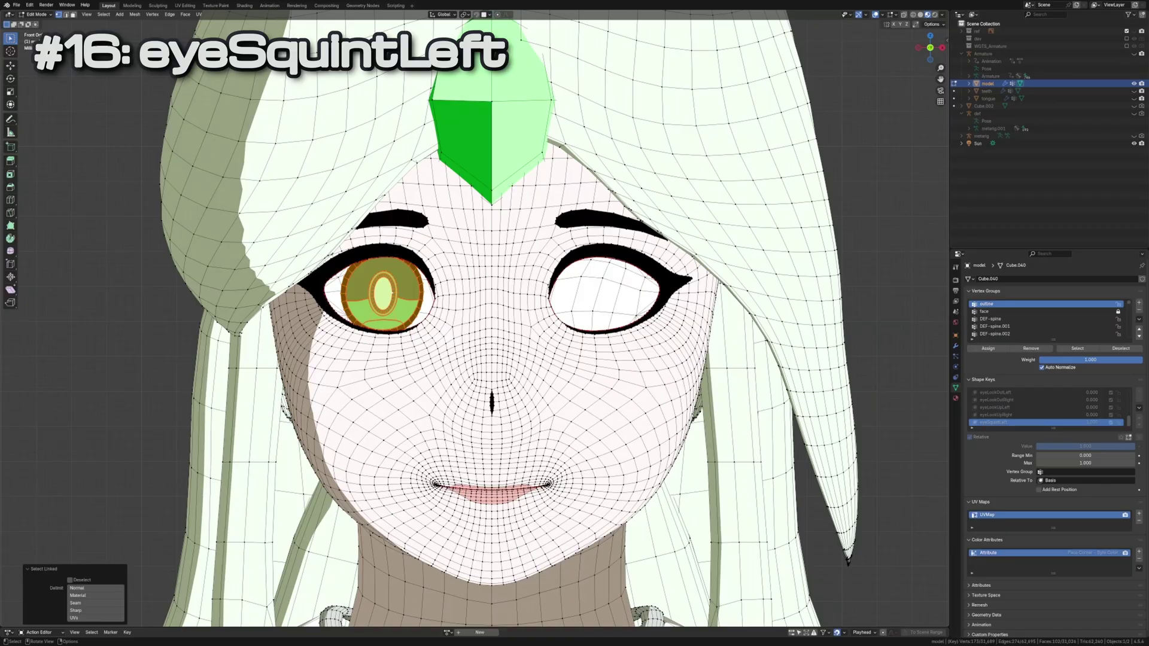
# Grab-sculpt the eyelids, raising and widening the upper lid for eyeWideLeft
pyautogui.hotkey('ctrl', 'Tab')
pyautogui.click(623, 381)
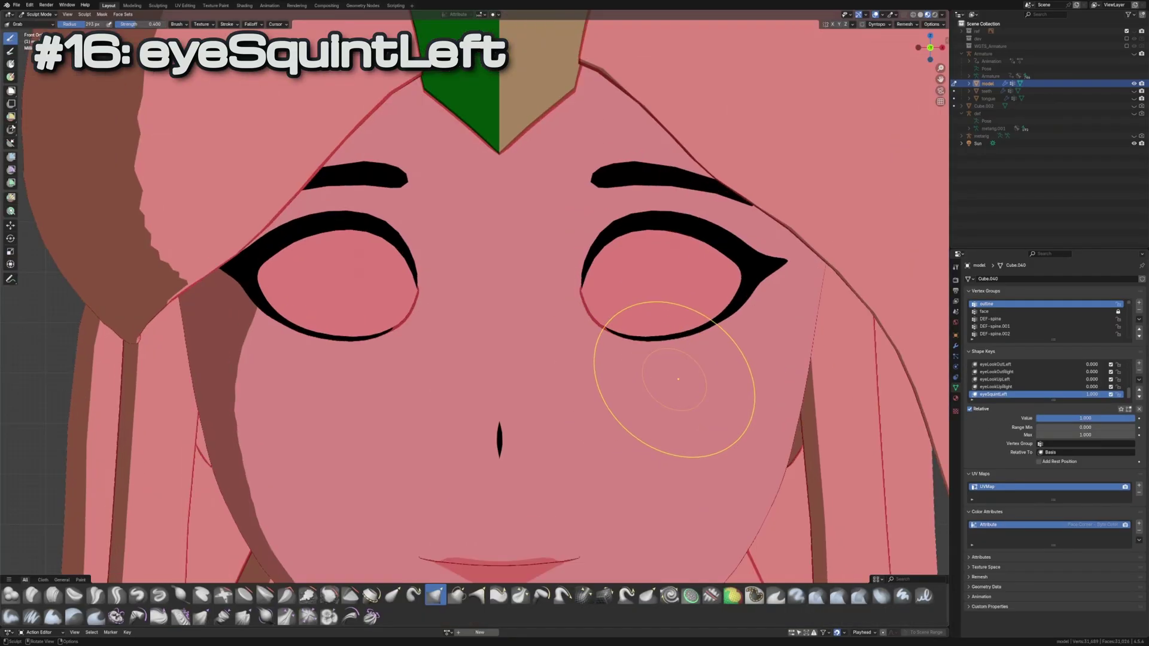
pyautogui.scroll(-2, 676, 379)
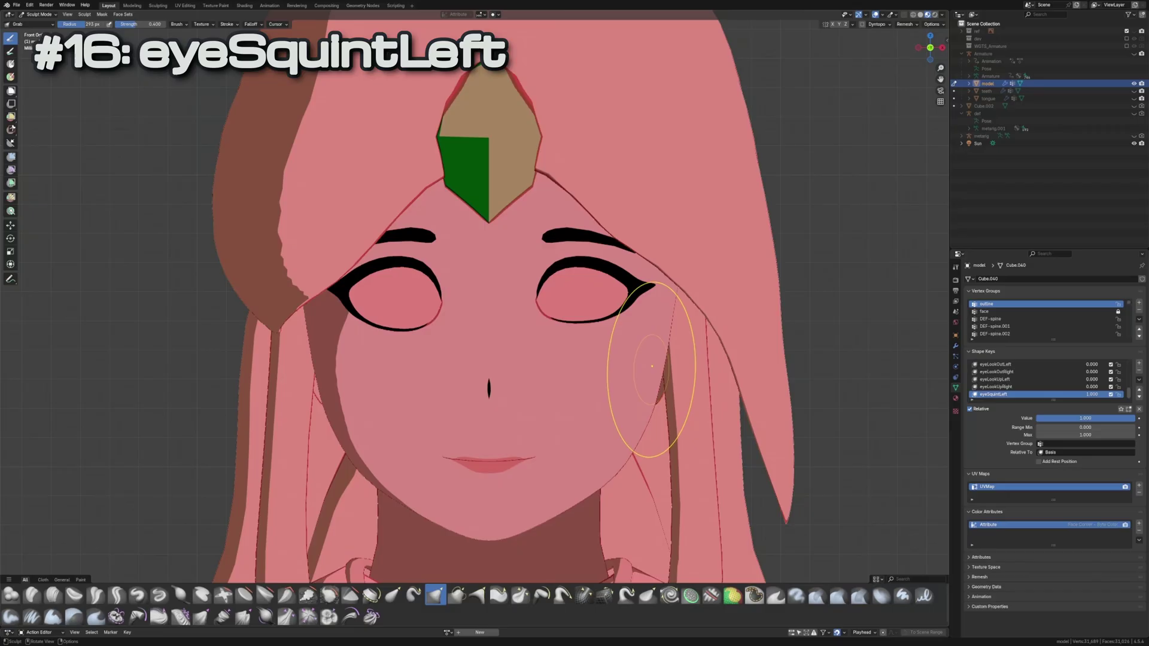
pyautogui.hotkey('ctrl', 'Tab')
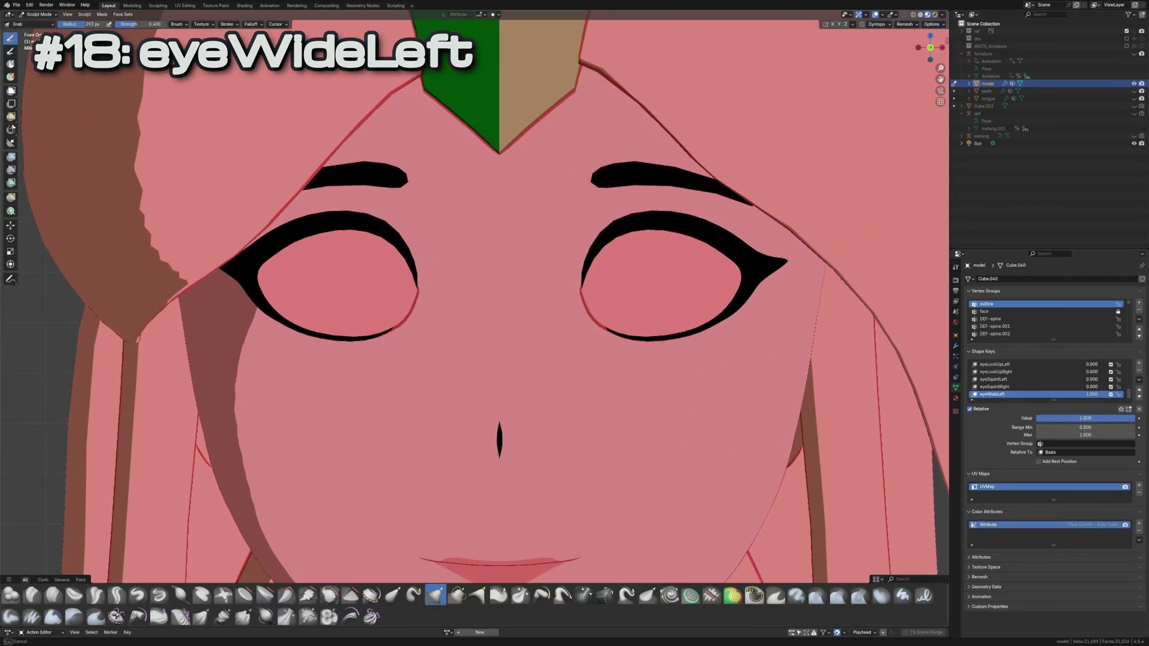
pyautogui.moveTo(699, 230)
pyautogui.mouseDown()
pyautogui.moveTo(699, 216)
pyautogui.moveTo(670, 204)
pyautogui.mouseUp()
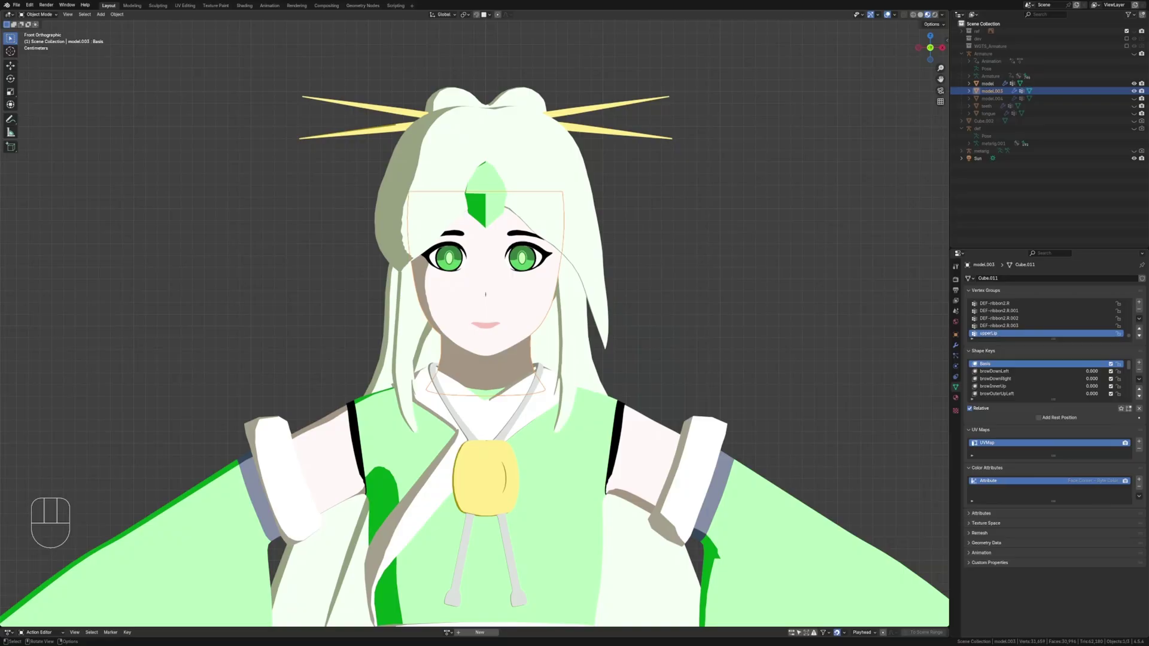
# On head model.003, grow and shrink the selection around the lips and hide the rest
pyautogui.click(992, 90)
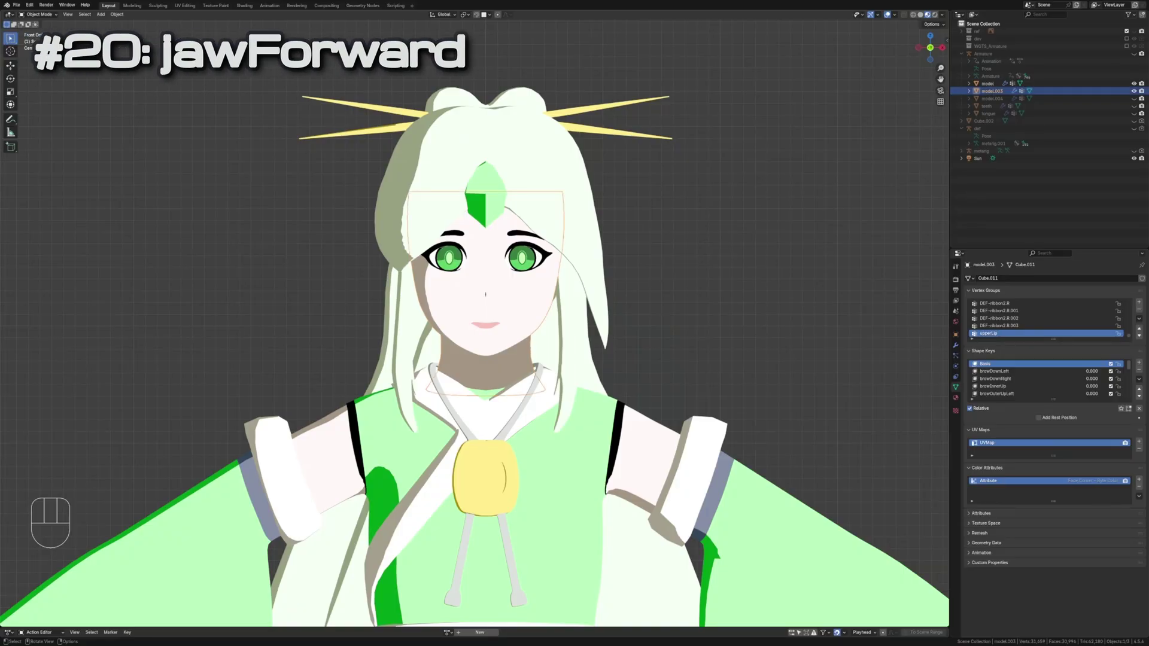
pyautogui.press('Tab')
pyautogui.scroll(3, 484, 296)
pyautogui.moveTo(486, 297); pyautogui.dragTo(557, 269, button='middle')
pyautogui.scroll(3, 503, 270)
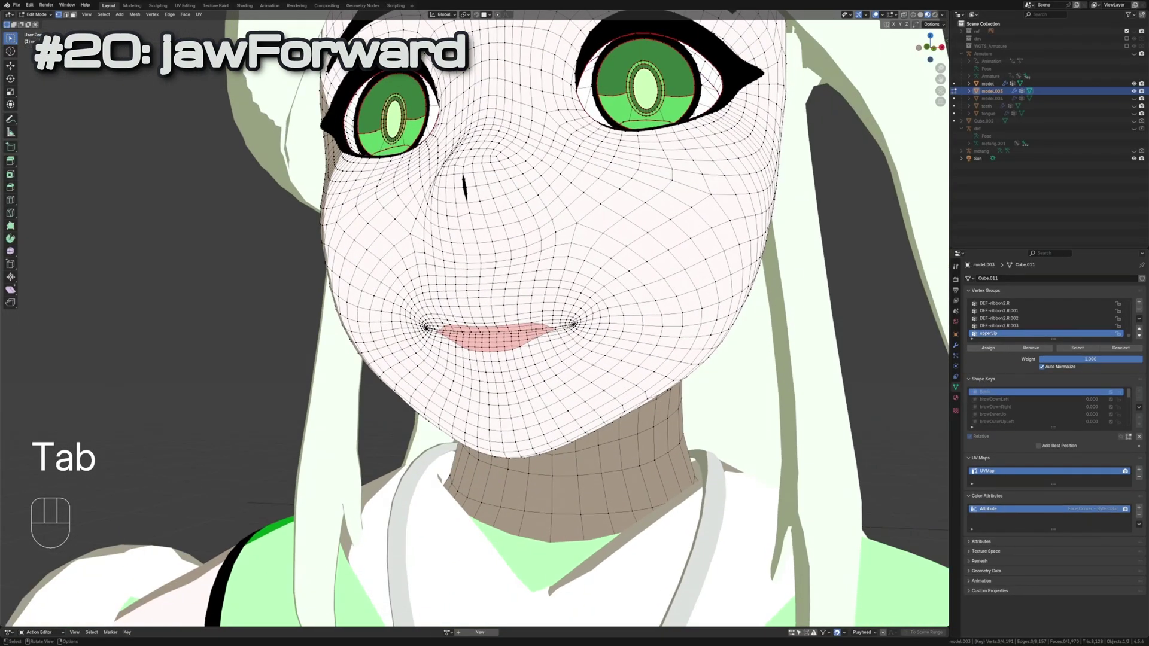
pyautogui.scroll(3, 502, 333)
pyautogui.press('ctrl+KP_Add')
pyautogui.press('ctrl+KP_Add')
pyautogui.press('ctrl+KP_Add')
pyautogui.press('ctrl+KP_Add')
pyautogui.press('ctrl+KP_Add')
pyautogui.press('ctrl+KP_Add')
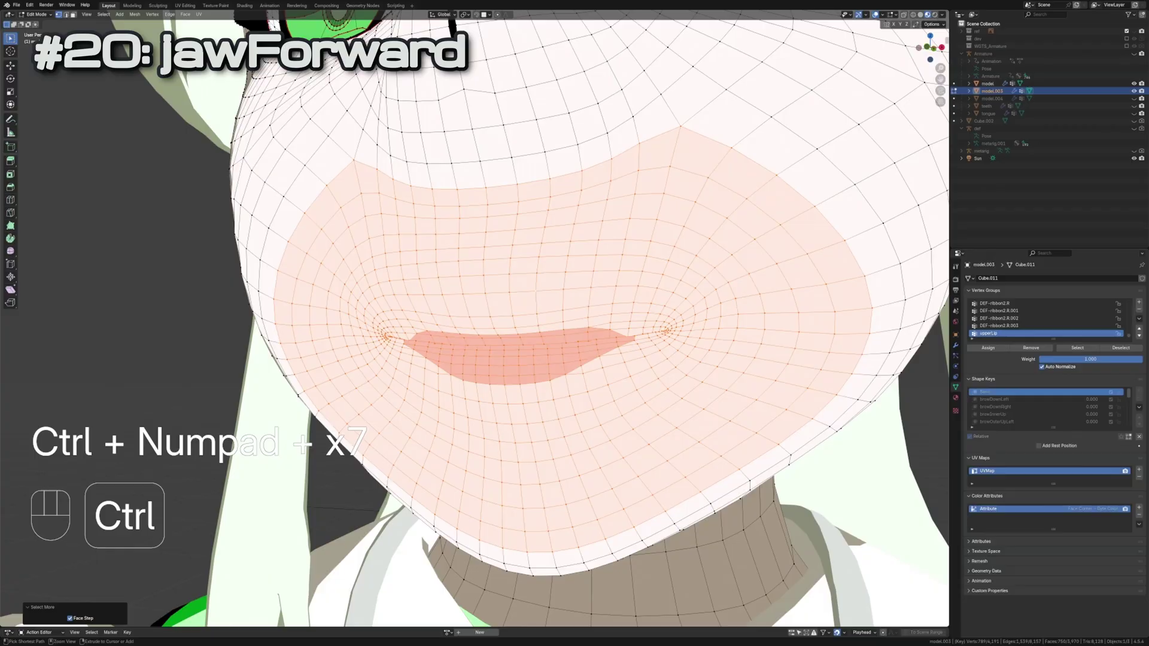
pyautogui.press('ctrl+KP_Add')
pyautogui.press('ctrl+KP_Add')
pyautogui.press('ctrl+KP_Add')
pyautogui.press('ctrl+KP_Add')
pyautogui.scroll(5, 503, 341)
pyautogui.moveTo(503, 341); pyautogui.dragTo(359, 269, button='middle')
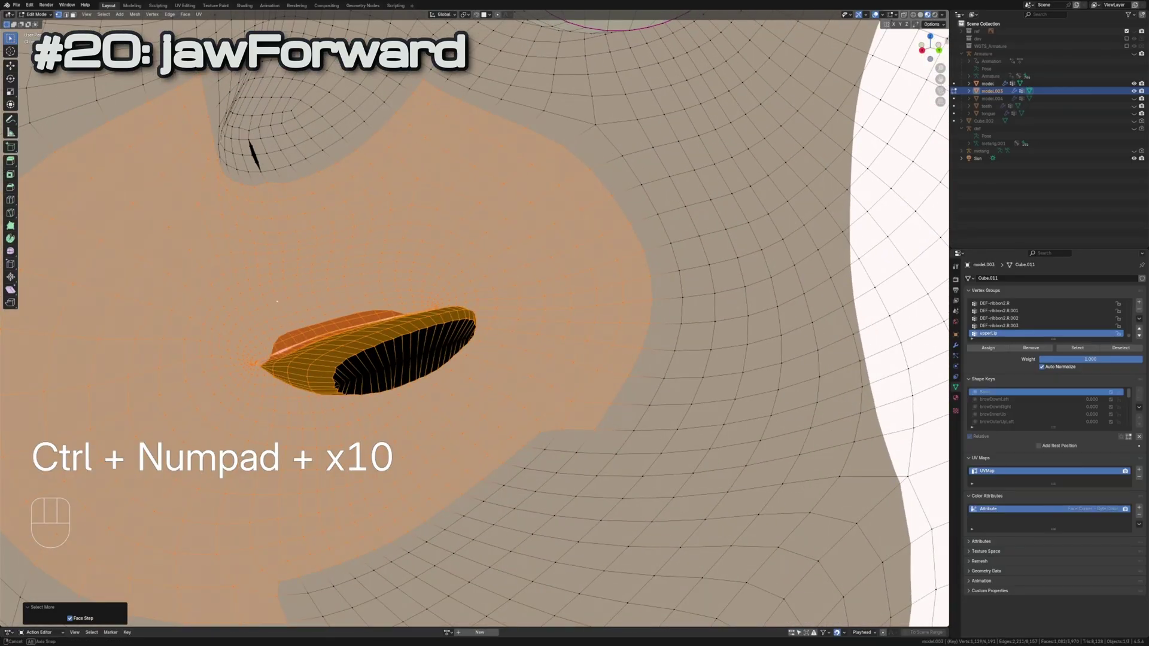
pyautogui.press('ctrl+KP_Subtract')
pyautogui.press('ctrl+KP_Subtract')
pyautogui.press('ctrl+KP_Subtract')
pyautogui.press('ctrl+KP_Subtract')
pyautogui.press('ctrl+KP_Subtract')
pyautogui.press('ctrl+KP_Subtract')
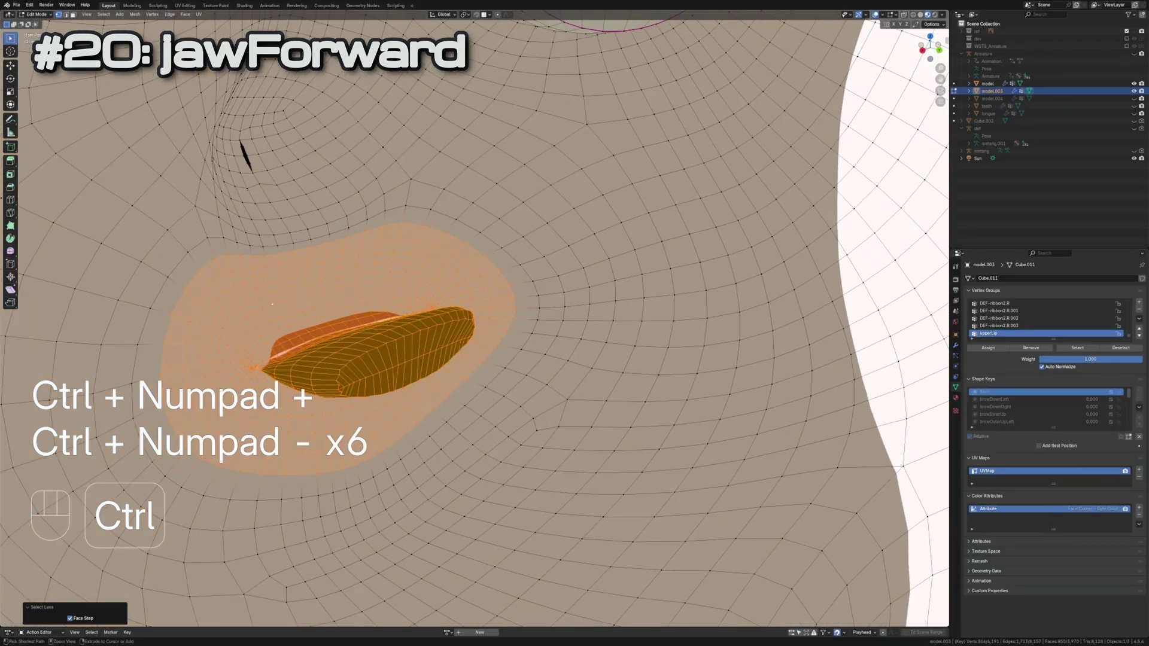
pyautogui.press('ctrl+KP_Subtract')
pyautogui.press('ctrl+KP_Subtract')
pyautogui.press('ctrl+KP_Subtract')
pyautogui.press('ctrl+KP_Subtract')
pyautogui.moveTo(503, 341); pyautogui.dragTo(270, 224, button='middle')
pyautogui.keyDown('shift'); pyautogui.moveTo(359, 269); pyautogui.dragTo(538, 360, button='middle'); pyautogui.keyUp('shift')
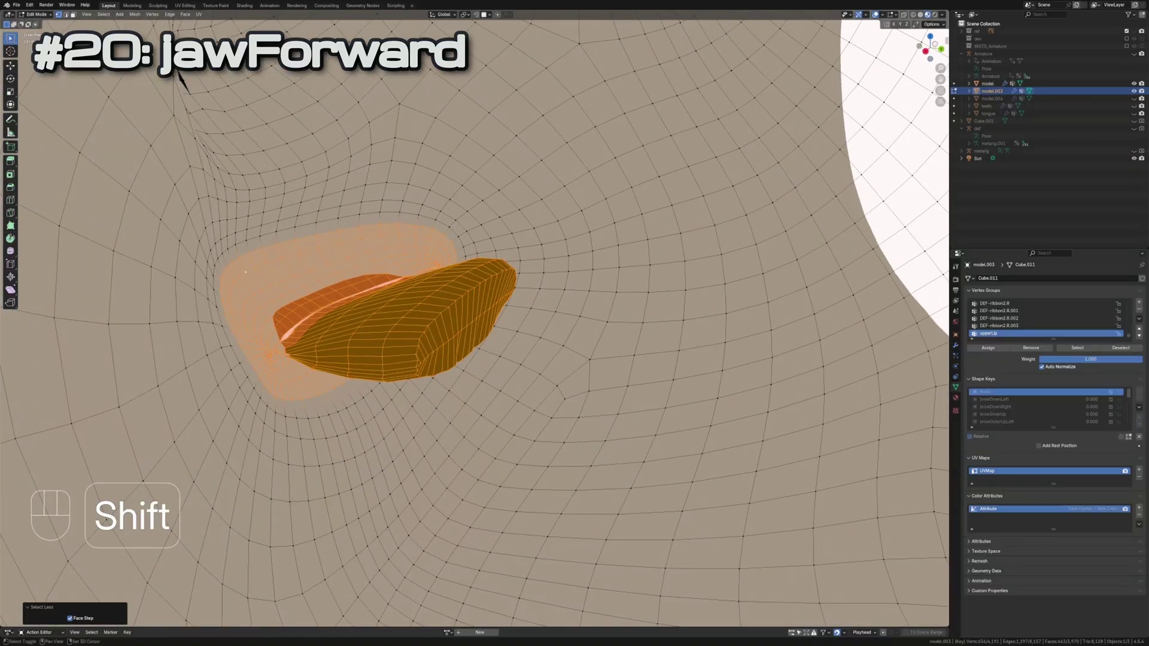
pyautogui.hotkey('shift', 'h')
pyautogui.scroll(3, 360, 315)
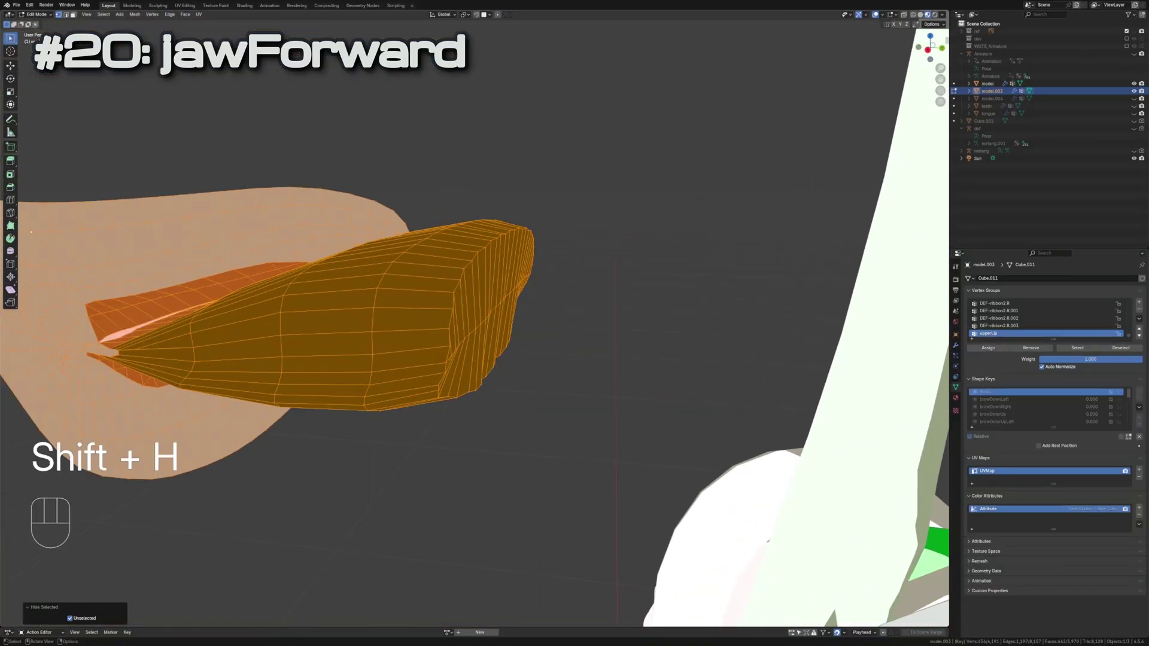
pyautogui.keyDown('shift'); pyautogui.moveTo(359, 314); pyautogui.dragTo(404, 296, button='middle'); pyautogui.keyUp('shift')
# Assign the connected inner lip geometry to a new upperLip2 vertex group and hide it
pyautogui.press('Tab')
pyautogui.keyDown('alt'); pyautogui.click(287, 330); pyautogui.keyUp('alt')
pyautogui.scroll(2, 359, 287)
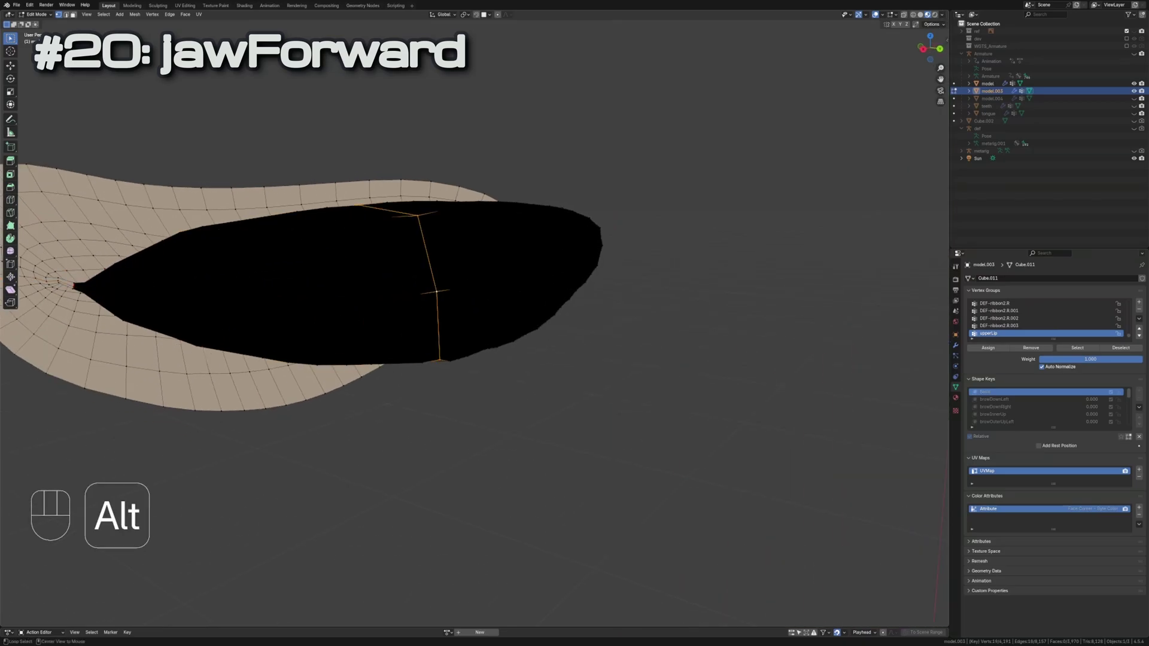
pyautogui.keyDown('alt'); pyautogui.click(503, 288); pyautogui.keyUp('alt')
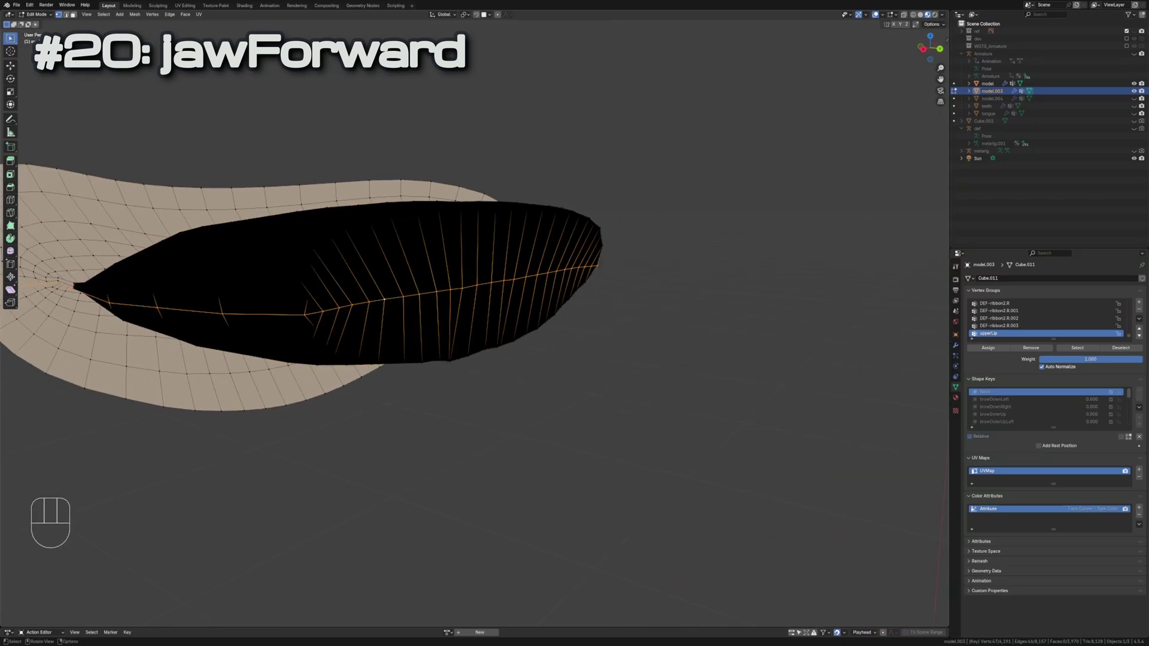
pyautogui.hotkey('alt', 'h')
pyautogui.press('h')
pyautogui.moveTo(359, 314); pyautogui.dragTo(269, 359, button='middle')
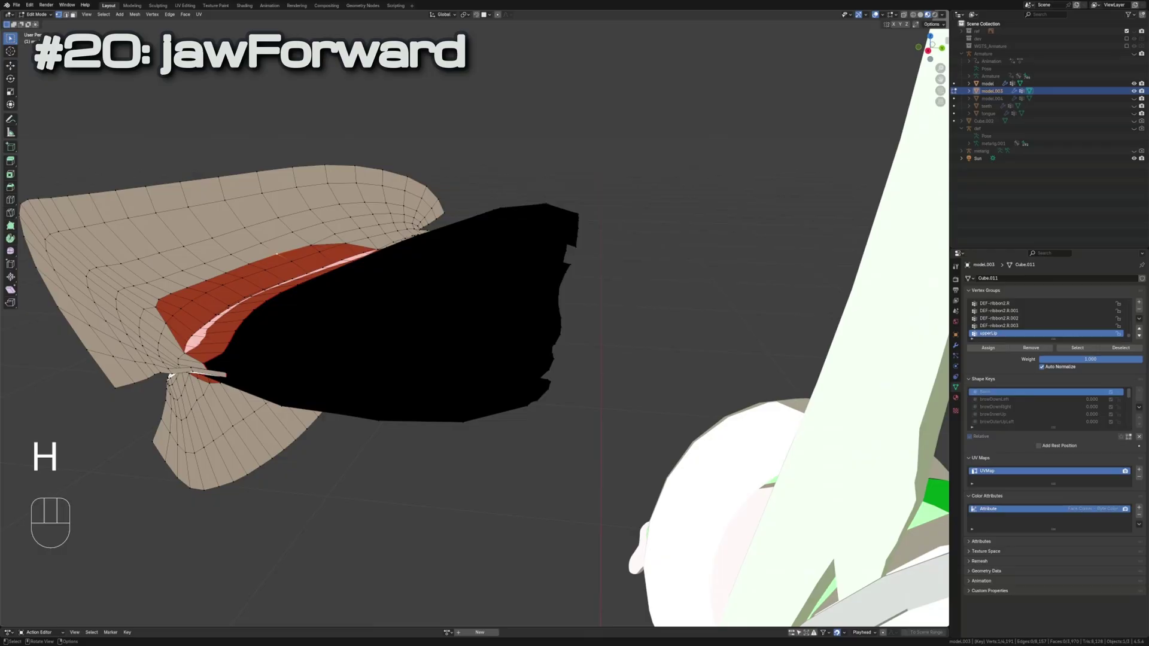
pyautogui.press('l')
pyautogui.moveTo(359, 315); pyautogui.dragTo(449, 270, button='middle')
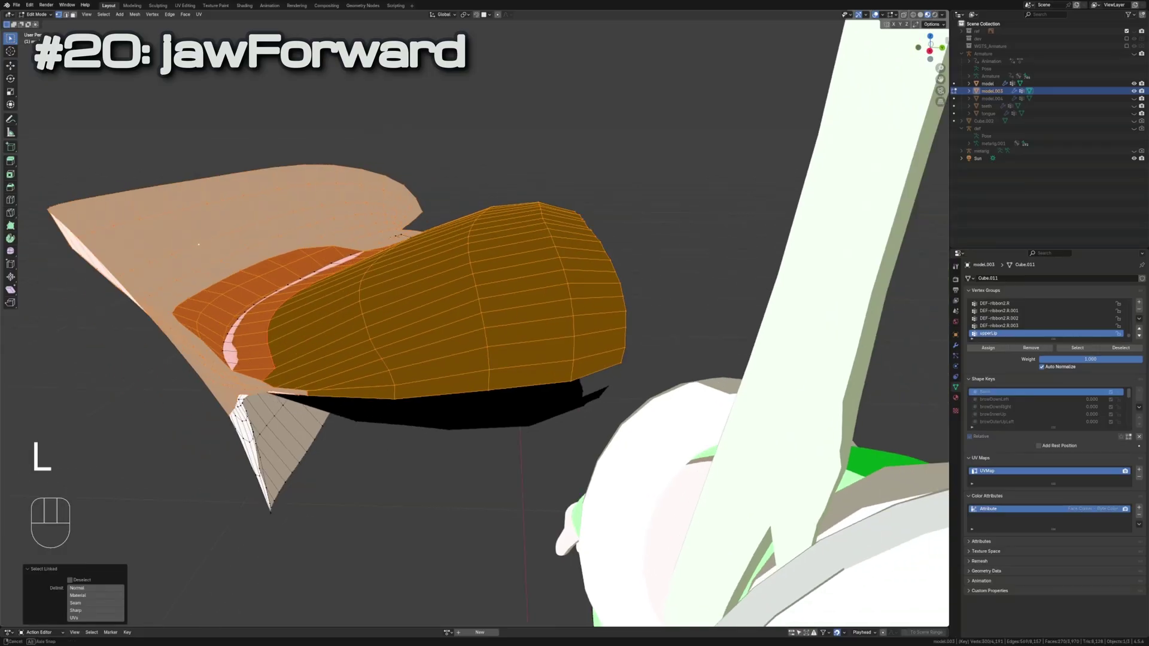
pyautogui.scroll(3, 449, 314)
pyautogui.click(1138, 302)
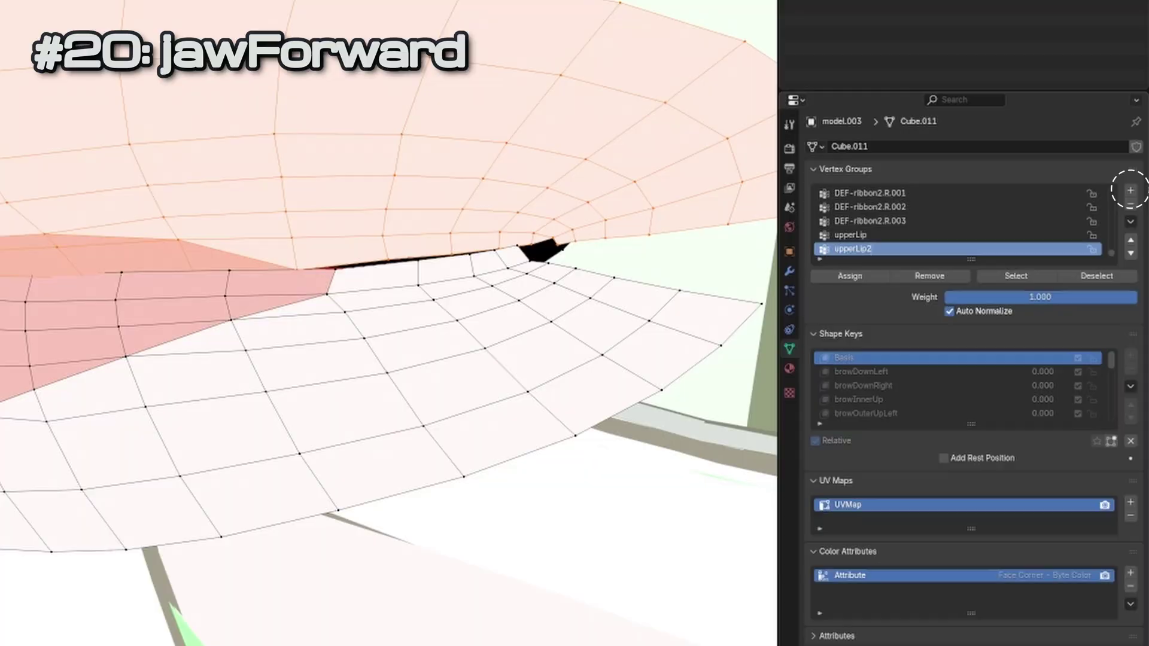
pyautogui.click(850, 276)
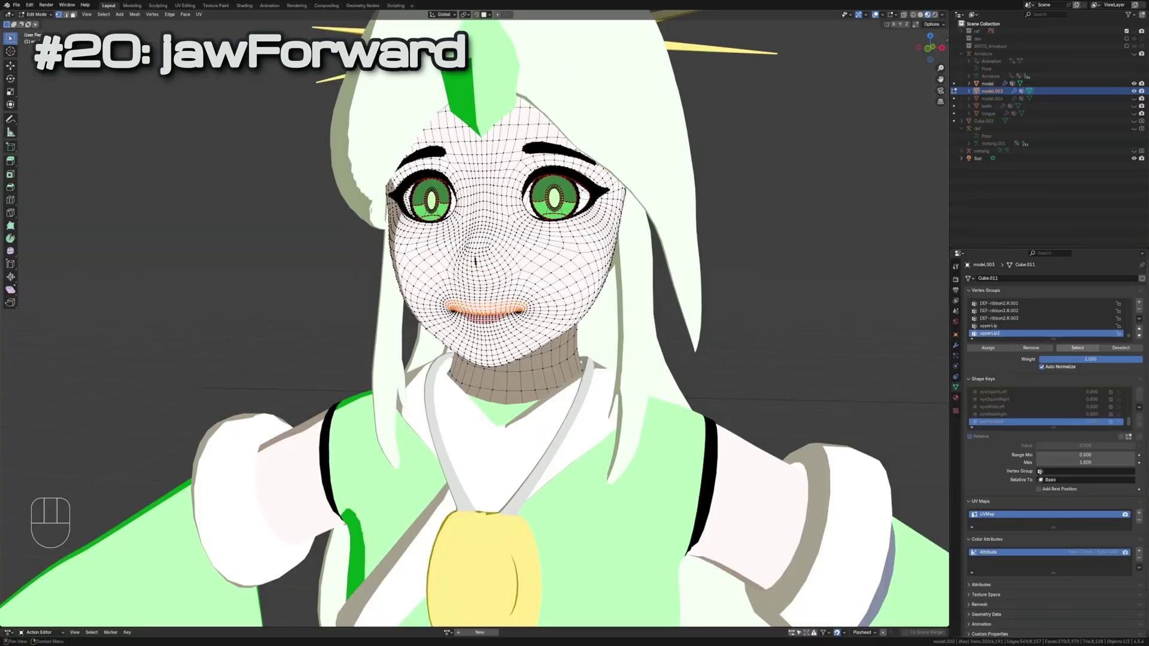
pyautogui.press('h')
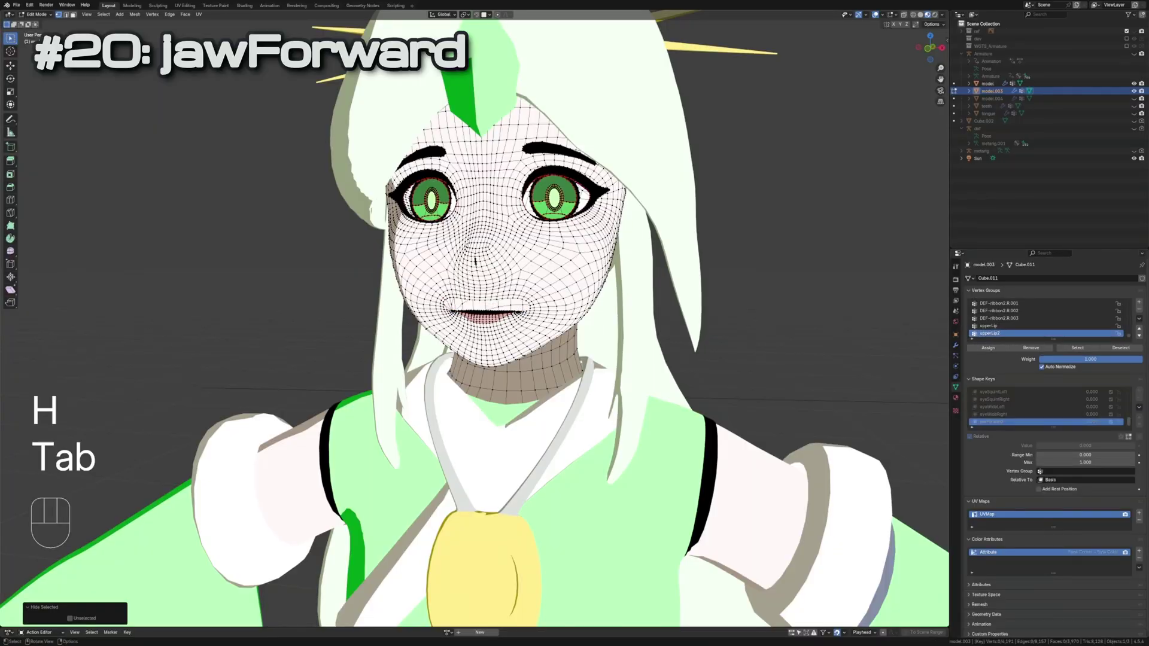
# Sculpt jawForward with the chin pushed forward, checking from side and front views
pyautogui.press('Tab')
pyautogui.press('KP_3')
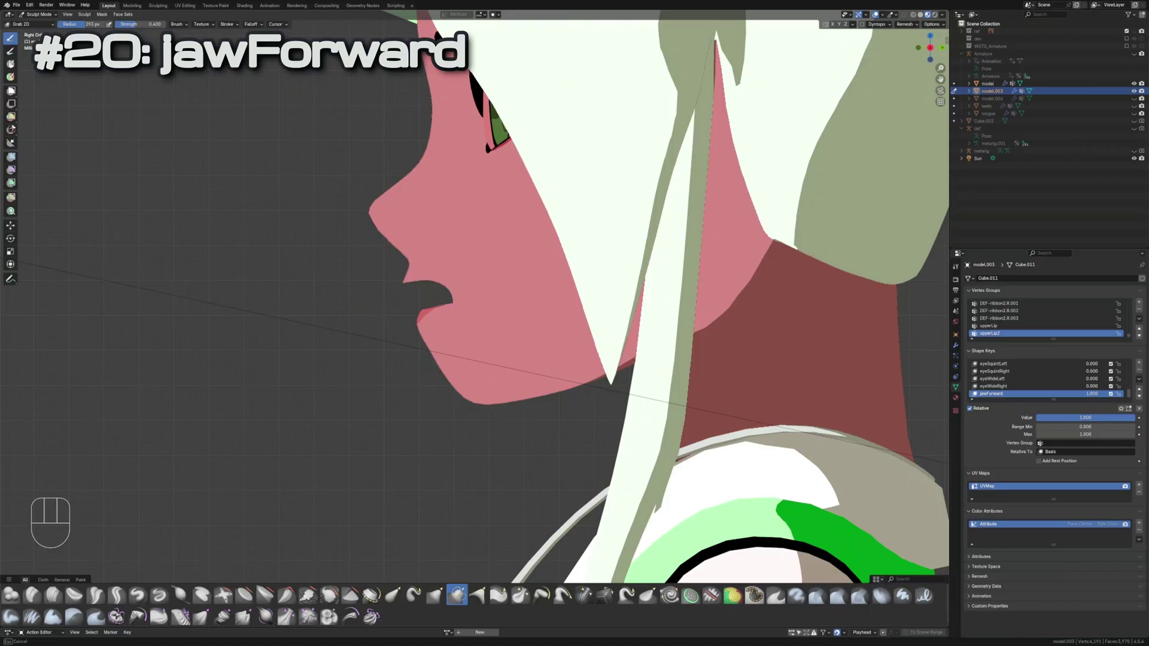
pyautogui.scroll(4, 413, 336)
pyautogui.scroll(-4, 419, 376)
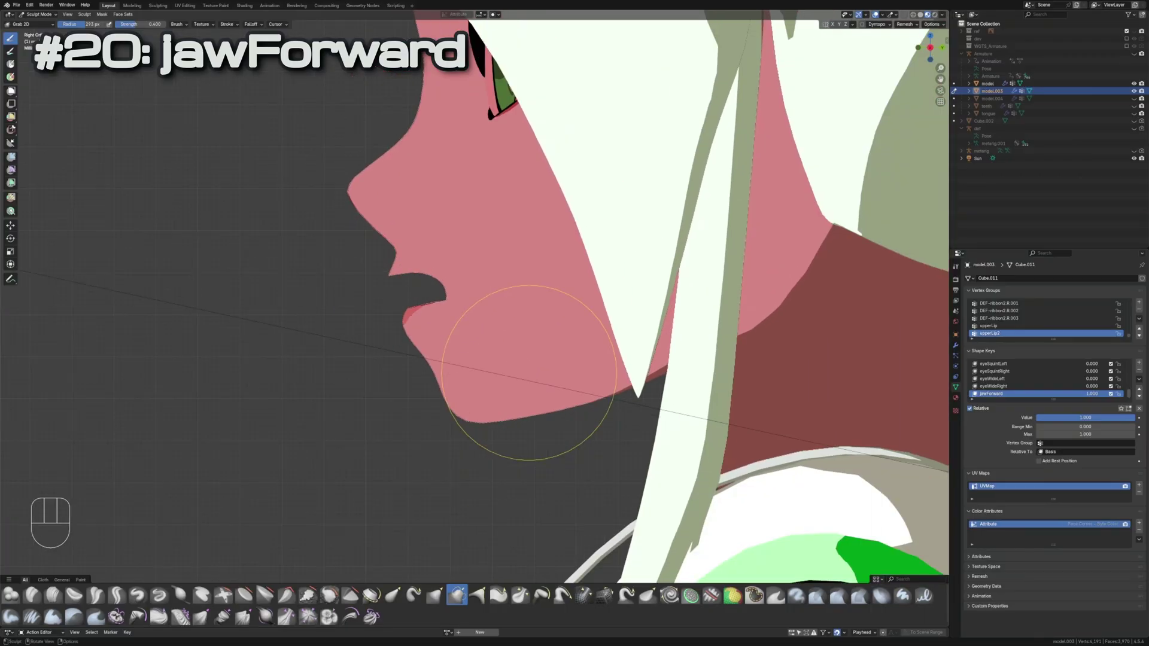
pyautogui.press('Tab')
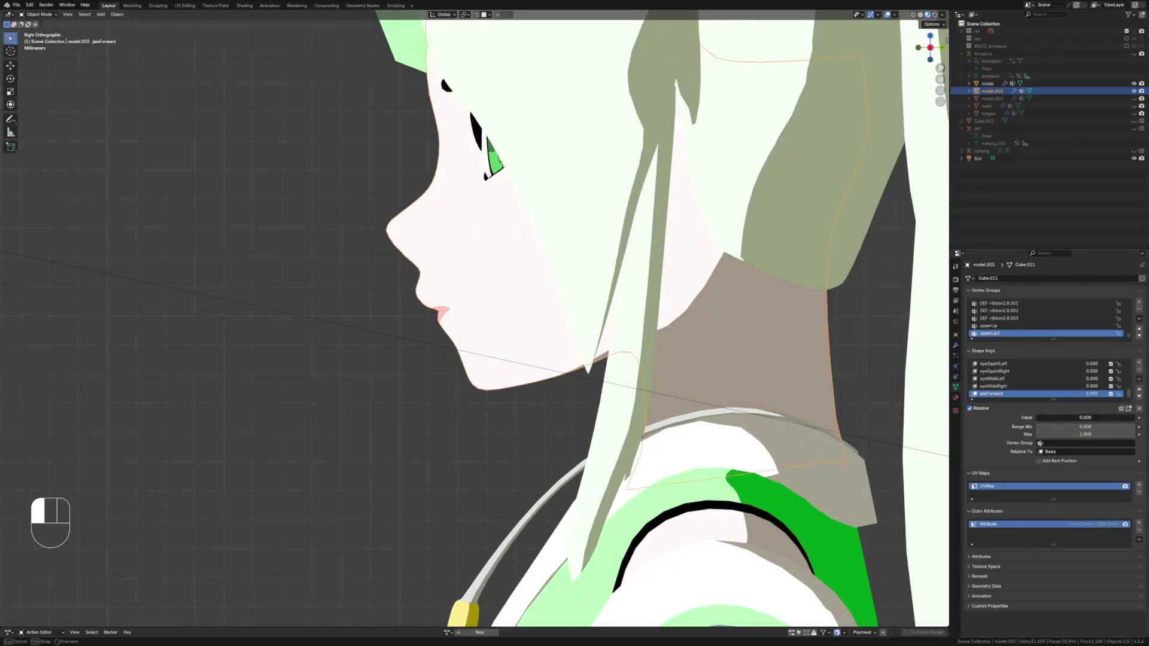
pyautogui.press('KP_1')
# Grab-sculpt jawLeft so the jaw shifts sideways, then inspect the mouth
pyautogui.press('Tab')
pyautogui.scroll(3, 485, 269)
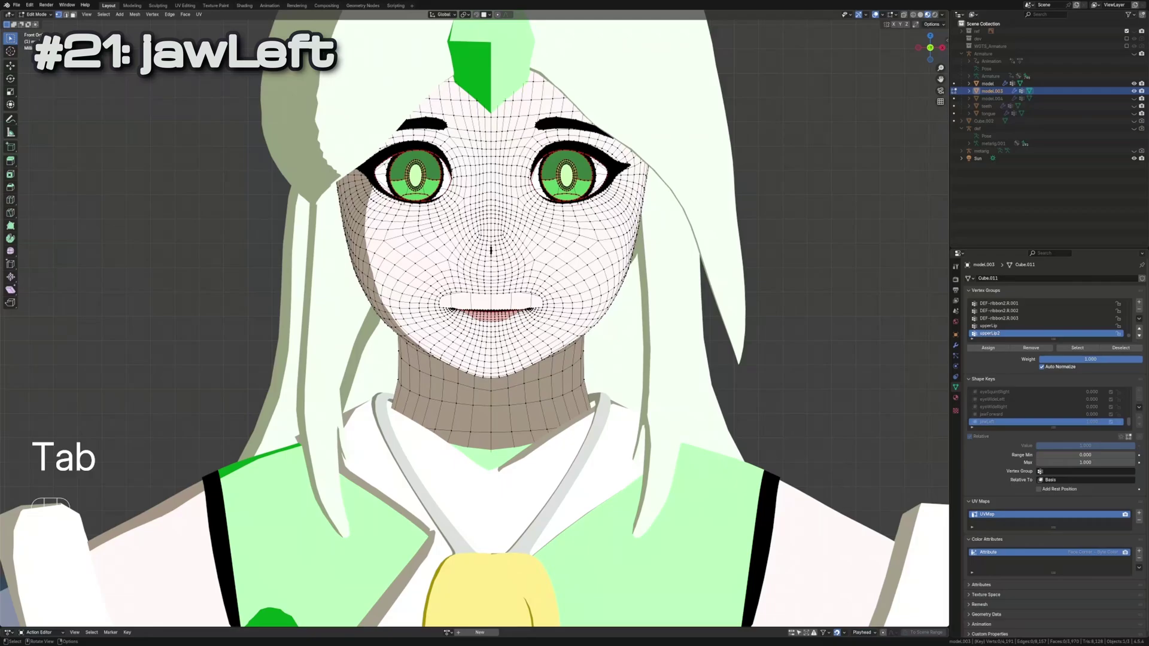
pyautogui.scroll(-3, 485, 270)
pyautogui.hotkey('ctrl', 'Tab')
pyautogui.click(556, 305)
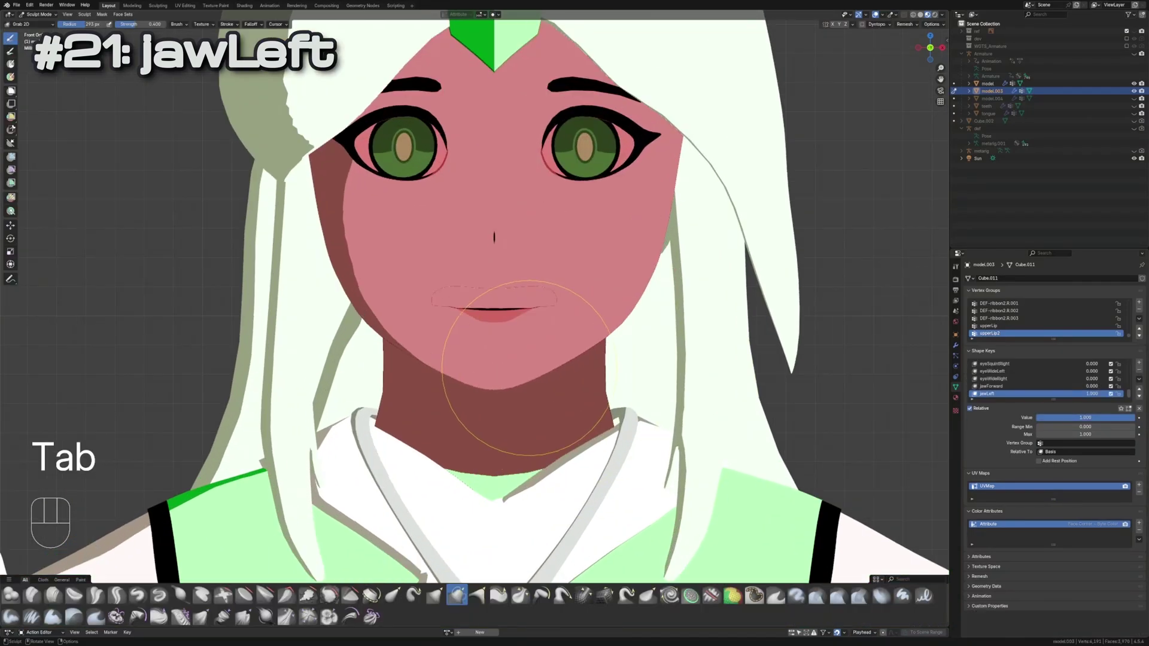
pyautogui.scroll(3, 484, 270)
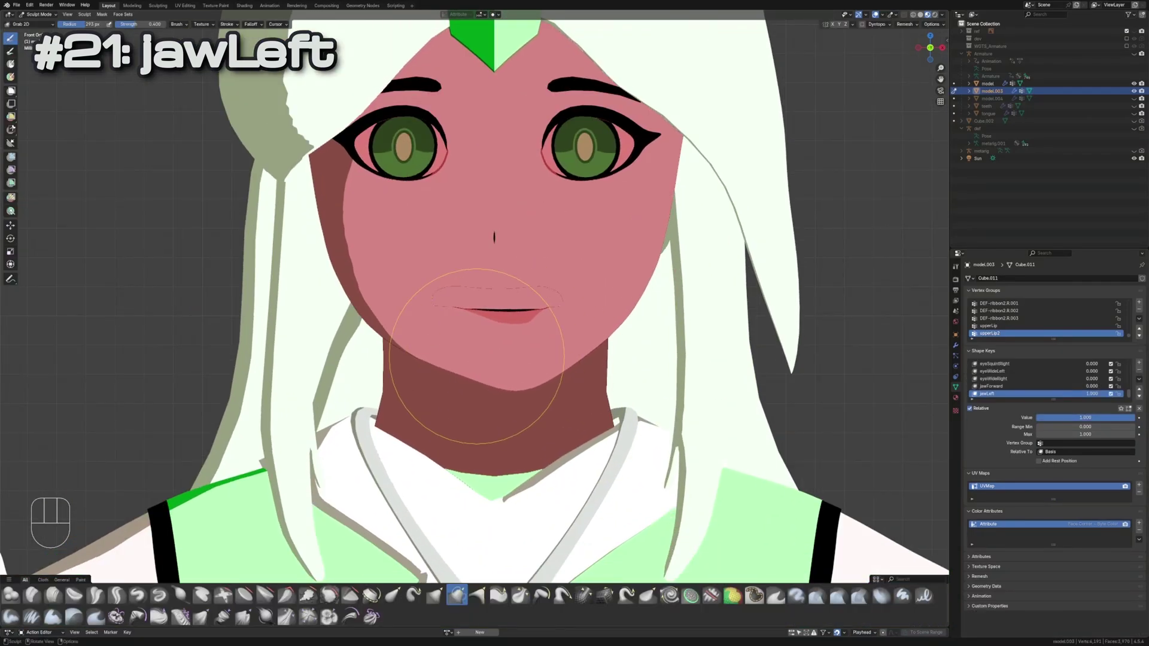
pyautogui.scroll(-3, 521, 369)
pyautogui.scroll(6, 520, 369)
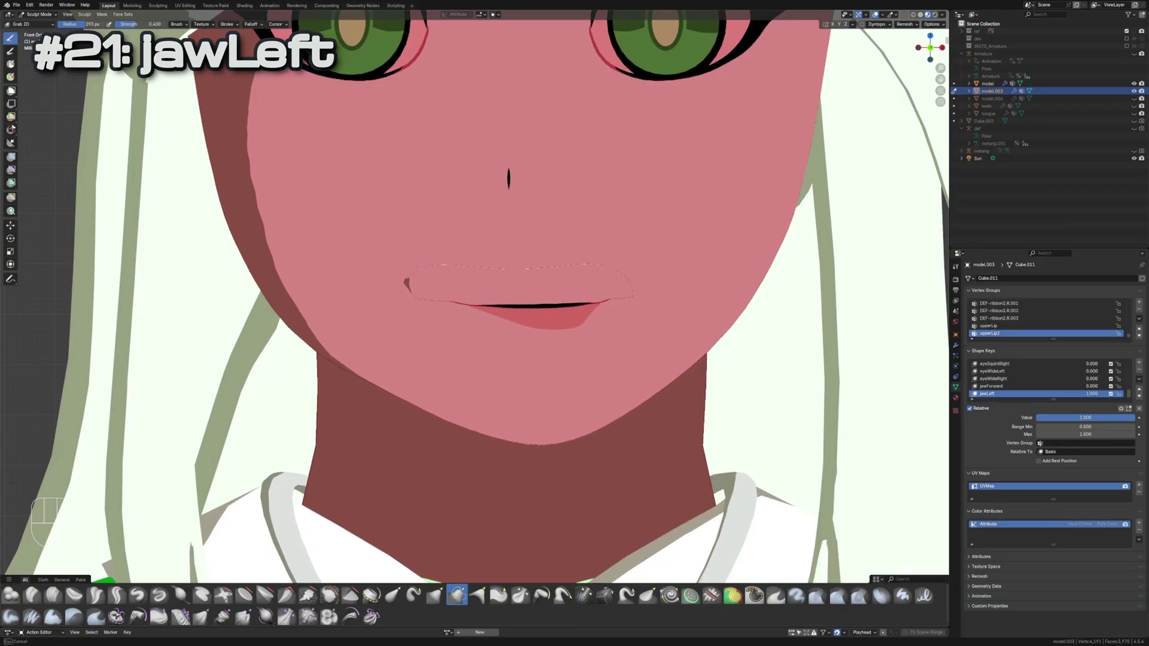
pyautogui.scroll(-4, 593, 368)
pyautogui.press('Tab')
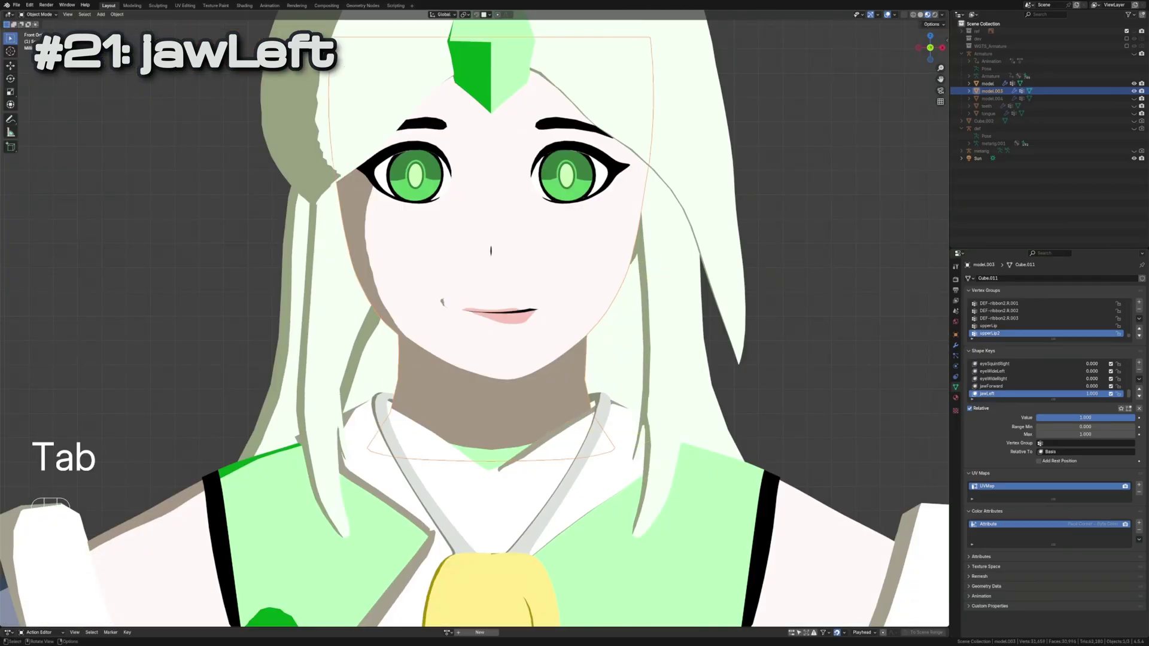
pyautogui.scroll(2, 521, 314)
pyautogui.scroll(-4, 521, 314)
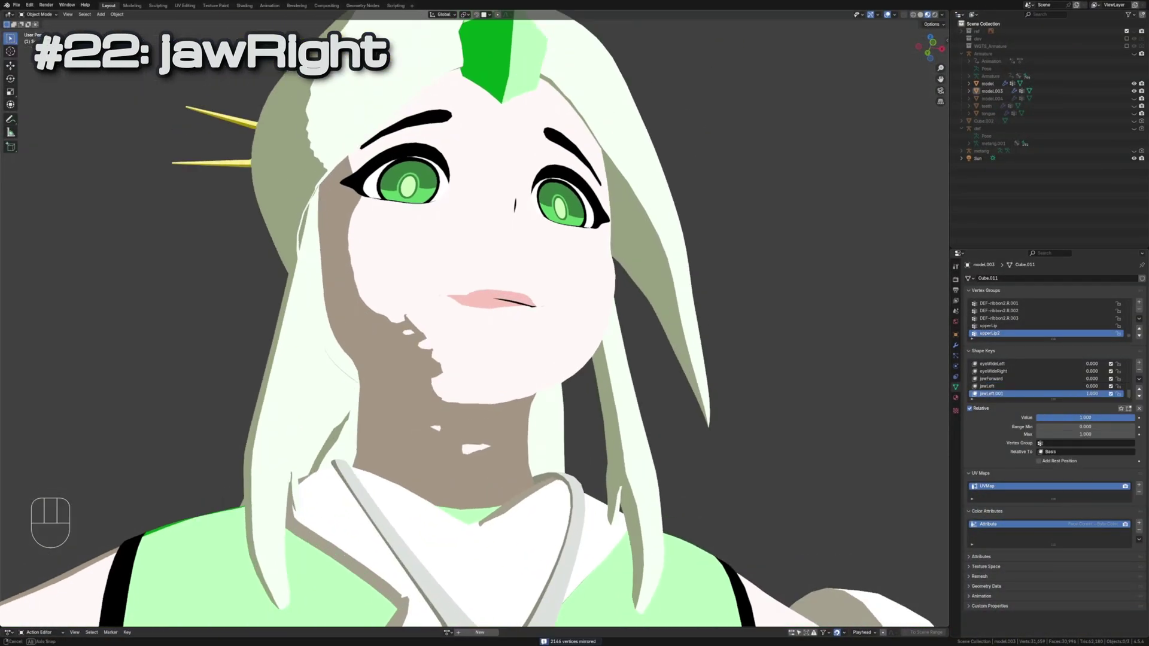
pyautogui.scroll(-2, 521, 314)
pyautogui.moveTo(521, 314); pyautogui.dragTo(521, 404, button='middle')
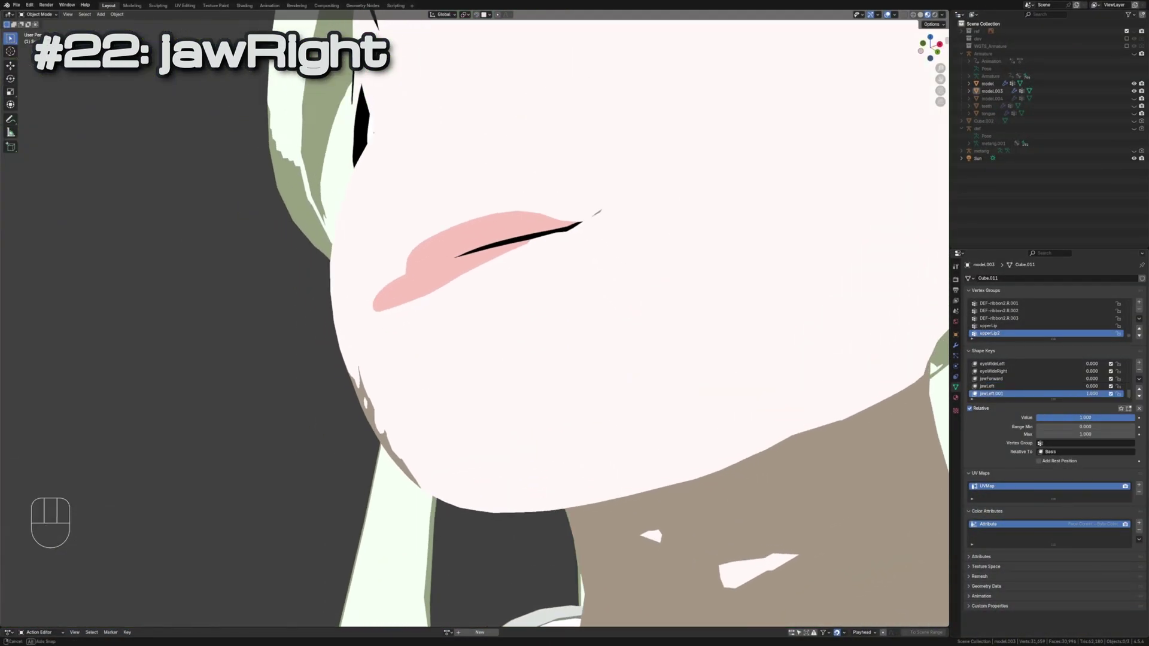
pyautogui.scroll(4, 520, 315)
pyautogui.scroll(-5, 521, 315)
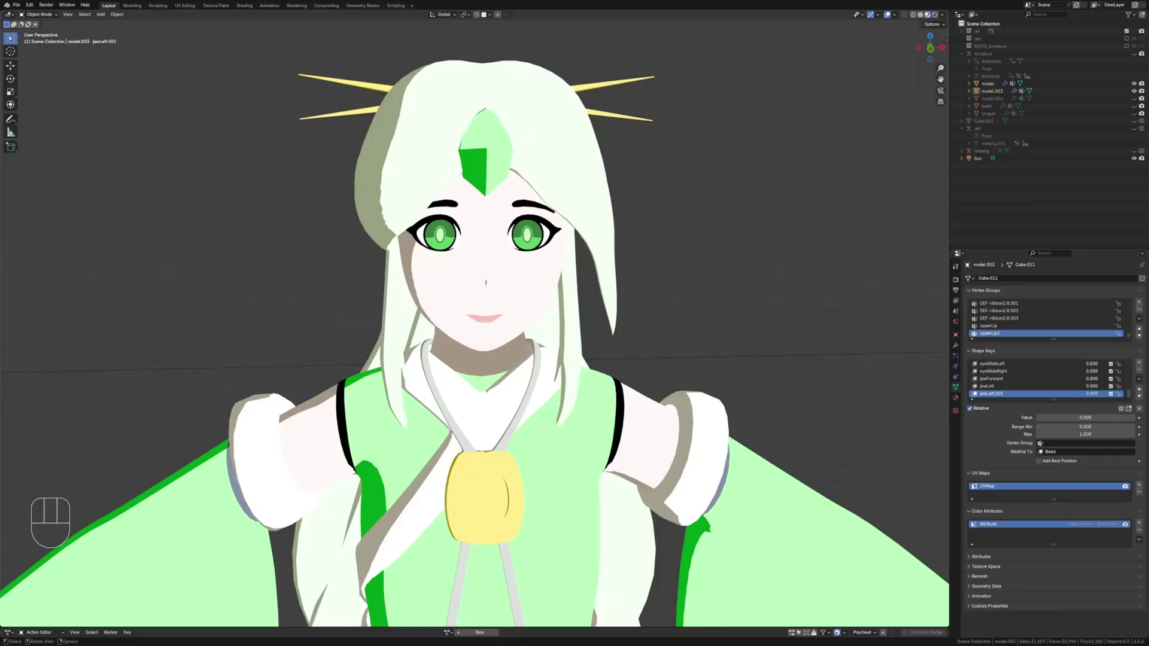
pyautogui.press('Tab')
pyautogui.scroll(4, 485, 315)
# Hide the linked mouth pieces and surrounding parts to isolate the face in front view
pyautogui.press('l')
pyautogui.press('l')
pyautogui.press('h')
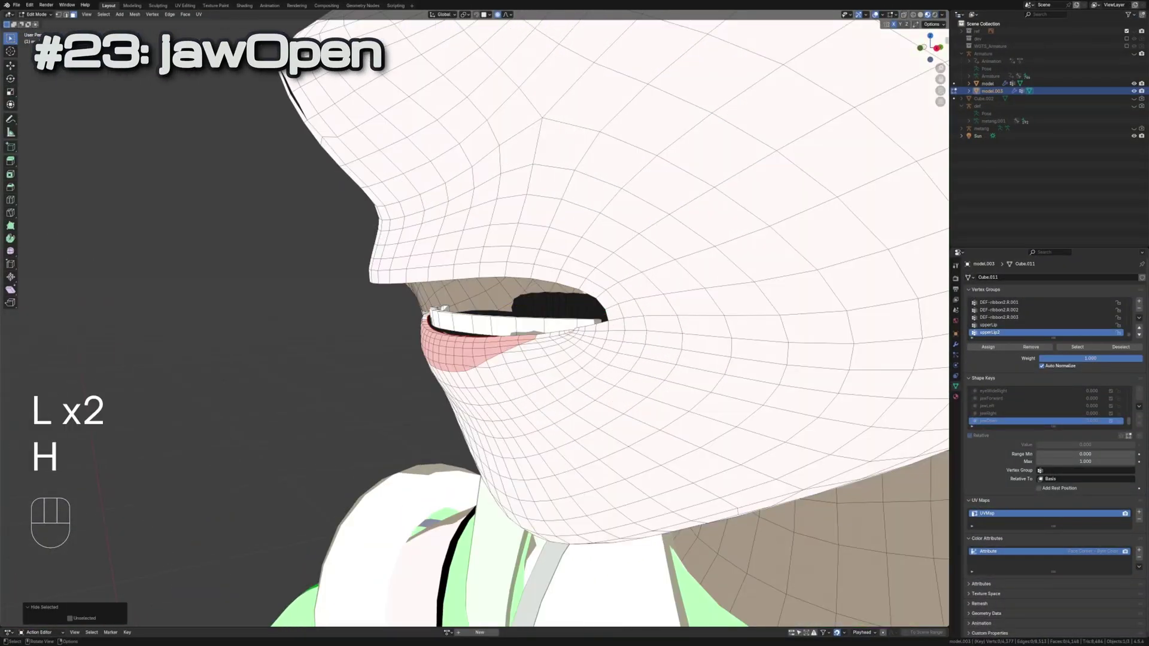
pyautogui.scroll(3, 485, 314)
pyautogui.press('g')
pyautogui.hotkey('ctrl', 'z')
pyautogui.scroll(-4, 484, 314)
pyautogui.press('KP_1')
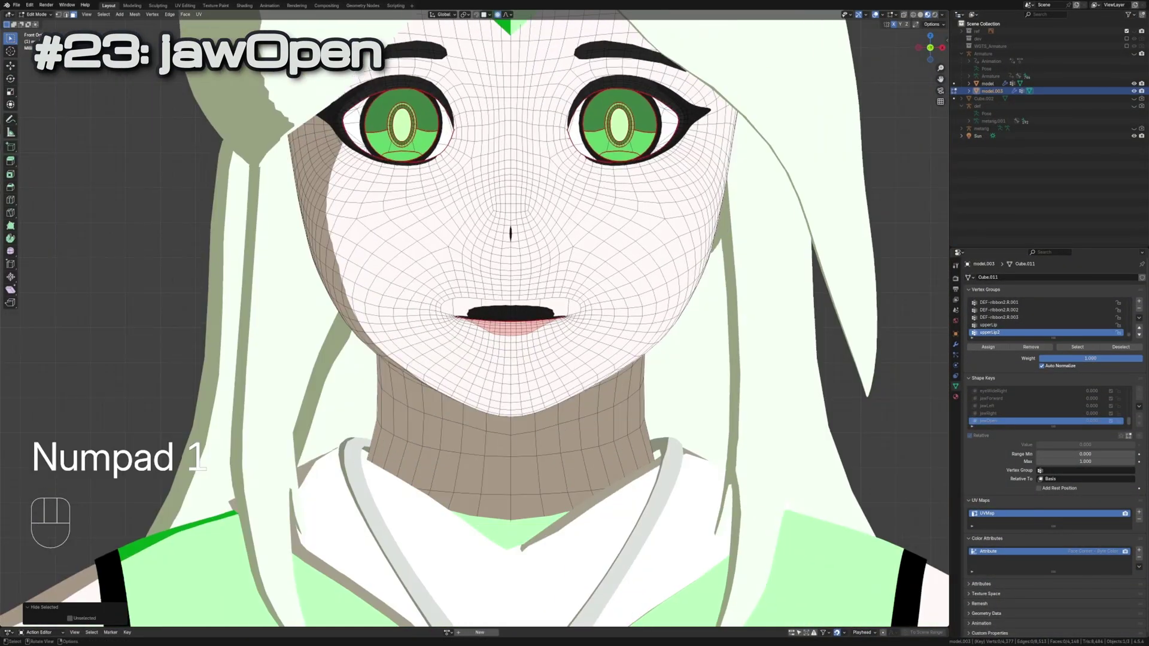
pyautogui.press('ctrl+KP_Add')
pyautogui.press('ctrl+KP_Add')
pyautogui.press('ctrl+KP_Add')
pyautogui.press('h')
pyautogui.press('KP_1')
# Sculpt the mouth wide open with the Grab brush, undoing misshapen strokes
pyautogui.hotkey('ctrl', 'Tab')
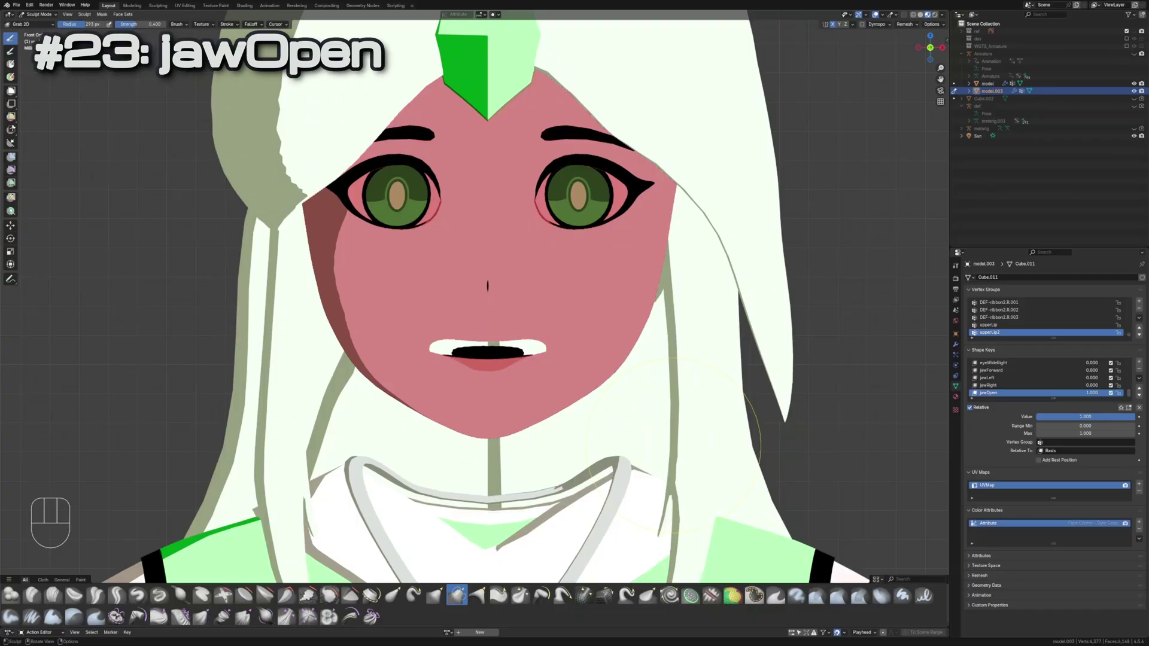
pyautogui.hotkey('ctrl', 'z')
pyautogui.scroll(3, 529, 368)
pyautogui.scroll(3, 507, 360)
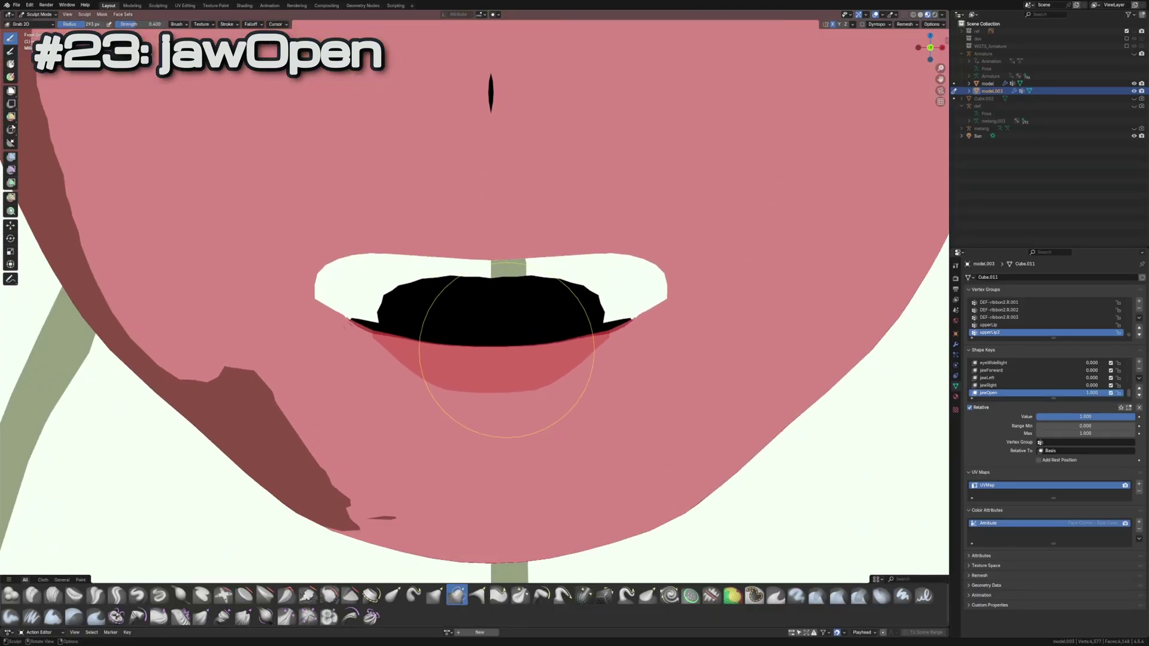
pyautogui.scroll(-4, 521, 367)
pyautogui.scroll(1, 539, 386)
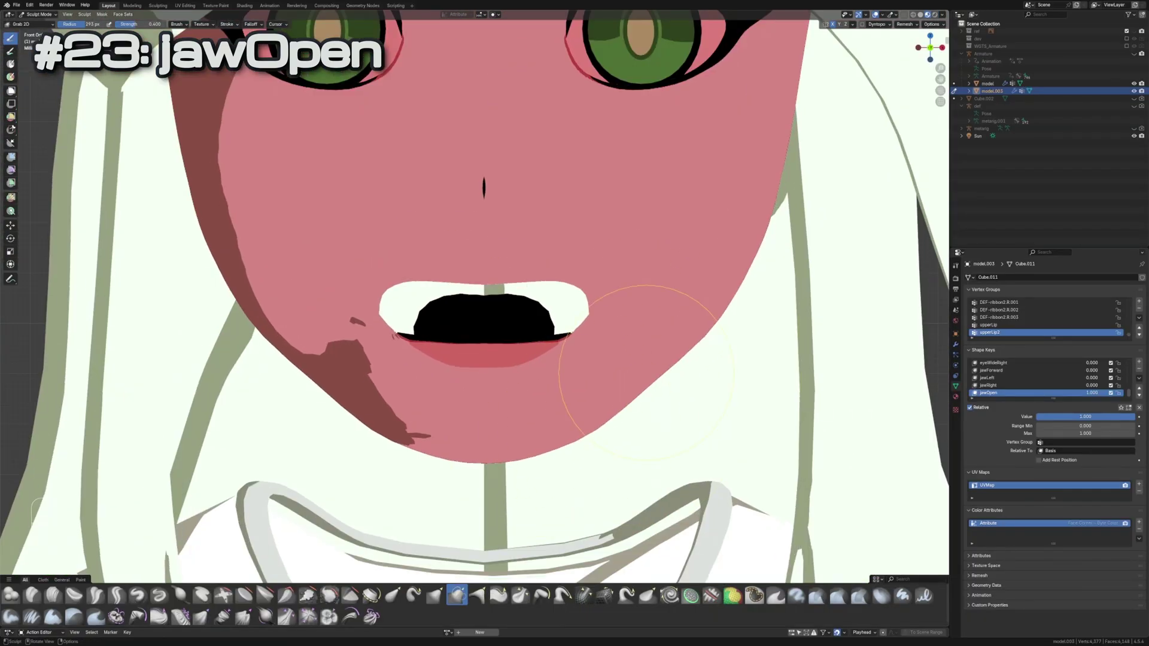
pyautogui.scroll(3, 628, 359)
pyautogui.scroll(2, 628, 360)
pyautogui.hotkey('ctrl', 'z')
pyautogui.scroll(-5, 596, 328)
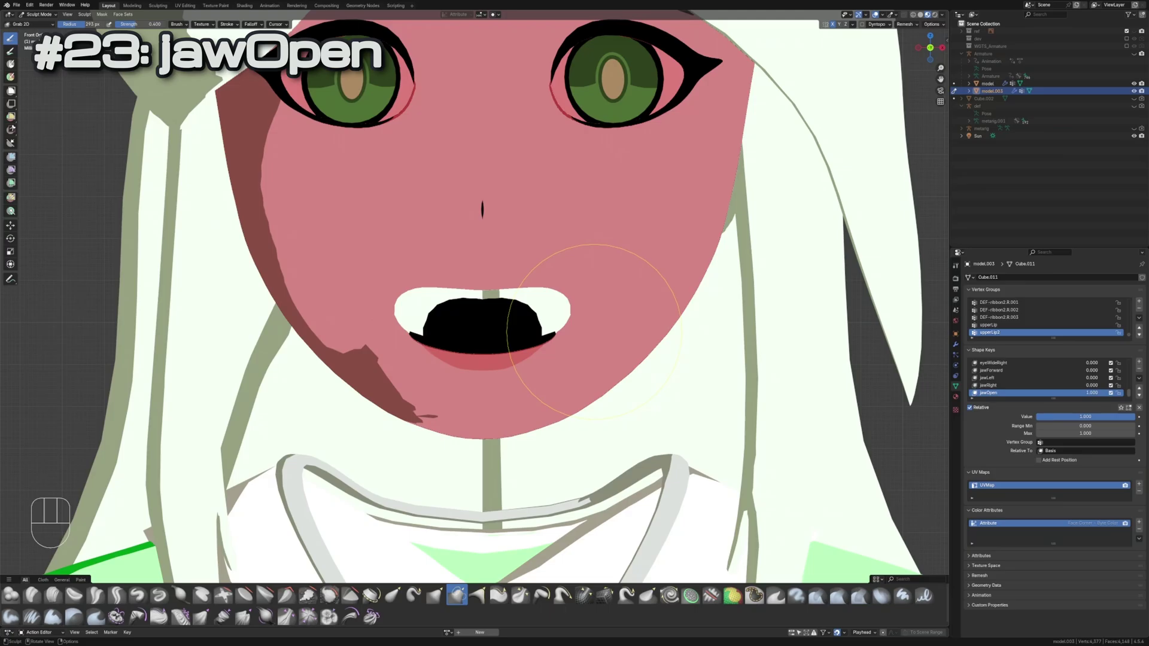
pyautogui.hotkey('ctrl', 'Tab')
pyautogui.moveTo(539, 359)
pyautogui.mouseDown(button='middle')
pyautogui.moveTo(539, 225)
pyautogui.moveTo(538, 404)
pyautogui.moveTo(538, 315)
pyautogui.mouseUp(button='middle')
pyautogui.press('l')
pyautogui.press('l')
pyautogui.press('l')
pyautogui.press('h')
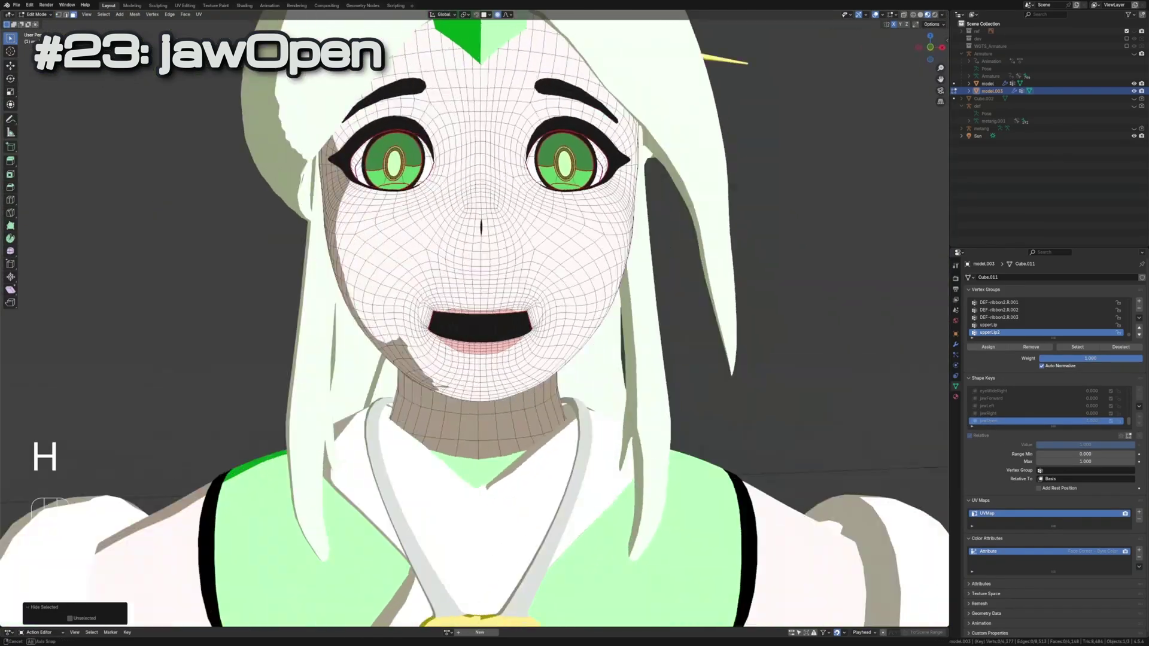
pyautogui.hotkey('ctrl', 'Tab')
pyautogui.scroll(4, 539, 315)
pyautogui.keyDown('shift'); pyautogui.moveTo(682, 296); pyautogui.dragTo(700, 288); pyautogui.keyUp('shift')
pyautogui.hotkey('ctrl', 'z')
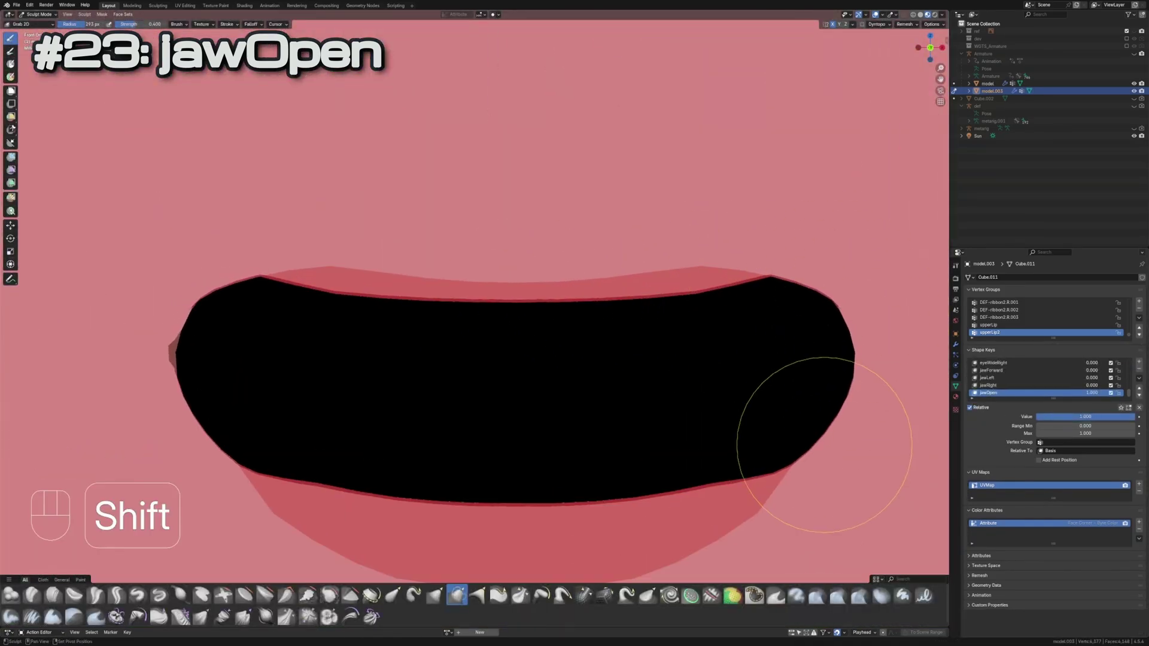
pyautogui.scroll(-3, 822, 445)
pyautogui.scroll(-2, 718, 341)
pyautogui.scroll(-3, 539, 359)
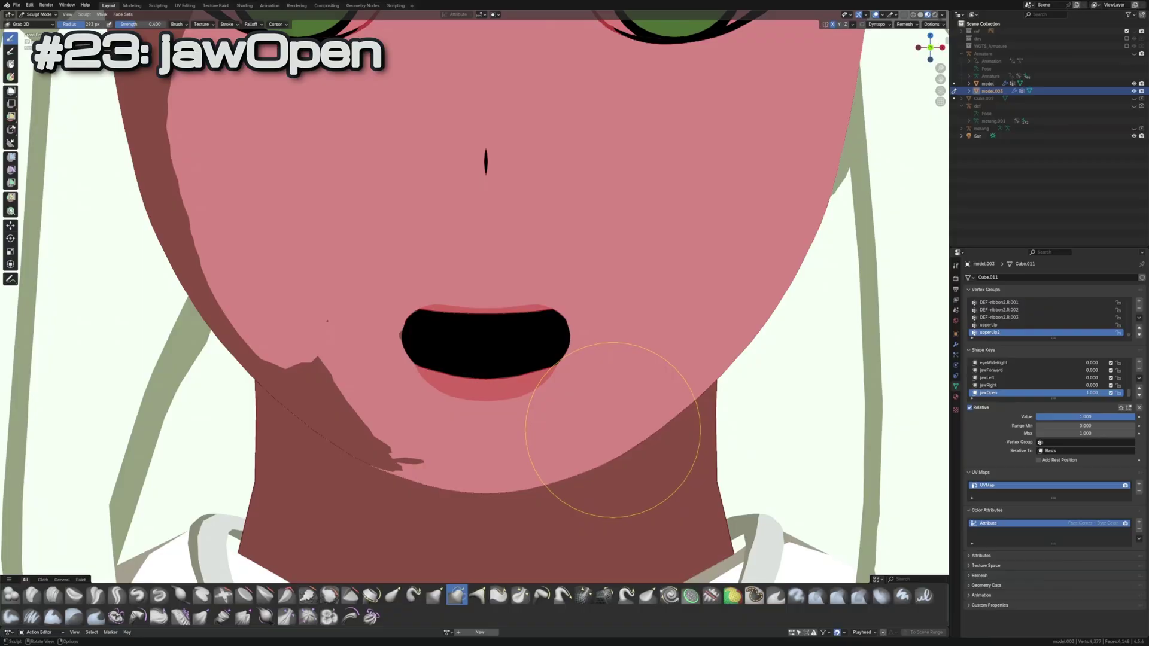
# Lower the teeth pieces along Z to match the open jaw
pyautogui.hotkey('ctrl', 'Tab')
pyautogui.press('l')
pyautogui.press('g')
pyautogui.press('z')
pyautogui.click(476, 359)
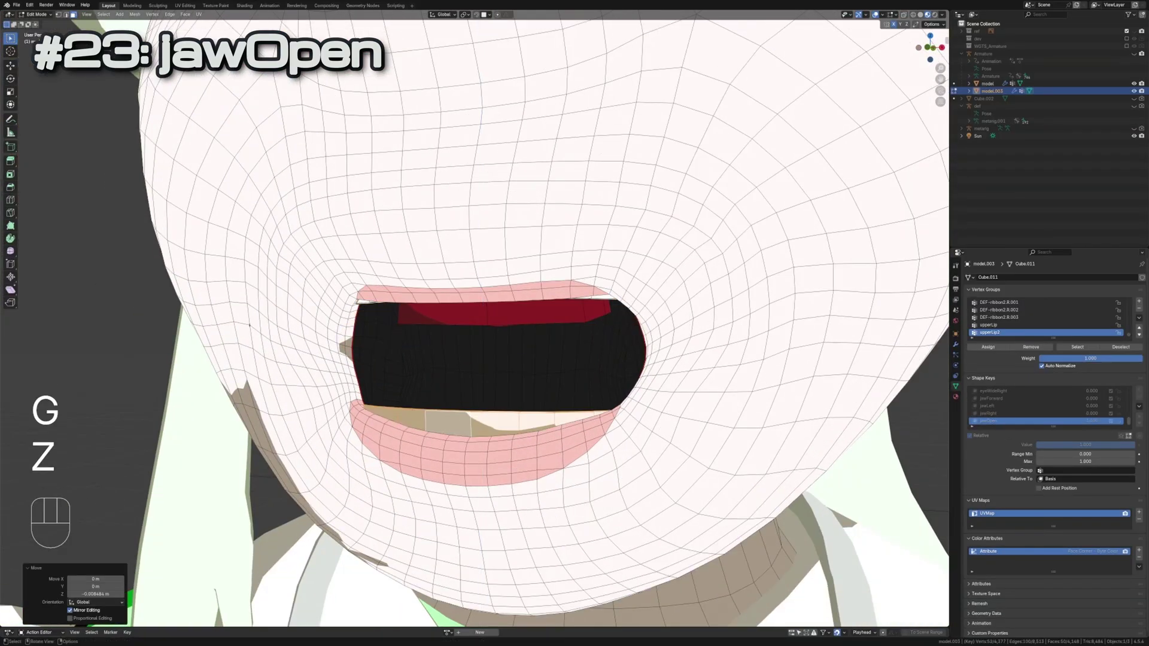
pyautogui.moveTo(539, 314); pyautogui.dragTo(539, 270, button='middle')
pyautogui.press('l')
pyautogui.press('g')
pyautogui.press('z')
# Adjust the upper teeth position and X-axis rotation inside the open mouth, then leave Edit Mode
pyautogui.moveTo(538, 315); pyautogui.dragTo(539, 225, button='middle')
pyautogui.press('g')
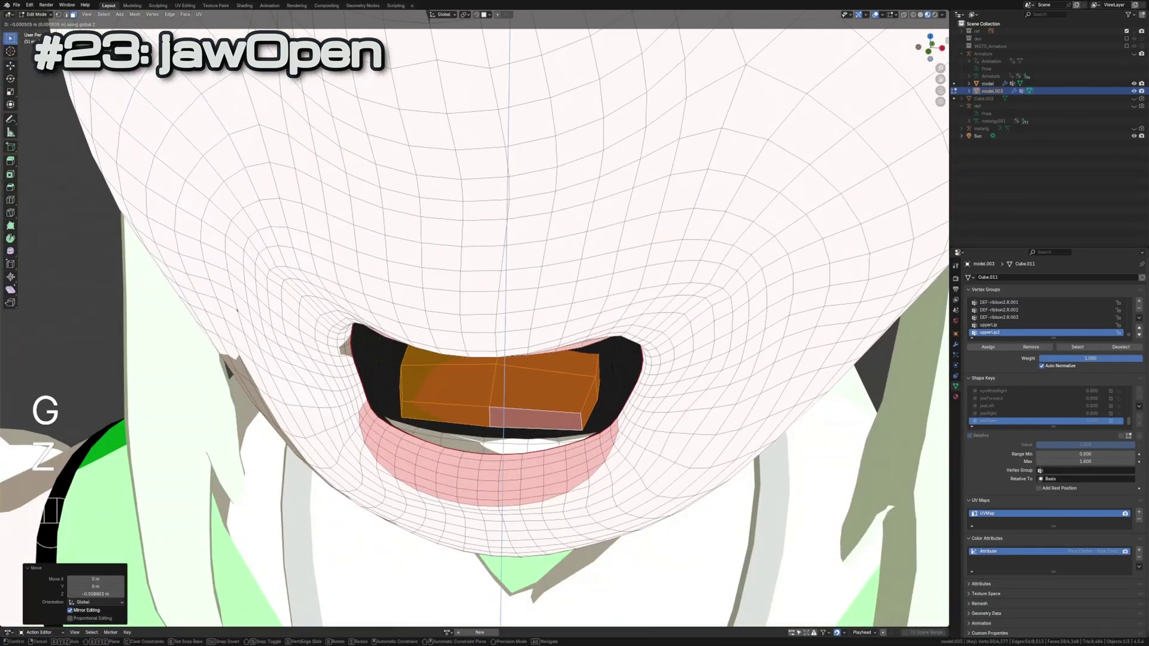
pyautogui.press('l')
pyautogui.hotkey('ctrl', 'z')
pyautogui.moveTo(539, 269); pyautogui.dragTo(583, 359, button='middle')
pyautogui.press('l')
pyautogui.press('l')
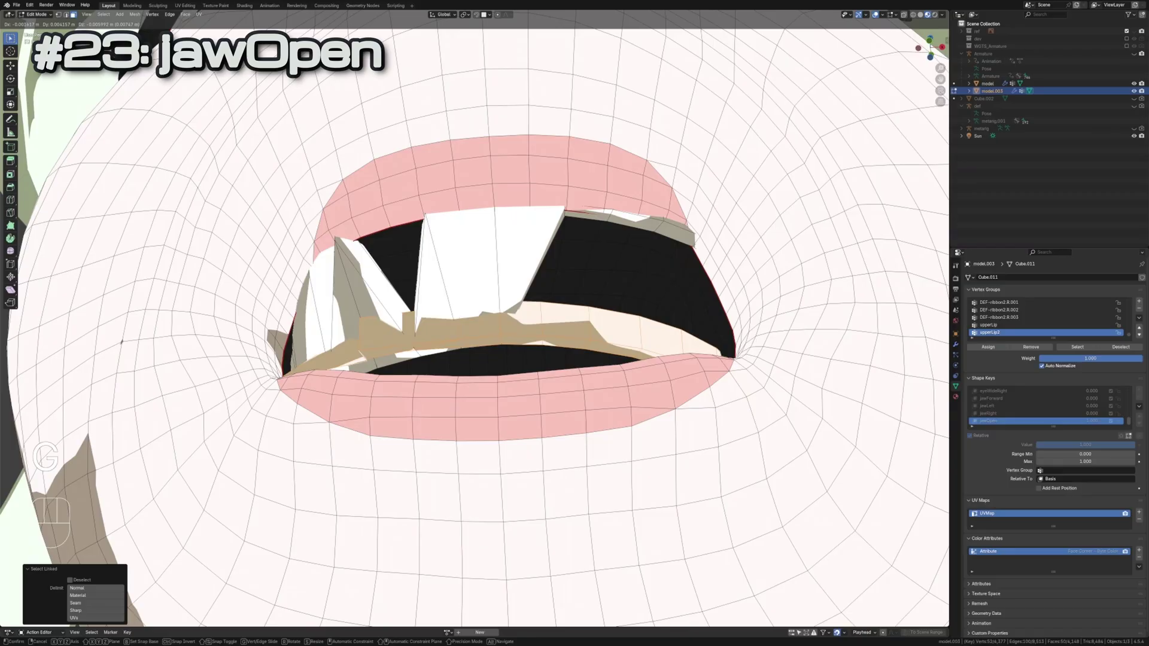
pyautogui.moveTo(539, 315); pyautogui.dragTo(539, 225, button='middle')
pyautogui.hotkey('ctrl', 'z')
pyautogui.moveTo(539, 270); pyautogui.dragTo(538, 359, button='middle')
pyautogui.moveTo(539, 315); pyautogui.dragTo(539, 225, button='middle')
pyautogui.press('l')
pyautogui.press('x')
pyautogui.hotkey('ctrl', 'z')
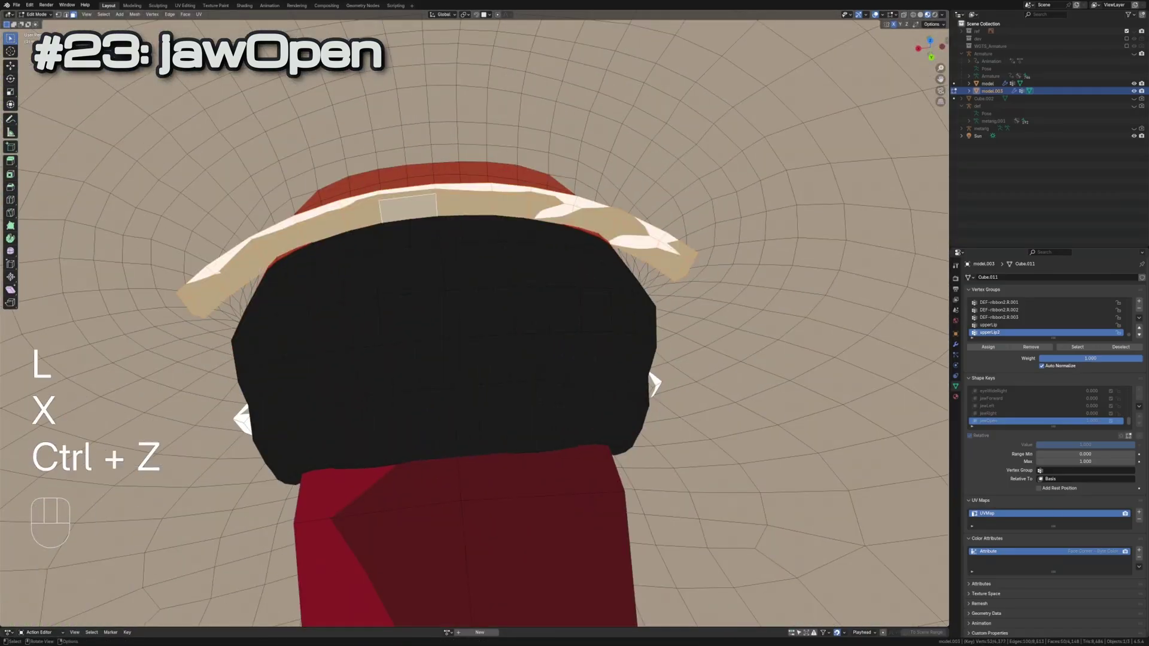
pyautogui.moveTo(539, 314); pyautogui.dragTo(539, 224, button='middle')
pyautogui.moveTo(538, 269); pyautogui.dragTo(449, 359, button='middle')
pyautogui.moveTo(538, 315); pyautogui.dragTo(538, 225, button='middle')
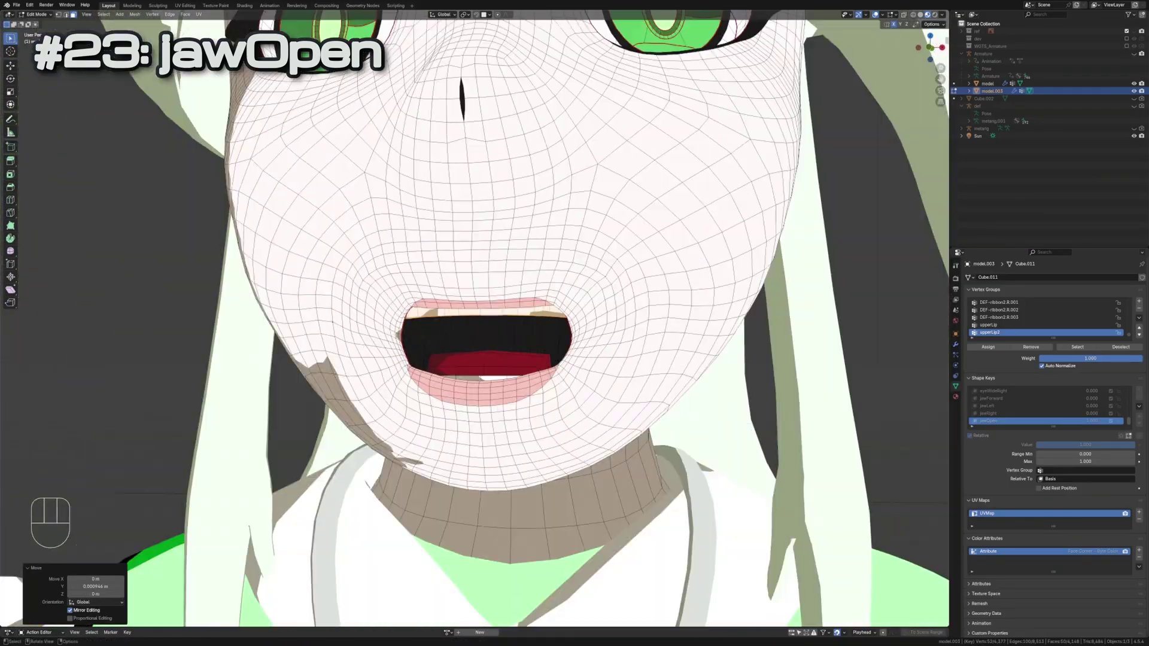
pyautogui.moveTo(539, 270); pyautogui.dragTo(539, 359, button='middle')
pyautogui.press('r')
pyautogui.press('x')
pyautogui.press('g')
pyautogui.press('z')
pyautogui.moveTo(539, 315); pyautogui.dragTo(539, 224, button='middle')
pyautogui.press('Tab')
pyautogui.scroll(-4, 476, 314)
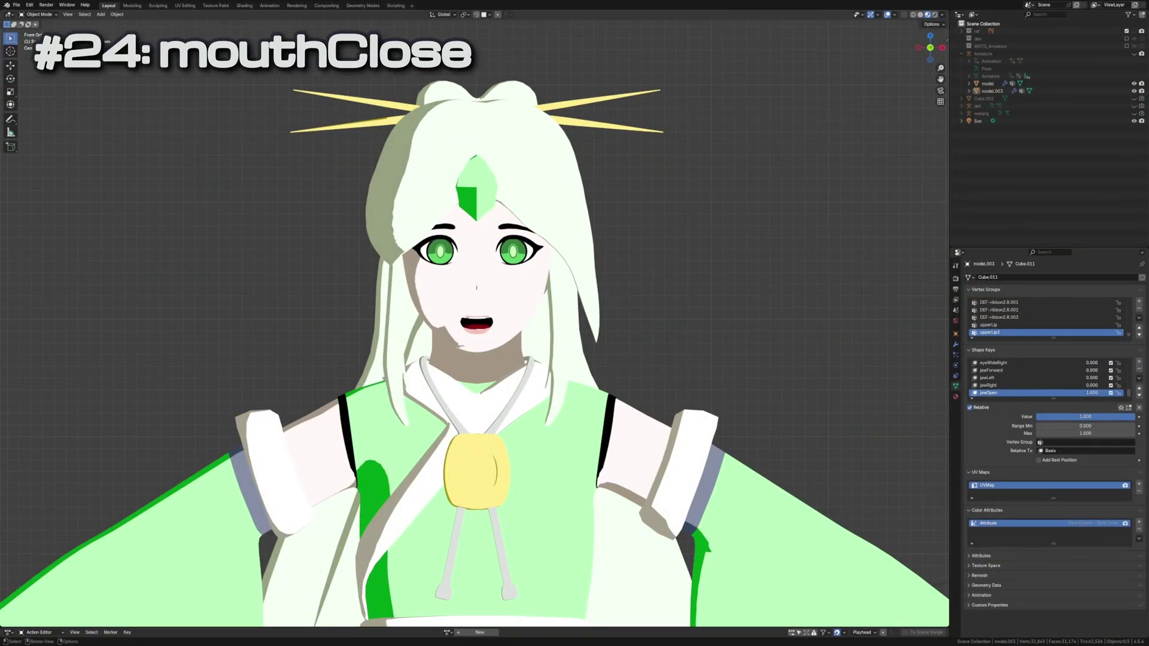
# Create a new shape from mix on model.003 as mouthClose, relative to jawOpen
pyautogui.click(502, 216)
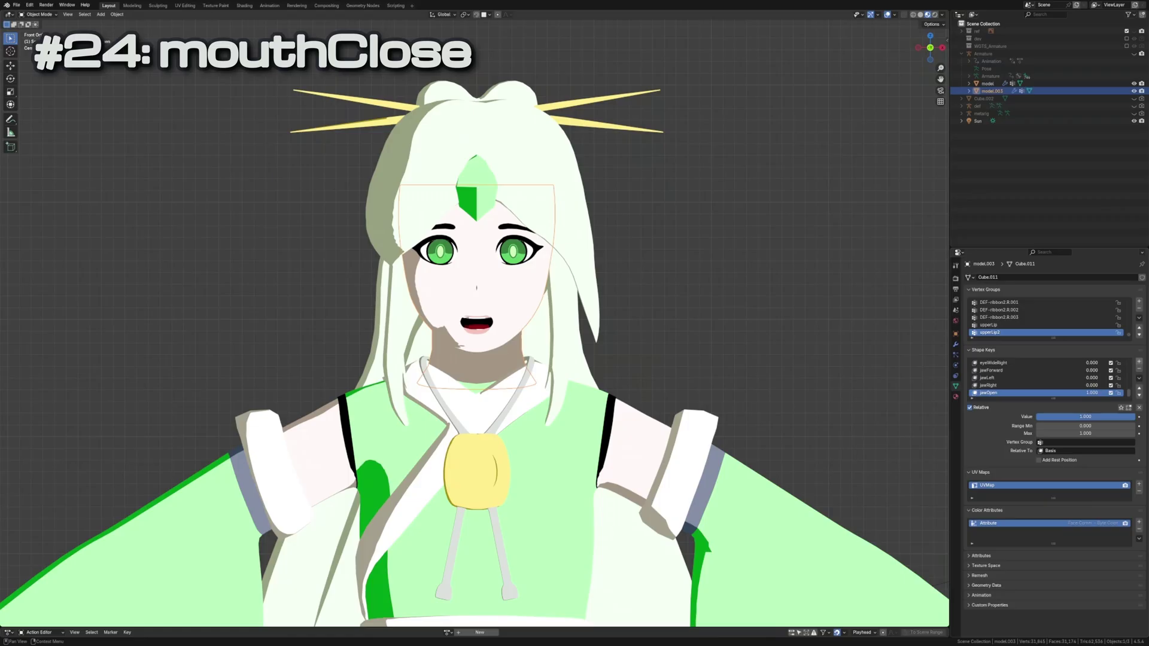
pyautogui.click(1138, 377)
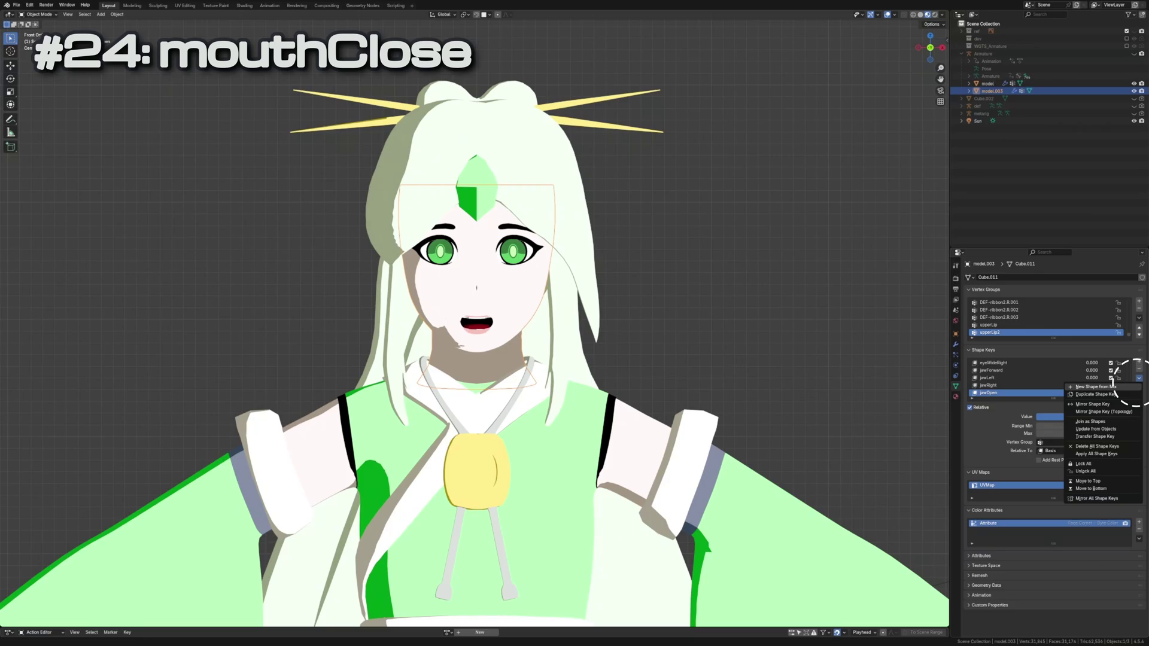
pyautogui.click(1091, 387)
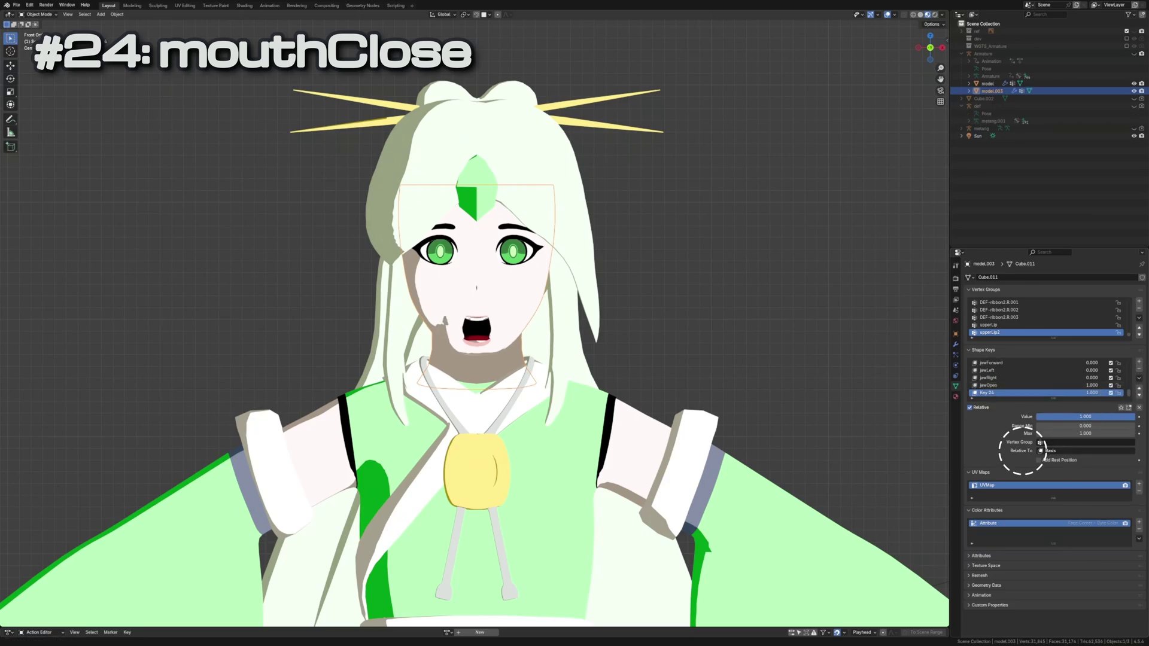
pyautogui.click(1044, 451)
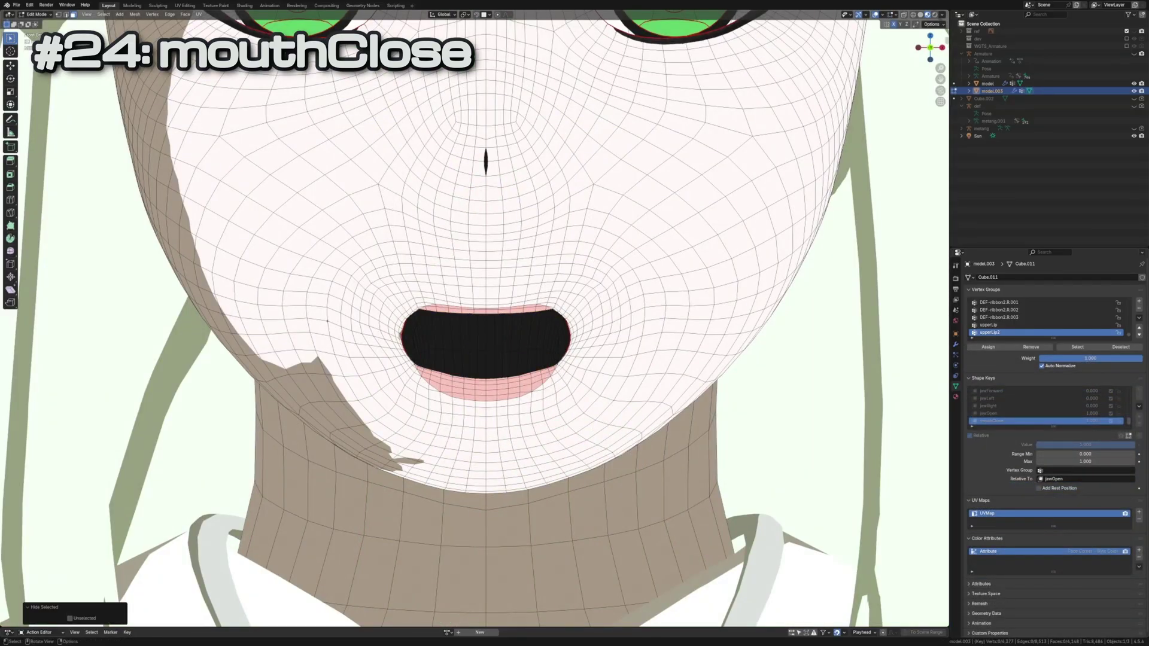
pyautogui.scroll(-3, 503, 408)
# Switch to Sculpt Mode and start scaling the mouth opening shut
pyautogui.hotkey('ctrl', 'Tab')
pyautogui.click(502, 408)
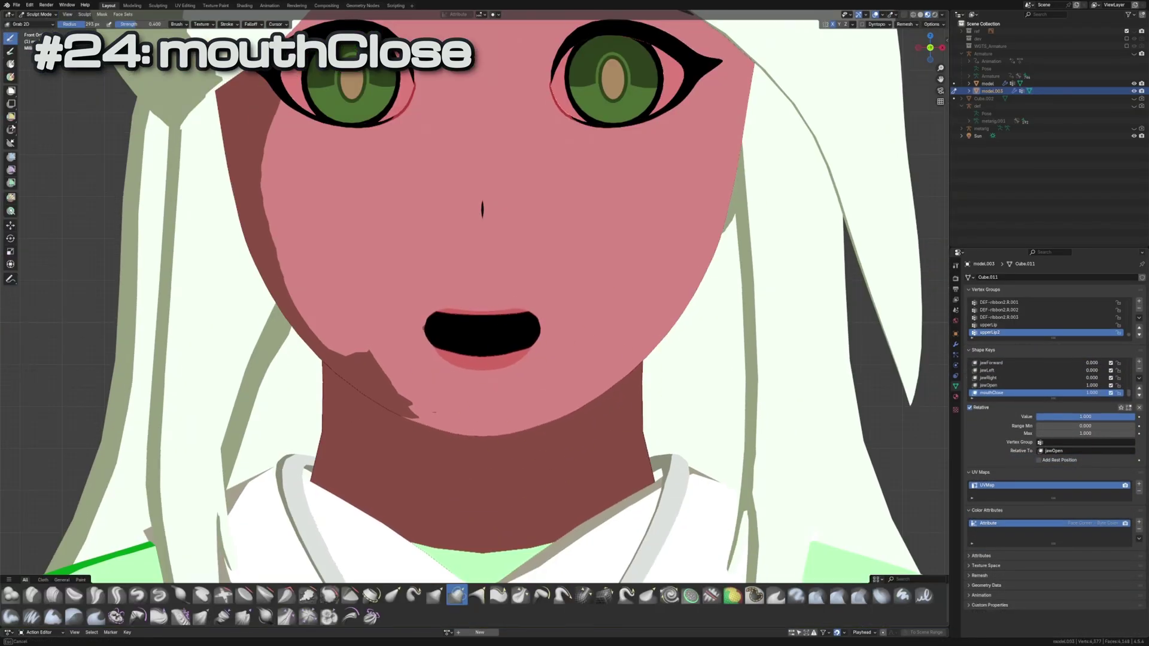
pyautogui.scroll(5, 536, 359)
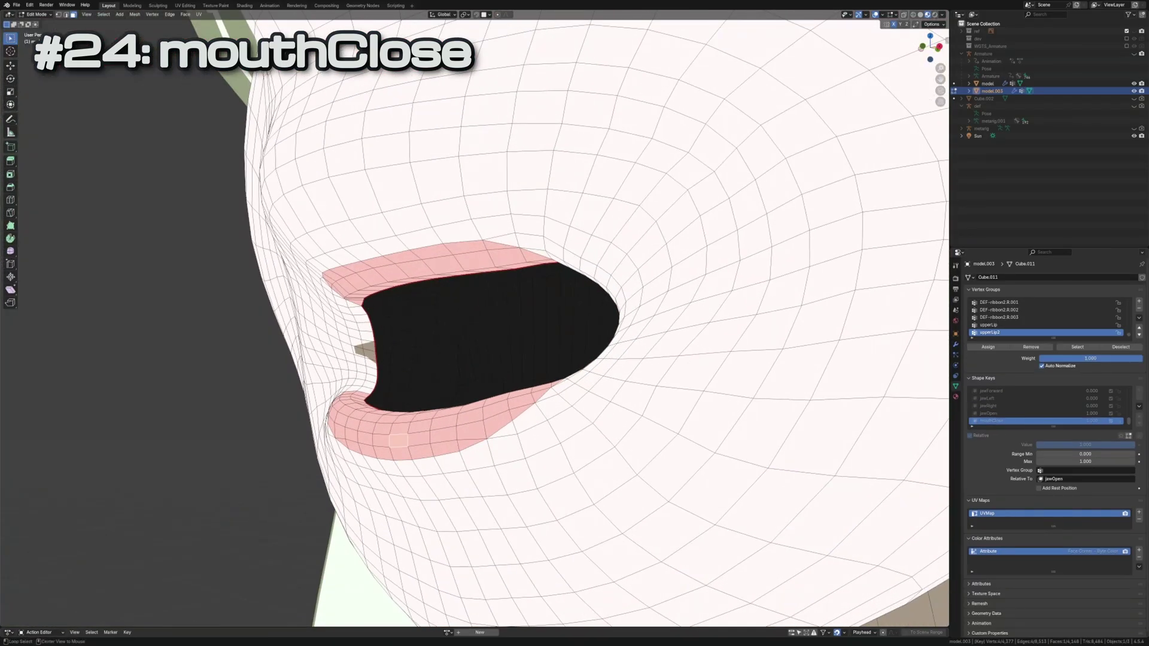
pyautogui.scroll(2, 191, 312)
pyautogui.scroll(-5, 191, 312)
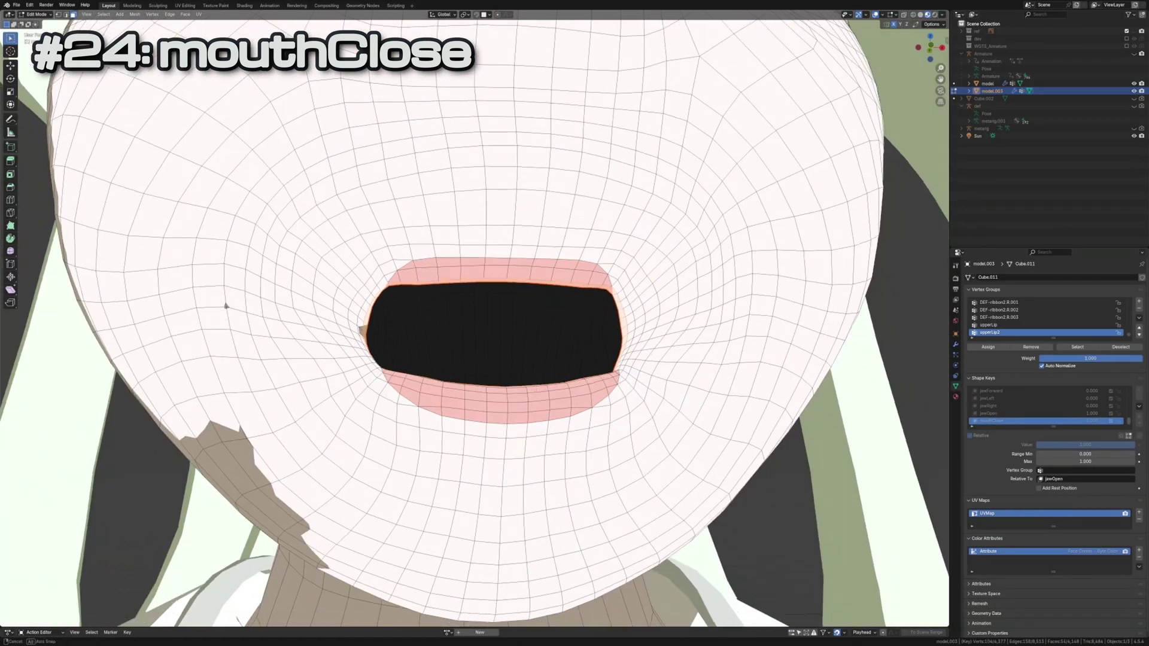
pyautogui.scroll(-1, 486, 332)
pyautogui.press('s')
# Constrain the lip scaling to the Z axis to press the mouth closed
pyautogui.press('z')
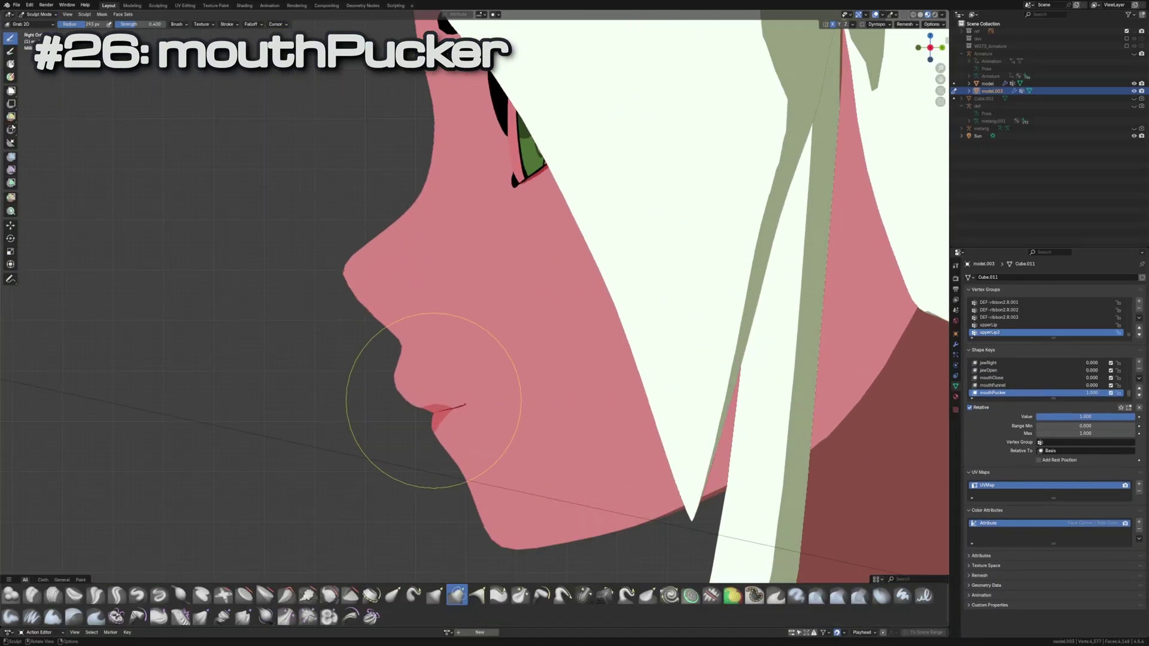
pyautogui.scroll(3, 435, 399)
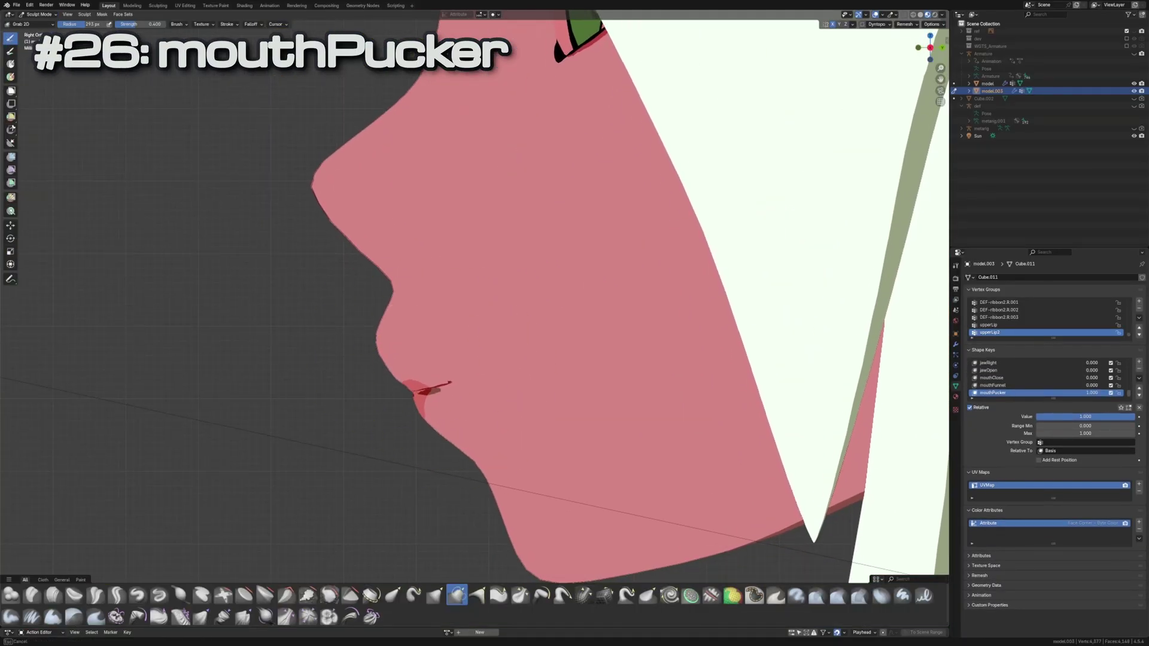
# Pull the lips forward for mouthPucker, then begin sculpting mouthSmileLeft
pyautogui.moveTo(418, 341); pyautogui.dragTo(454, 399)
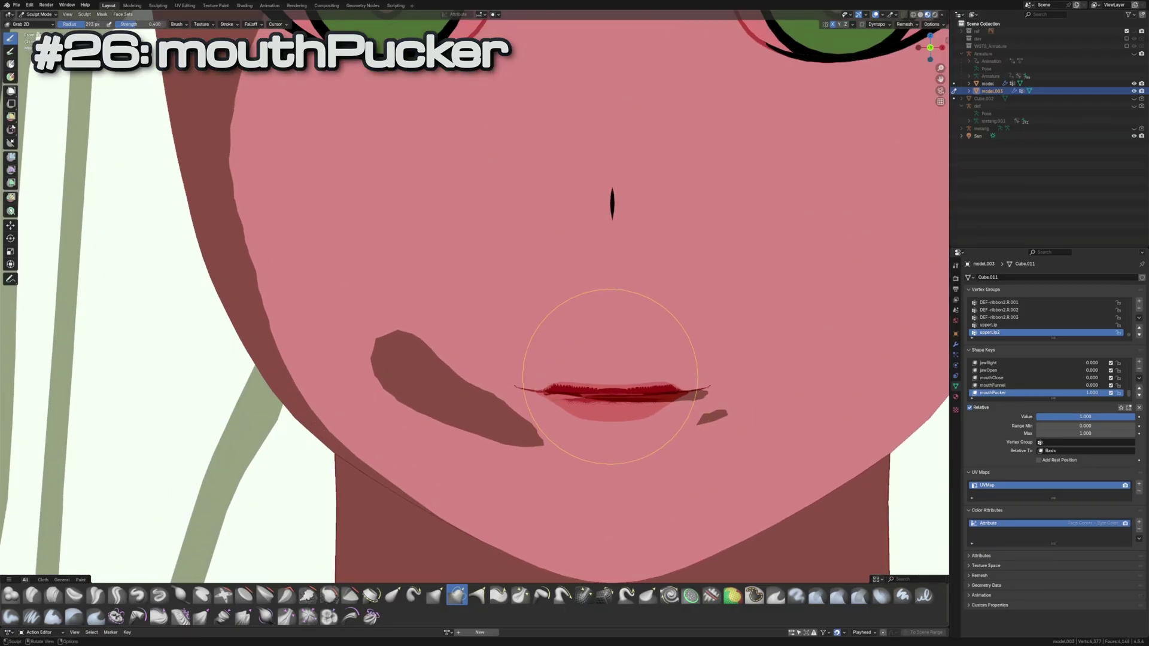
pyautogui.scroll(-6, 706, 385)
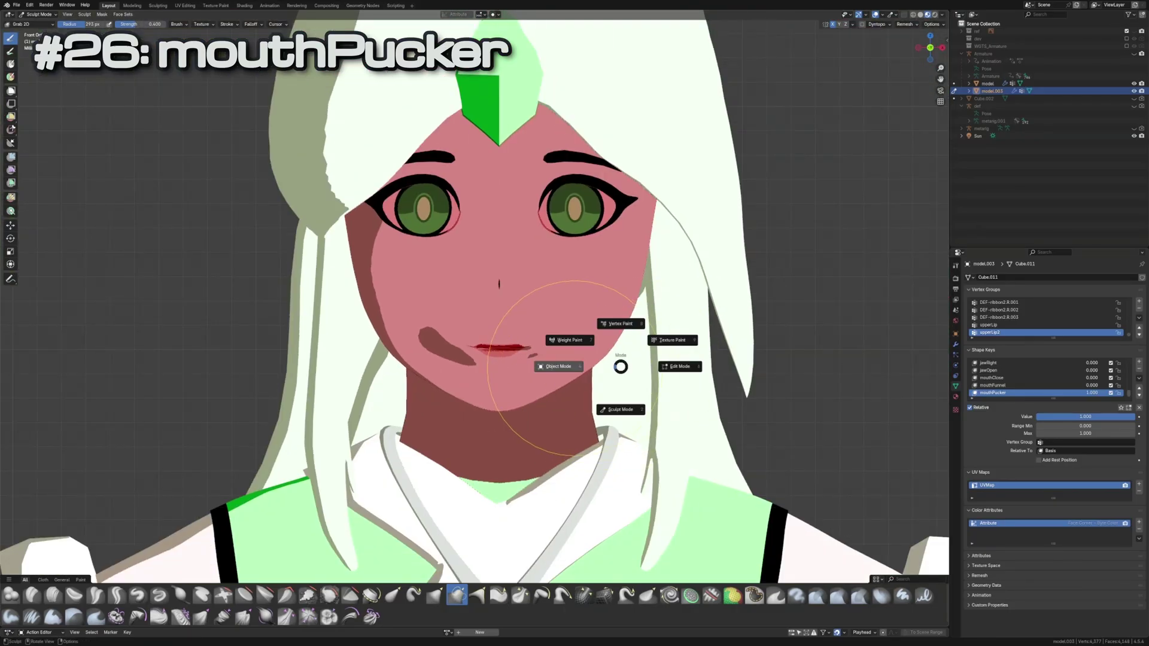
pyautogui.click(559, 367)
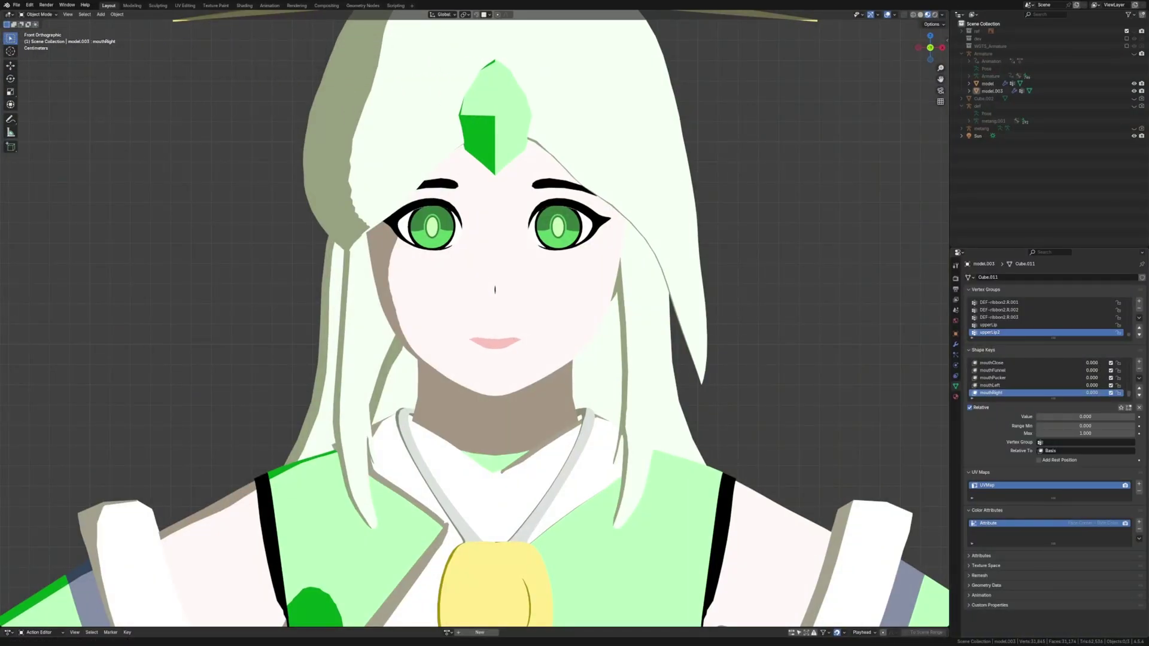
pyautogui.click(534, 406)
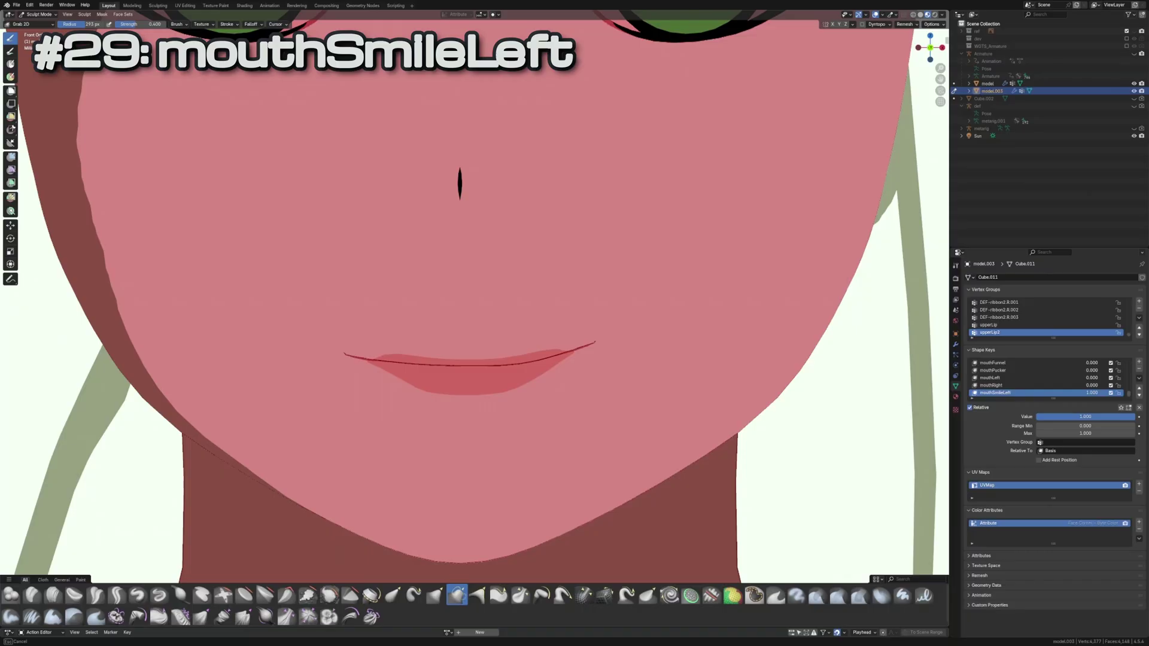
pyautogui.scroll(-5, 530, 368)
pyautogui.scroll(-2, 530, 368)
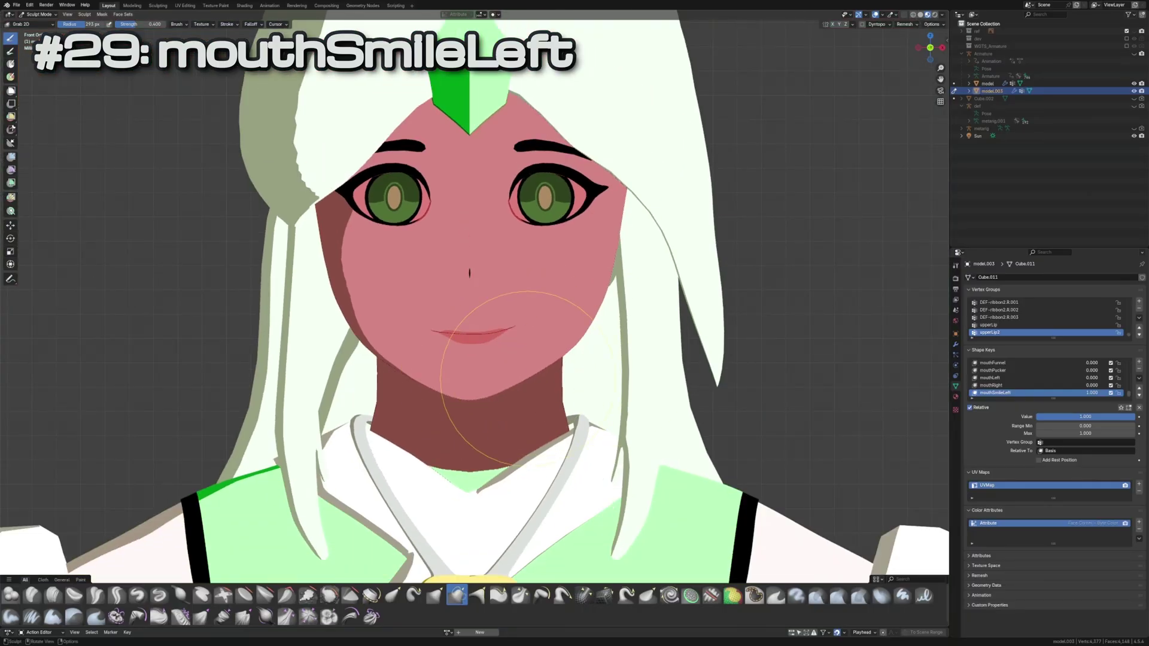
# Mirror the finished mouthSmileLeft into a right-side smile key
pyautogui.hotkey('ctrl', 'Tab')
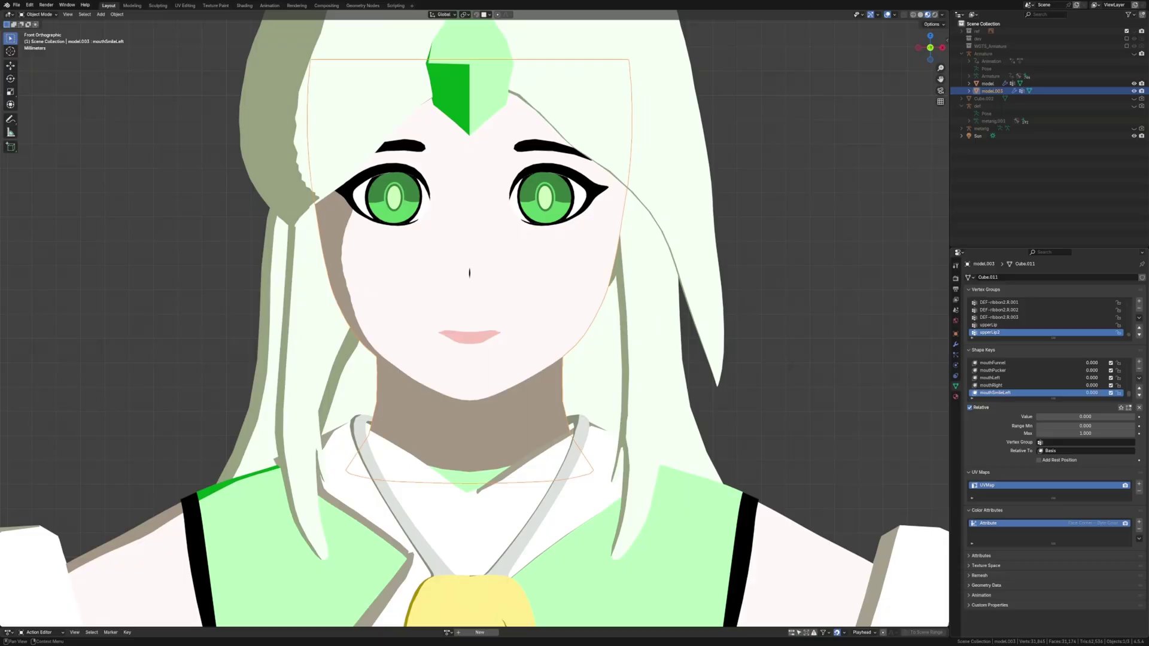
pyautogui.hotkey('ctrl', 'm')
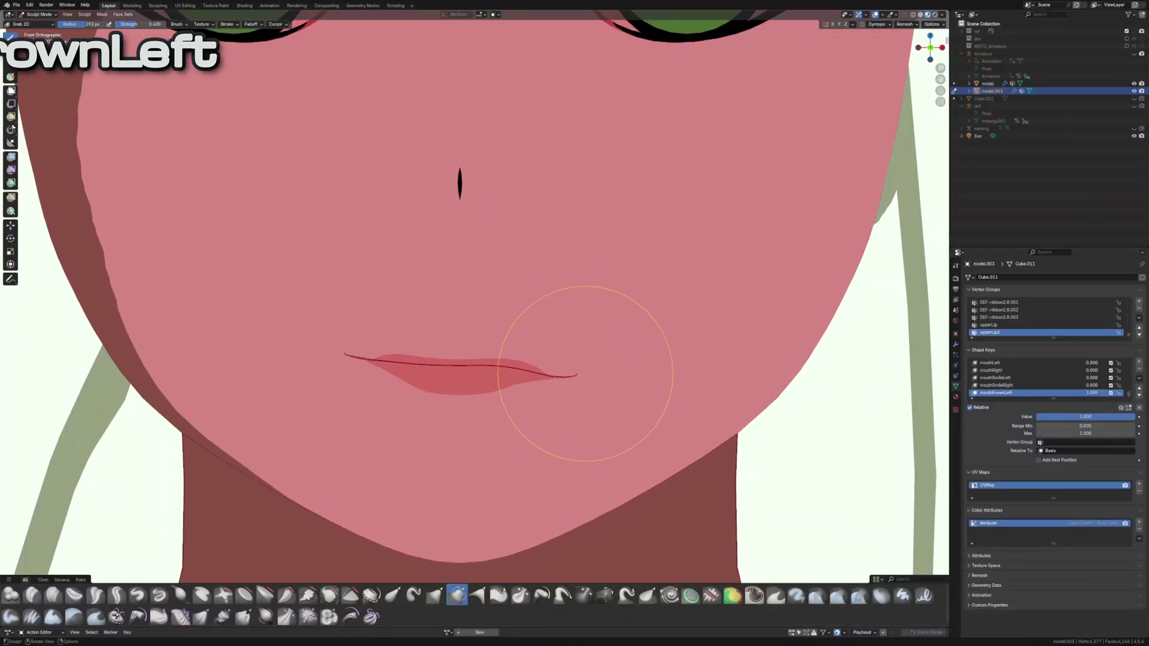
pyautogui.scroll(5, 583, 373)
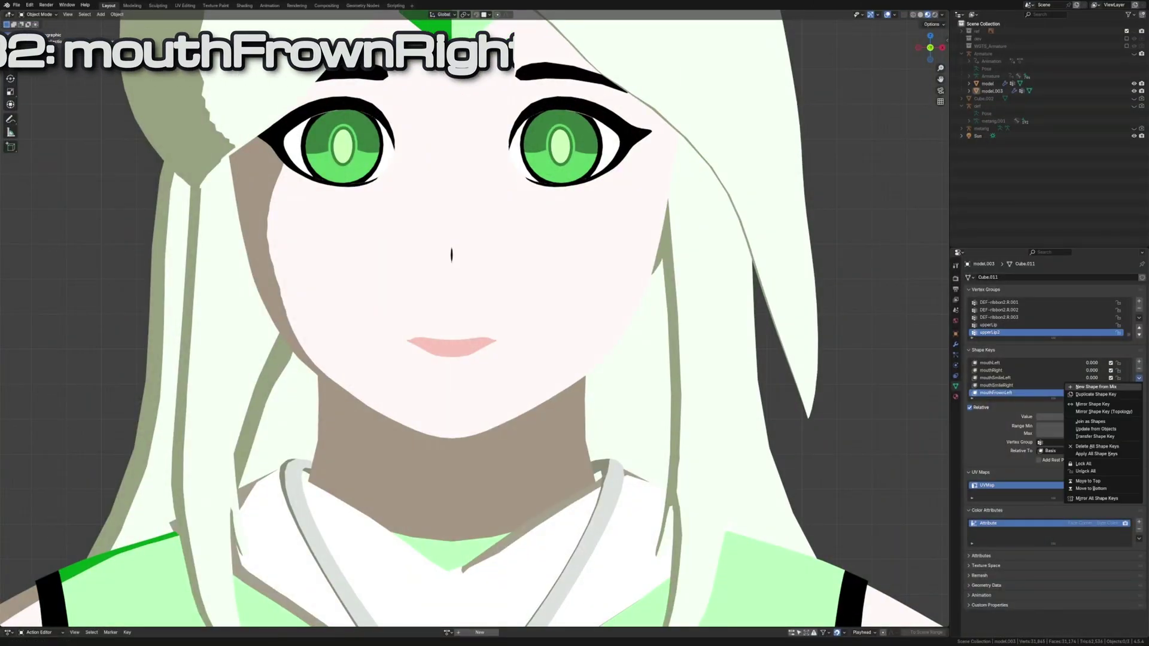
pyautogui.click(1139, 378)
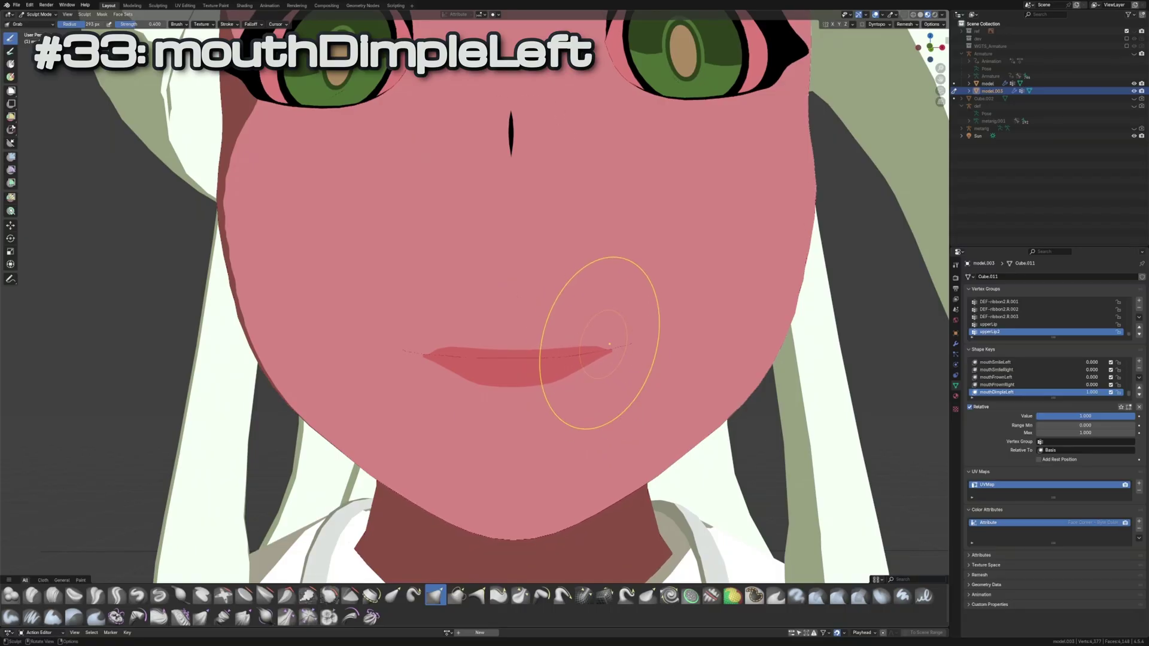
# Sculpt mouthDimpleLeft in profile and begin shaping mouthStretchLeft
pyautogui.moveTo(633, 345); pyautogui.dragTo(539, 351, button='middle')
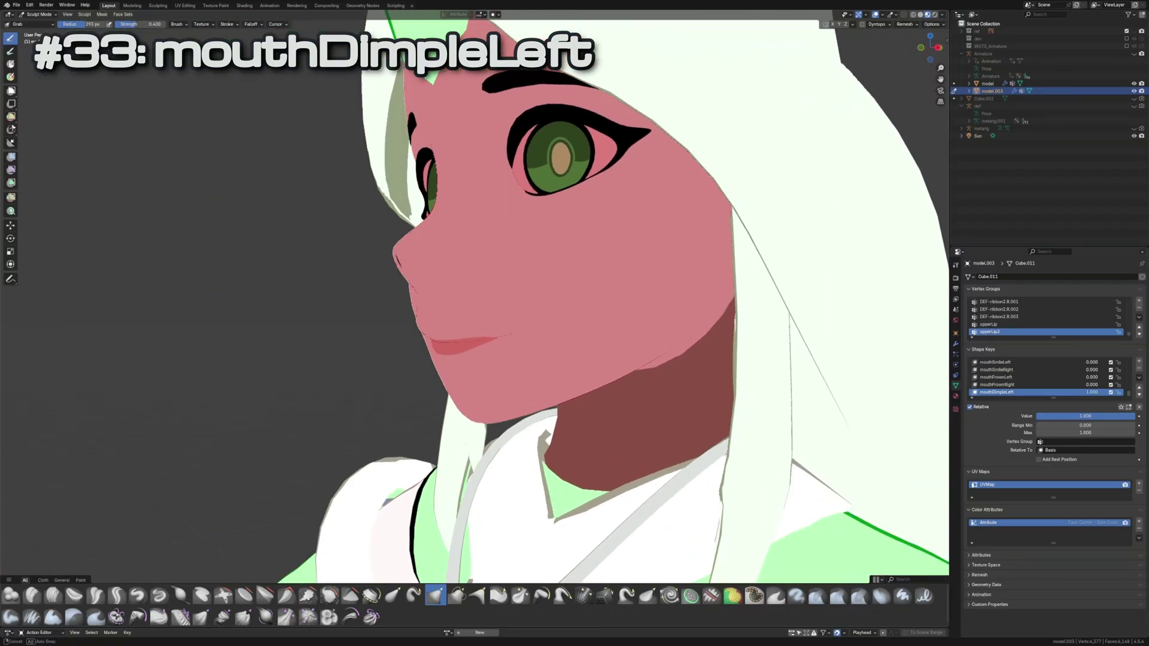
pyautogui.scroll(3, 502, 360)
pyautogui.scroll(-2, 529, 370)
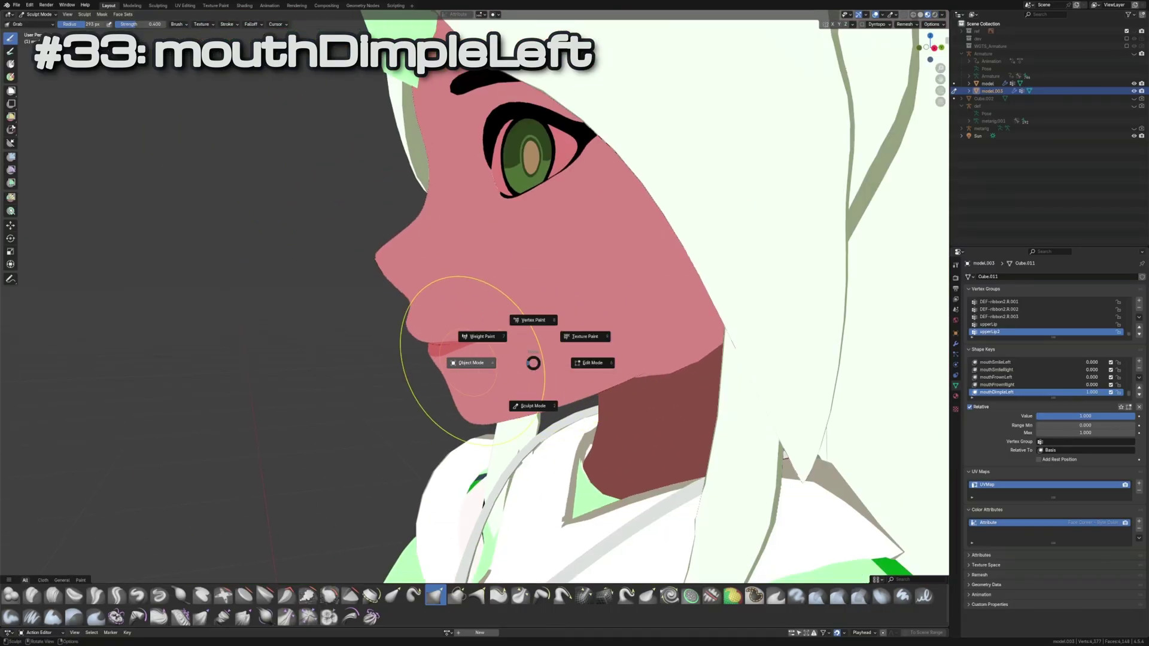
pyautogui.click(470, 363)
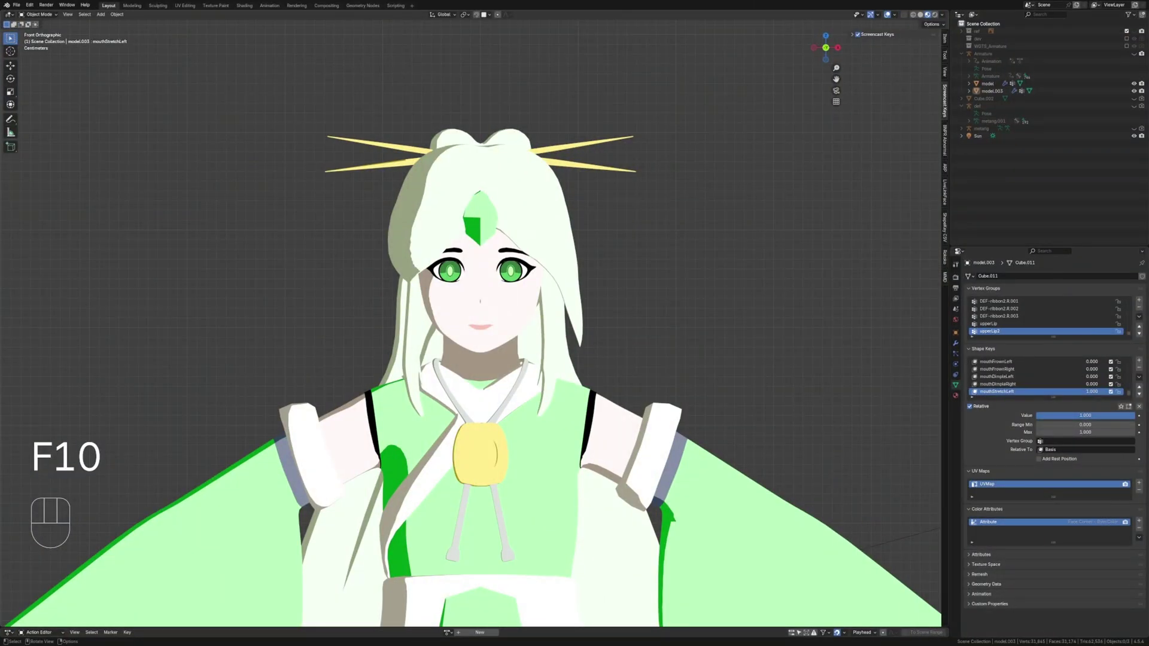
pyautogui.scroll(4, 481, 296)
pyautogui.press('Tab')
pyautogui.scroll(4, 523, 369)
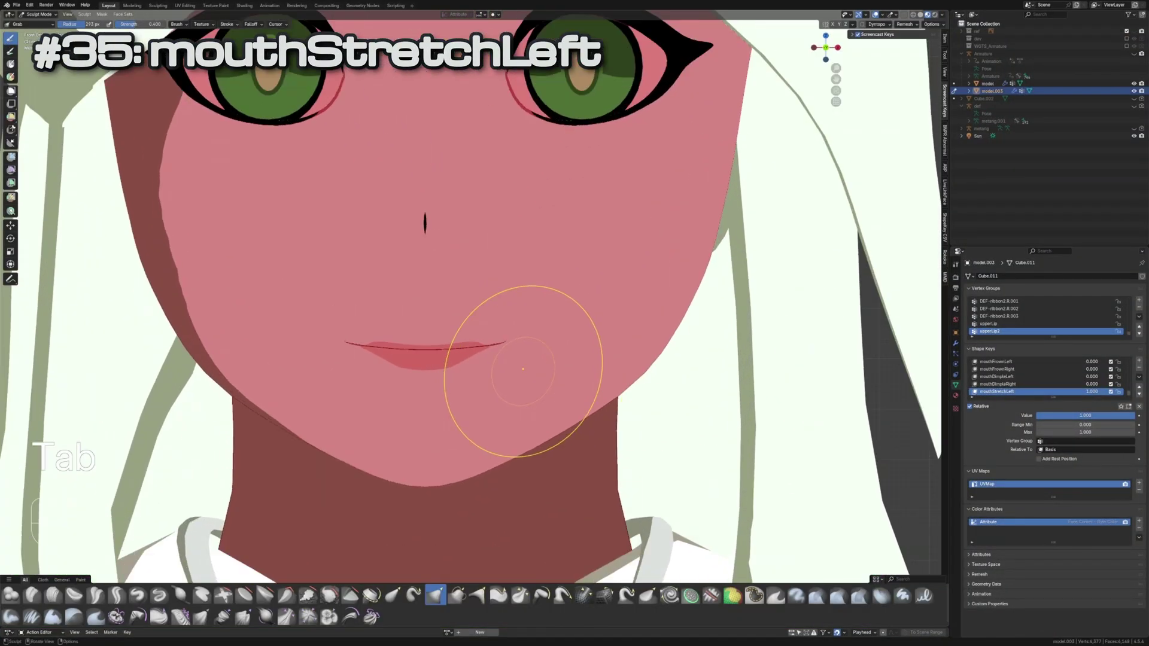
pyautogui.moveTo(524, 368); pyautogui.dragTo(404, 359, button='middle')
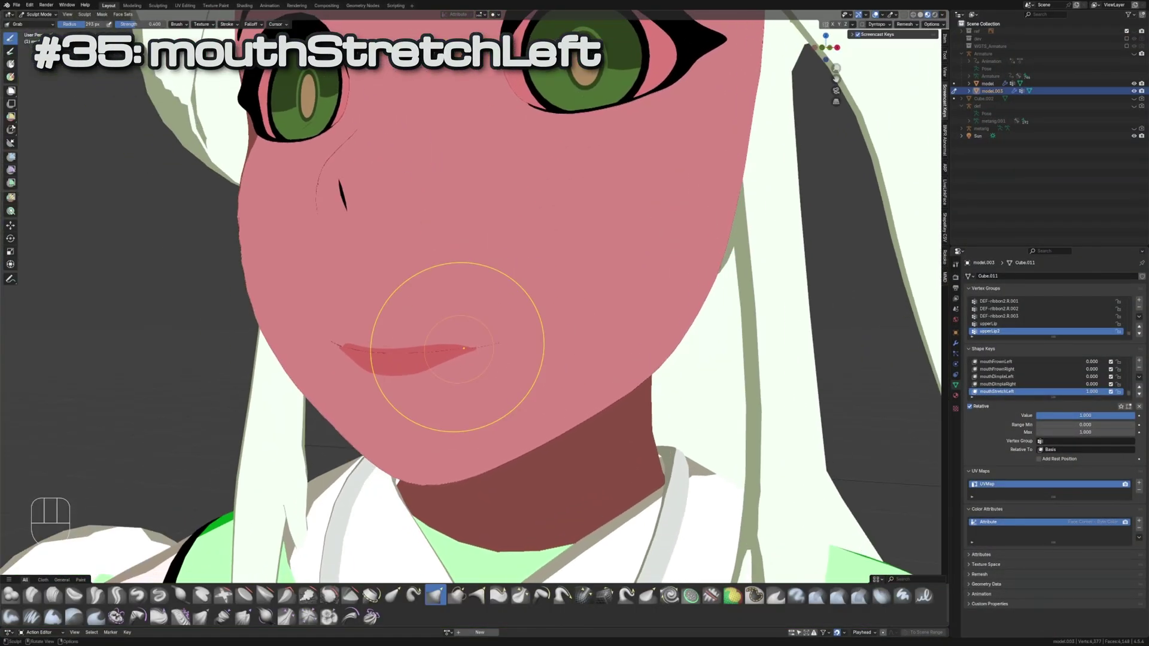
pyautogui.scroll(4, 508, 346)
pyautogui.scroll(2, 507, 346)
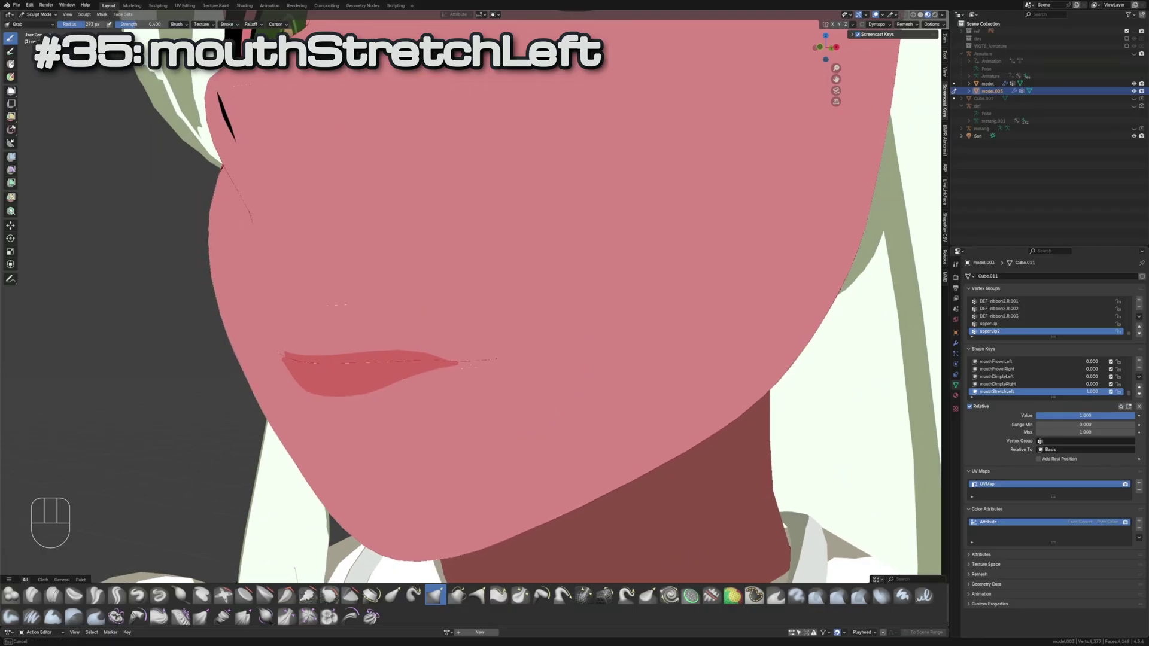
pyautogui.scroll(-5, 477, 359)
pyautogui.scroll(-4, 476, 359)
# Duplicate mouthStretchLeft and mirror the copy to make mouthStretchRight
pyautogui.press('Tab')
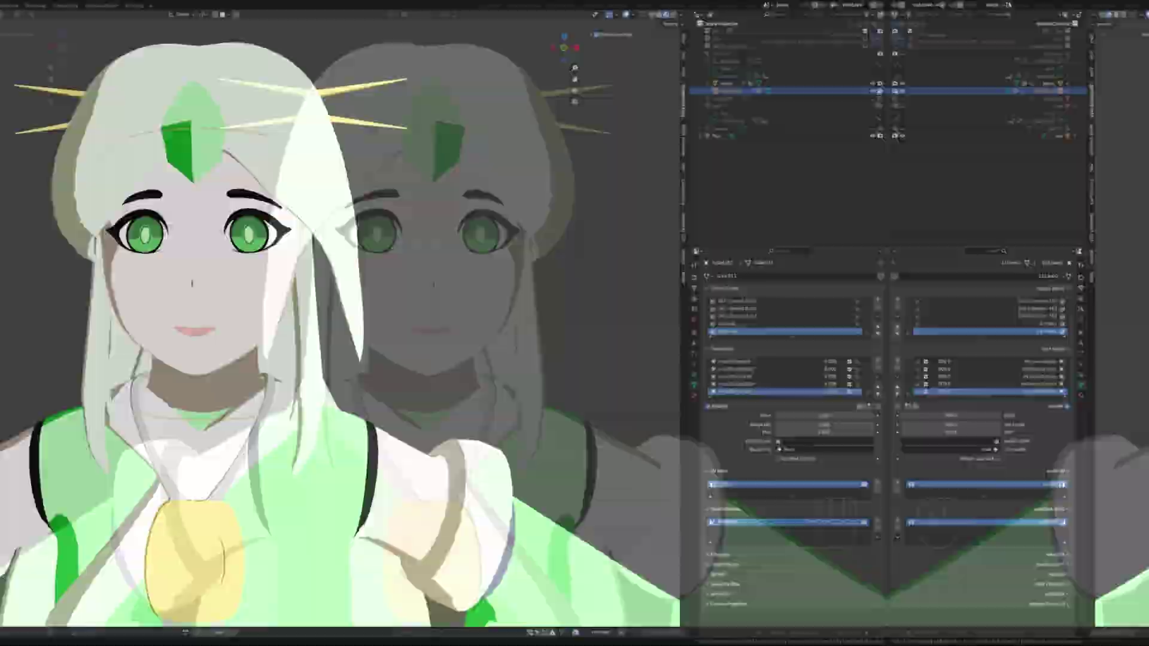
pyautogui.click(1138, 377)
pyautogui.click(1091, 393)
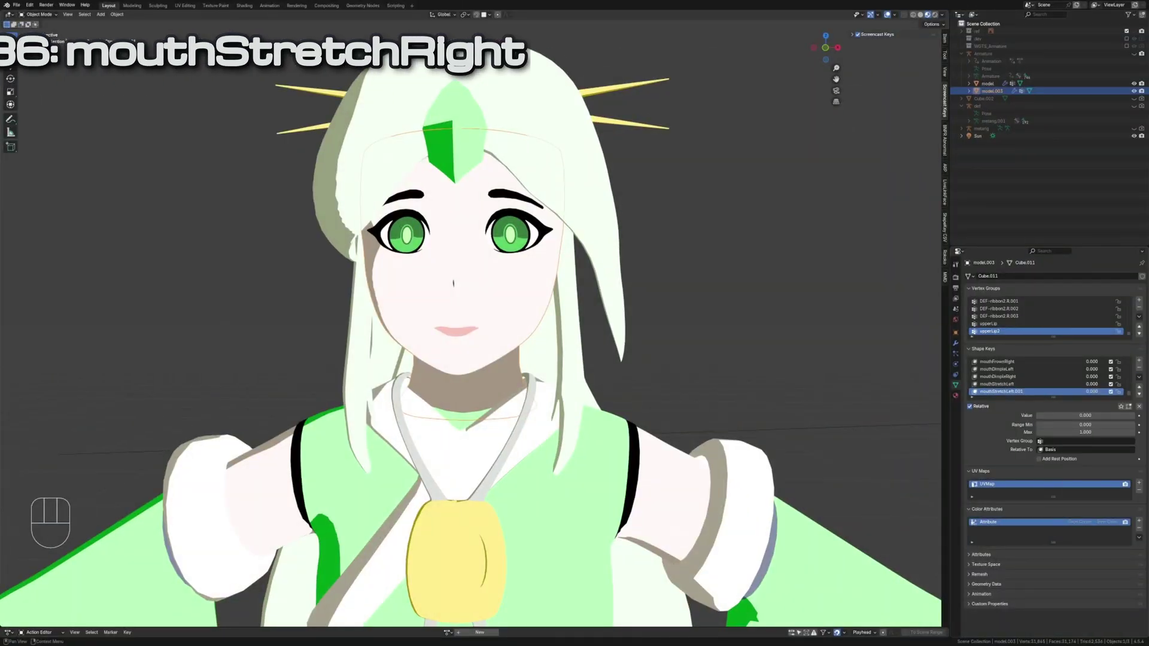
pyautogui.click(1138, 377)
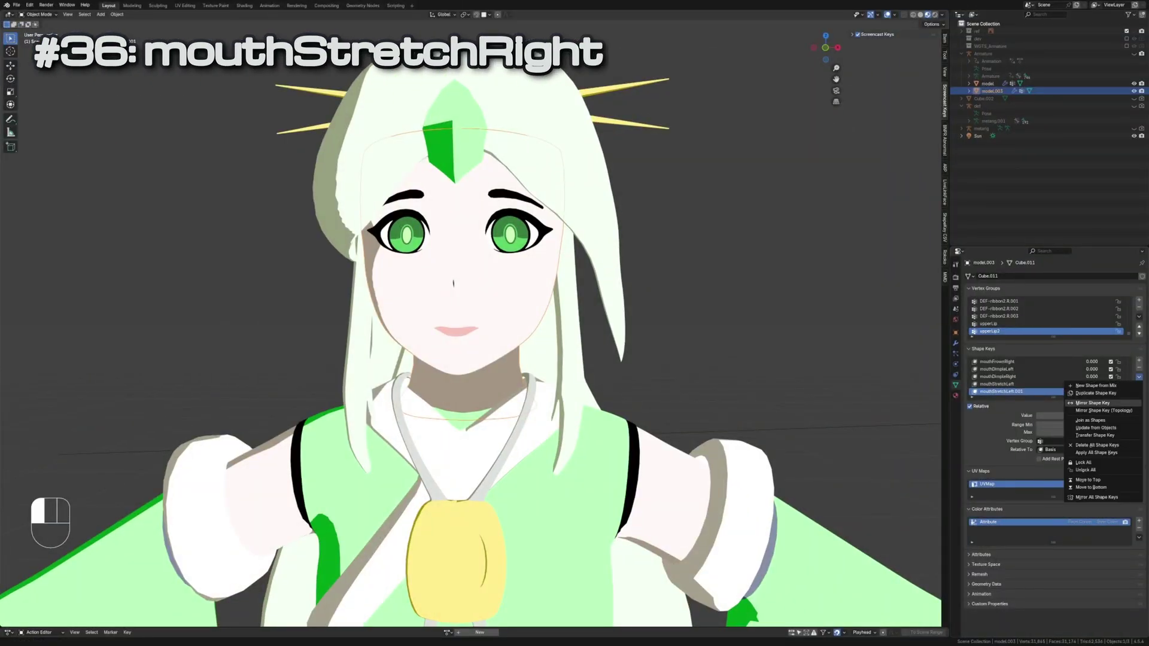
pyautogui.click(1092, 403)
# Reveal the hidden mouth geometry in Edit Mode to shape the lip roll keys
pyautogui.press('Tab')
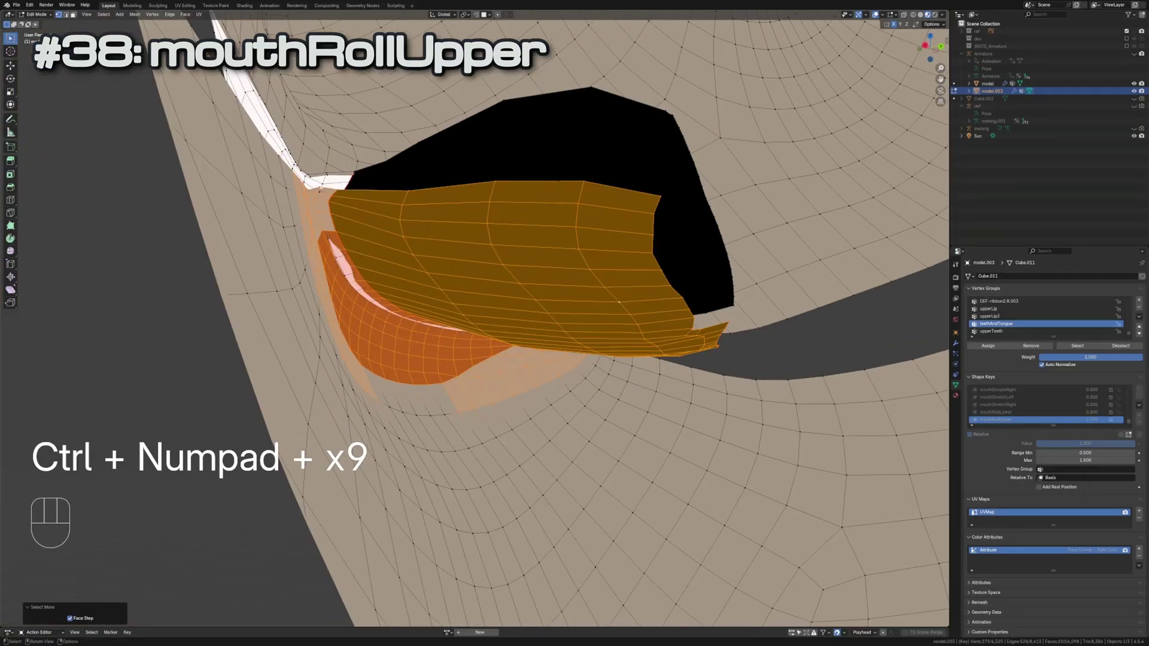
pyautogui.hotkey('alt', 'h')
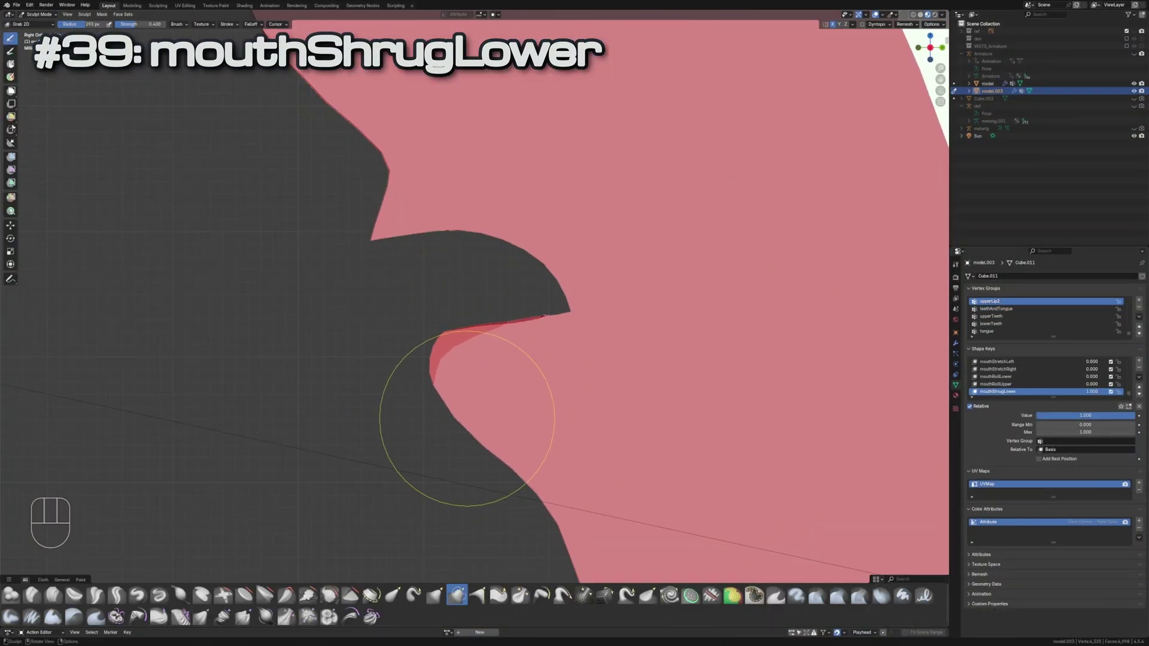
pyautogui.moveTo(467, 420); pyautogui.dragTo(537, 328, button='middle')
pyautogui.scroll(-3, 465, 415)
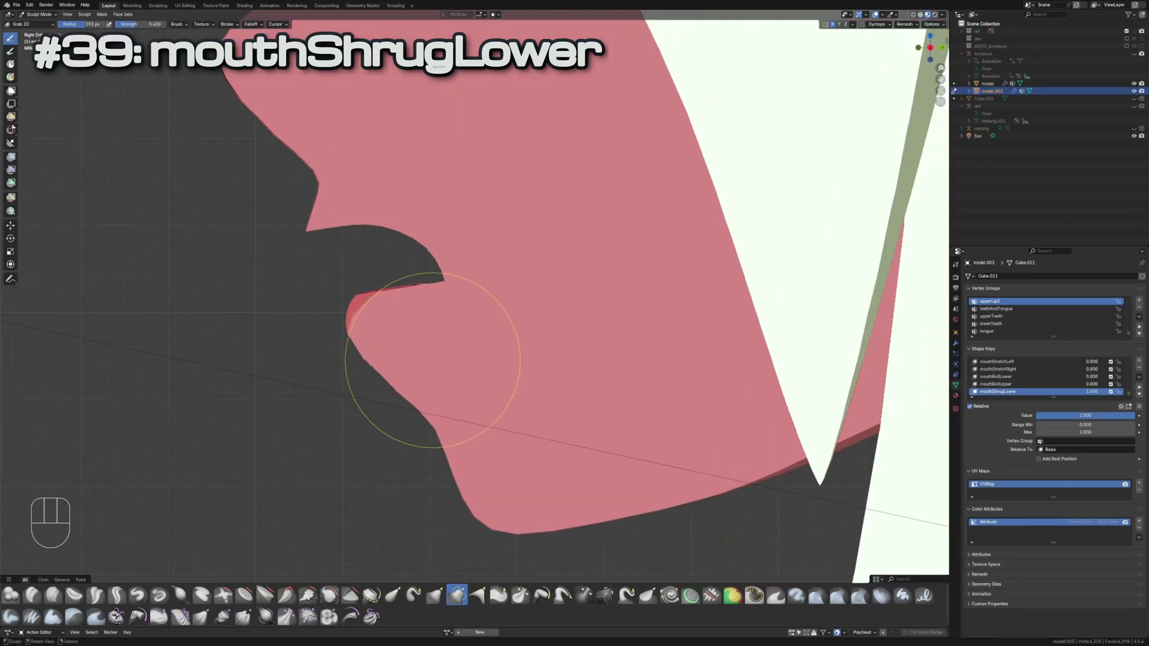
# Return to Object Mode and push the upper lip upward for the shrug keys
pyautogui.press('Tab')
pyautogui.click(552, 370)
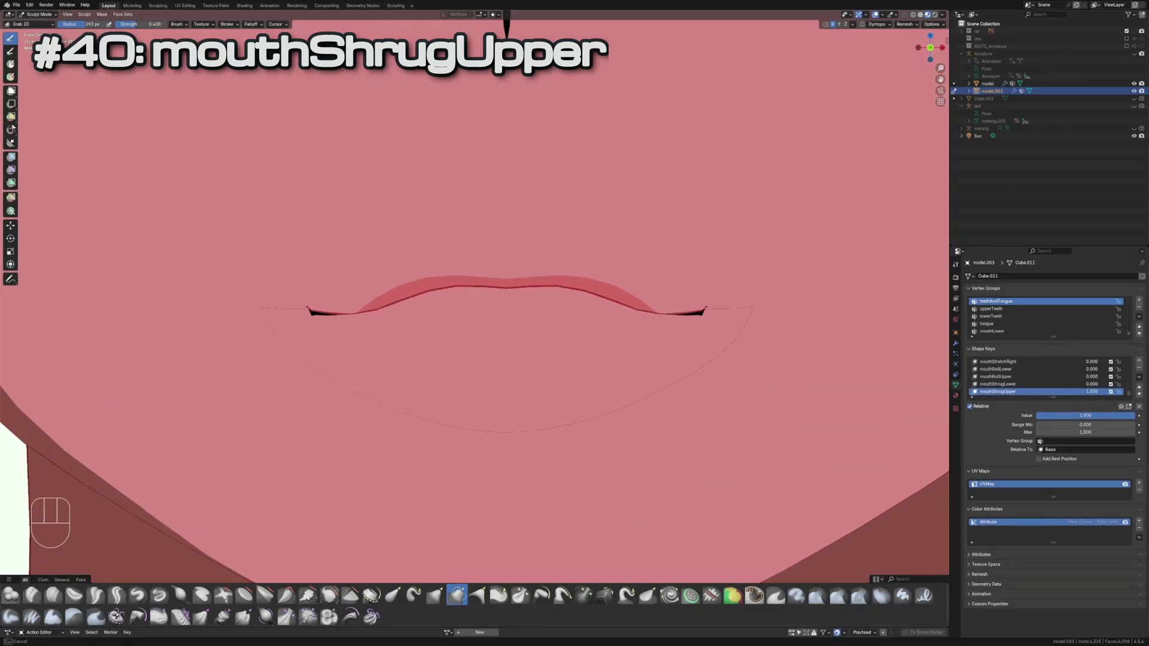
pyautogui.moveTo(514, 305); pyautogui.dragTo(514, 291)
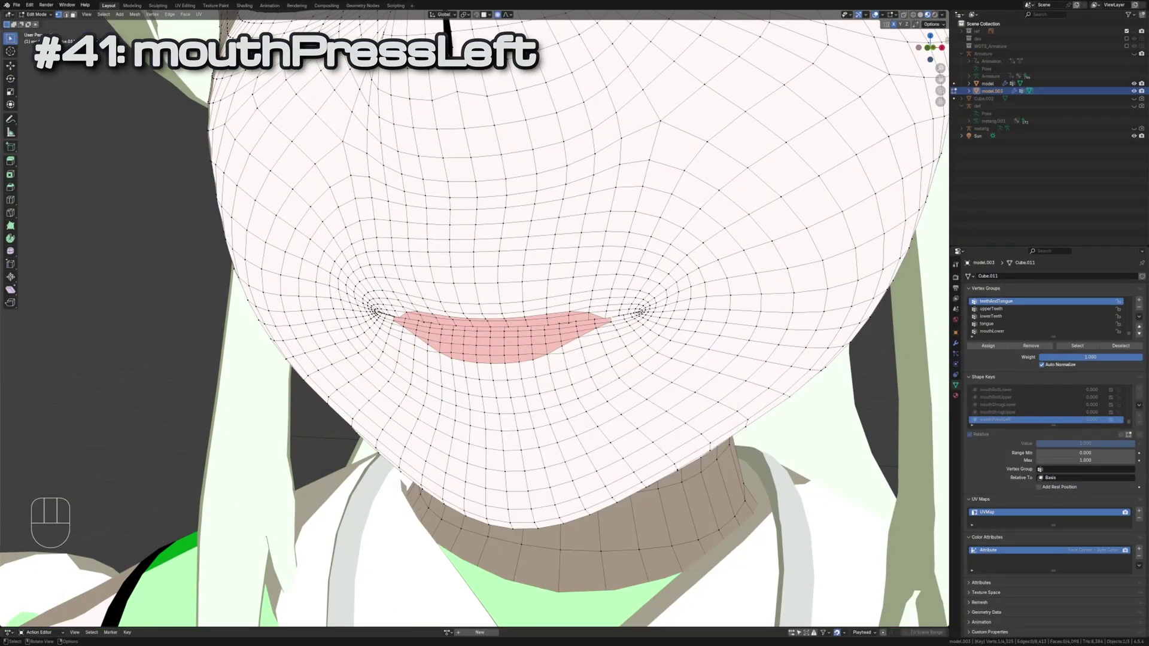
# Scale the right mouth corner inward for the mouthPress key, undoing one stray scale
pyautogui.press('s')
pyautogui.hotkey('ctrl', 'z')
pyautogui.press('s')
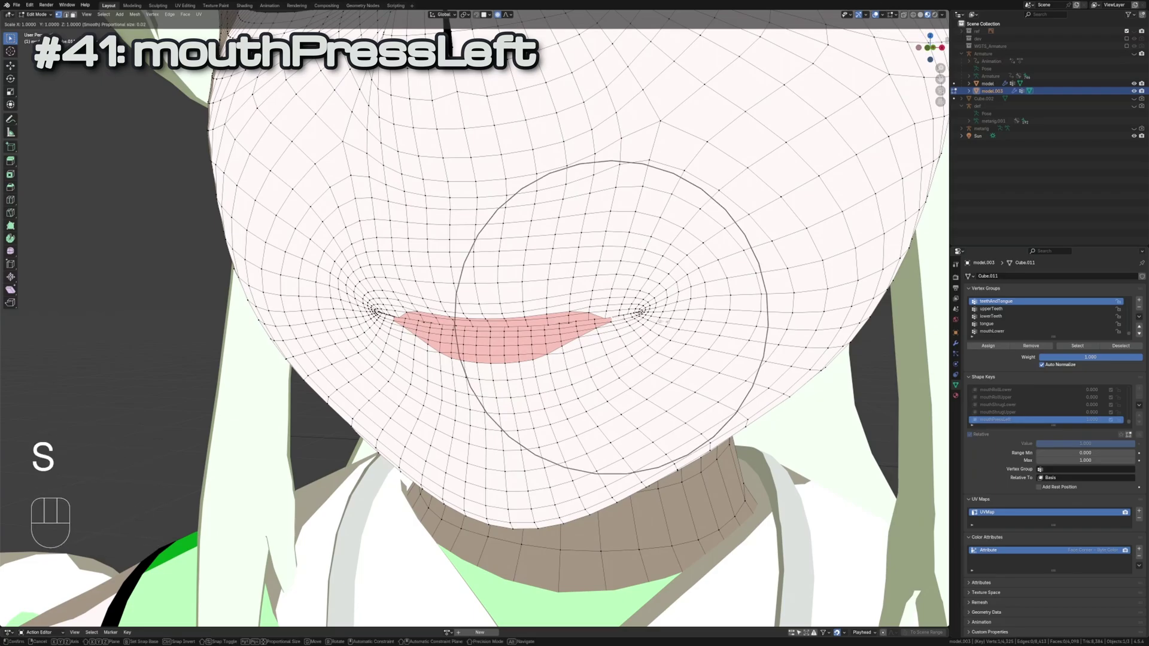
pyautogui.click(611, 319)
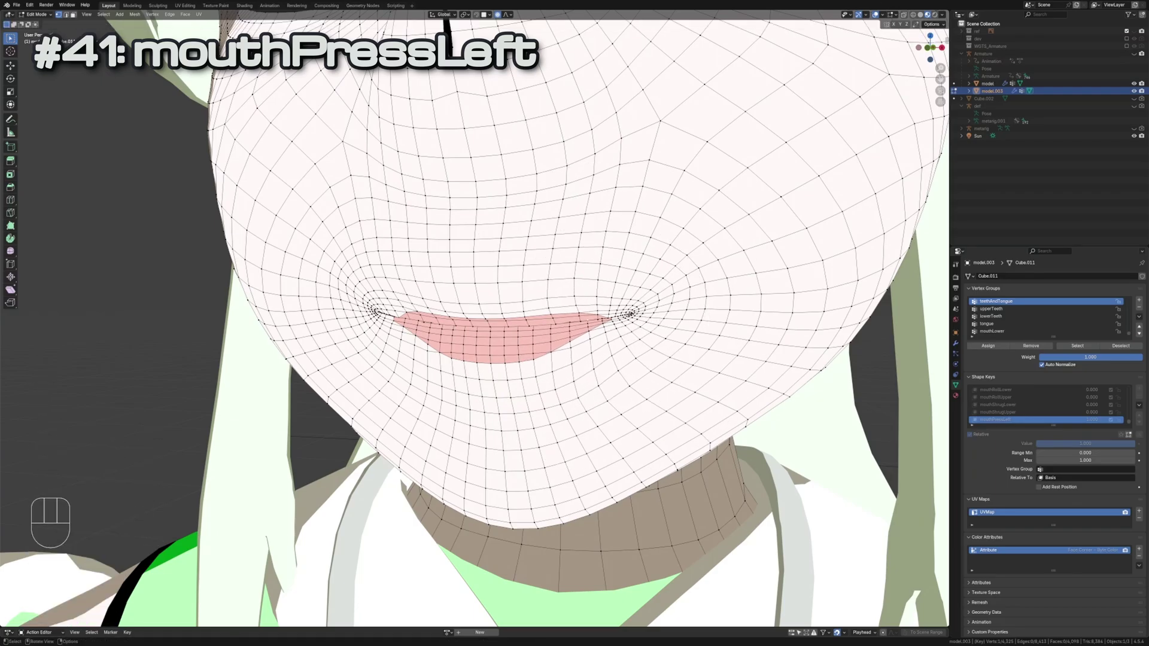
pyautogui.press('s')
pyautogui.click(611, 318)
pyautogui.press('s')
pyautogui.press('Tab')
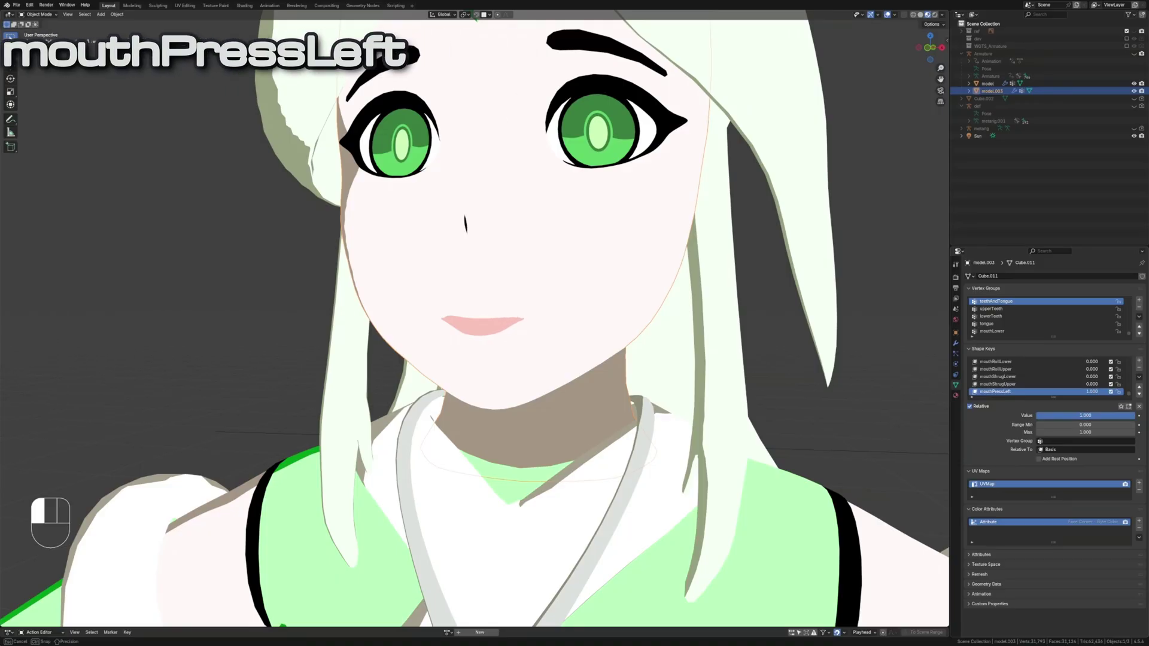
pyautogui.scroll(-4, 485, 314)
# Add the mirrored mouthPressRight key, then hide lip geometry in front view for mouthLowerDownLeft
pyautogui.press('F10')
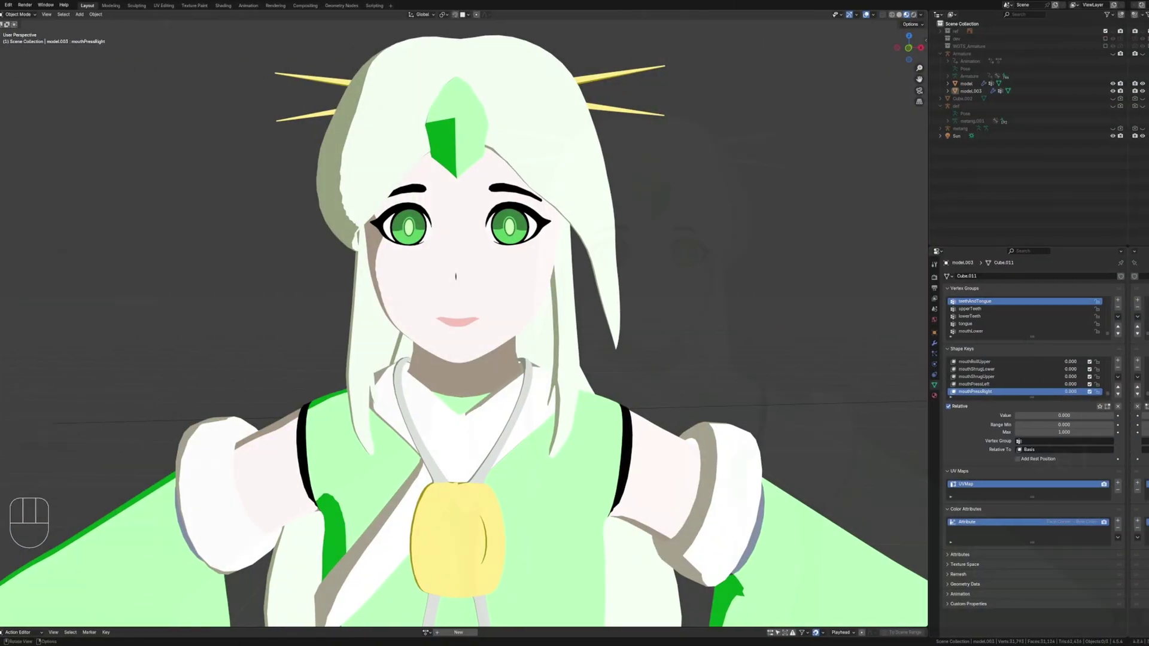
pyautogui.press('Tab')
pyautogui.press('KP_1')
pyautogui.scroll(-5, 485, 315)
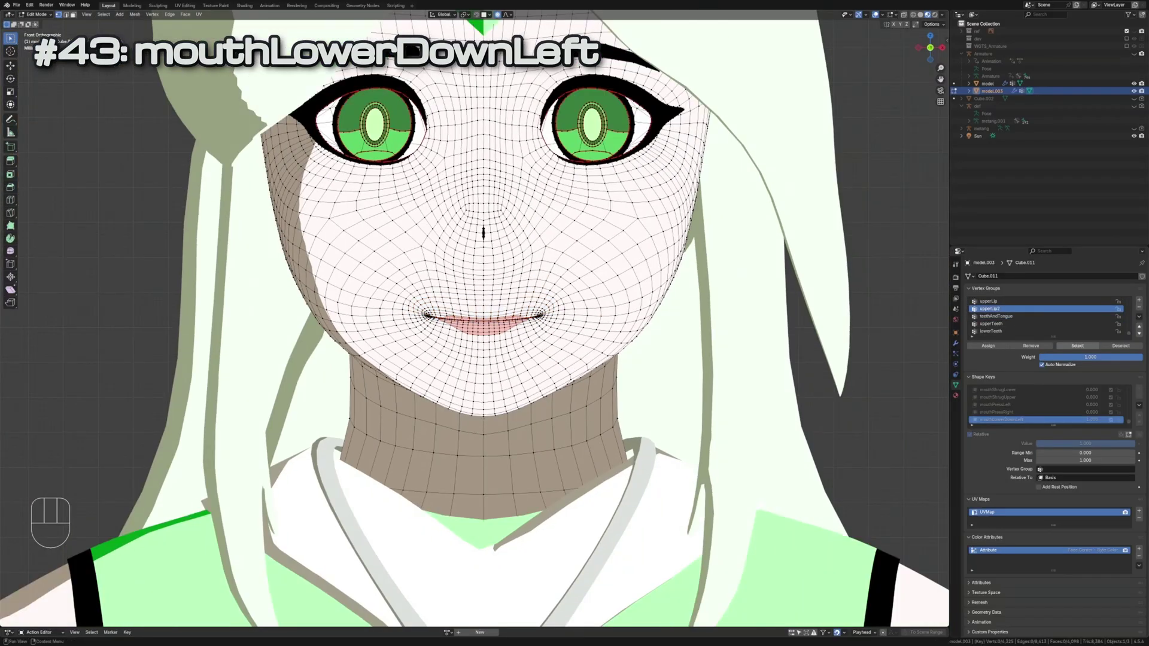
pyautogui.scroll(3, 485, 315)
pyautogui.press('h')
pyautogui.scroll(4, 485, 306)
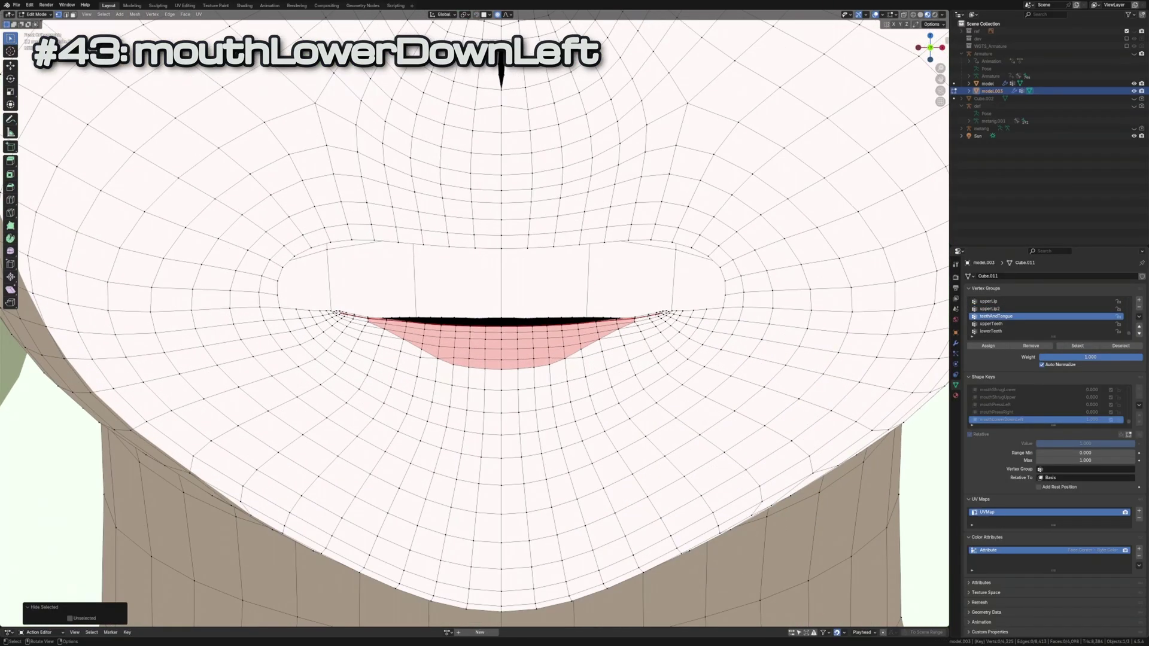
pyautogui.scroll(2, 485, 305)
# Drop one side of the lower lip for mouthLowerDownLeft using L-selection and a vertical G Z move
pyautogui.press('g')
pyautogui.click(503, 341)
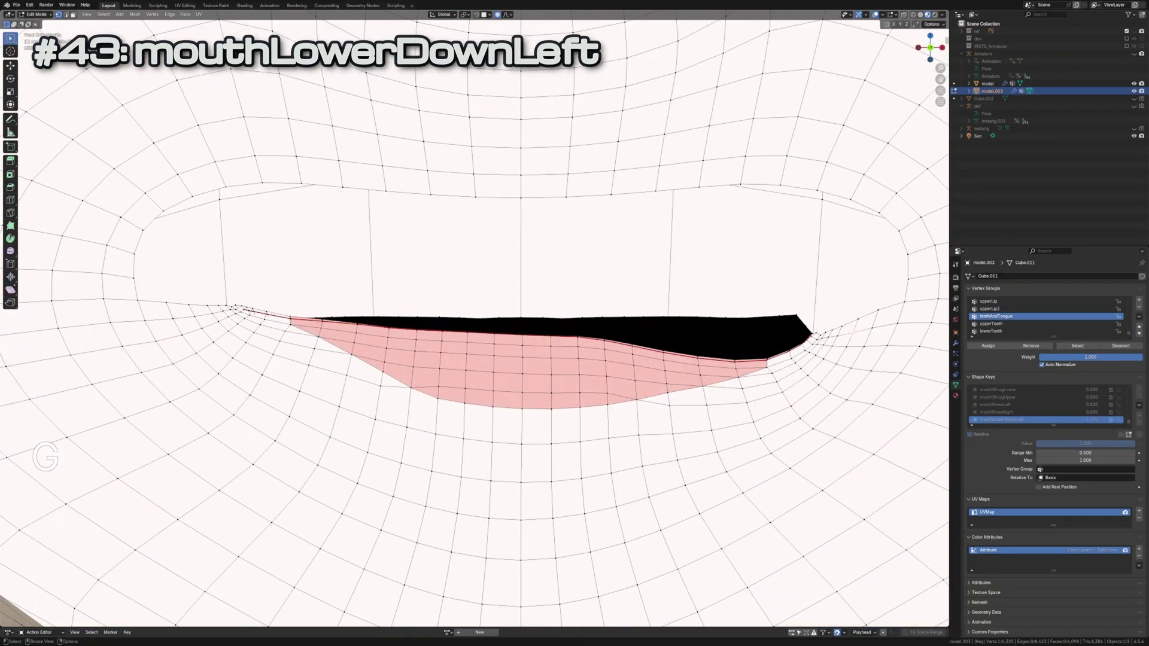
pyautogui.moveTo(485, 359); pyautogui.dragTo(485, 314, button='middle')
pyautogui.press('l')
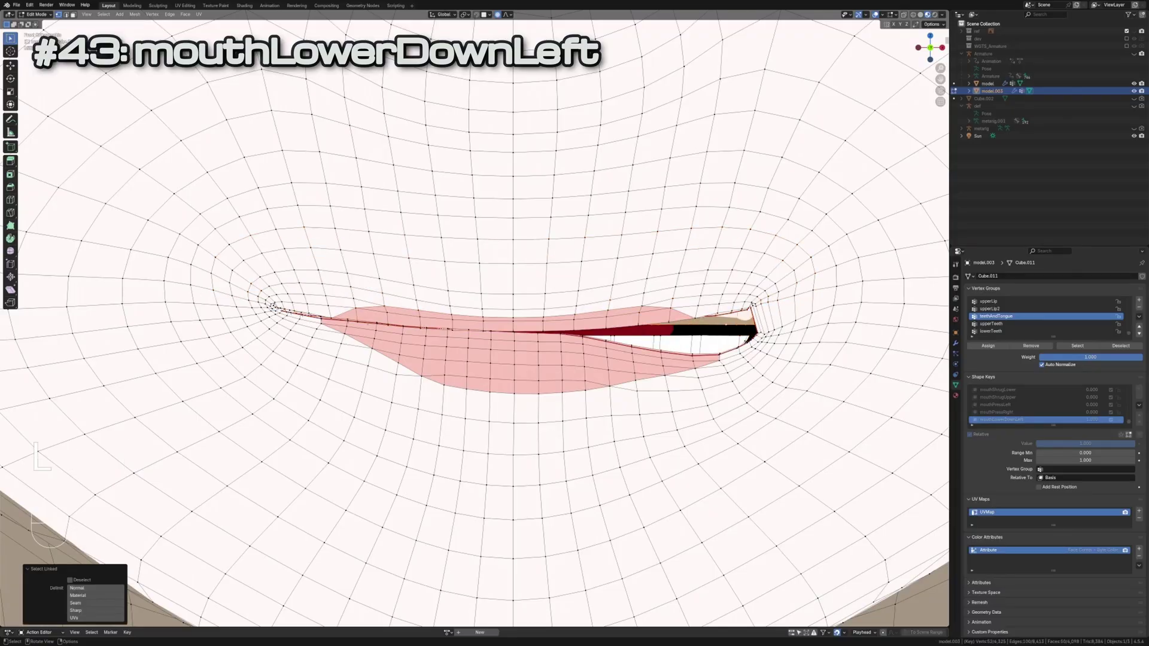
pyautogui.press('g')
pyautogui.press('z')
pyautogui.hotkey('ctrl', 'z')
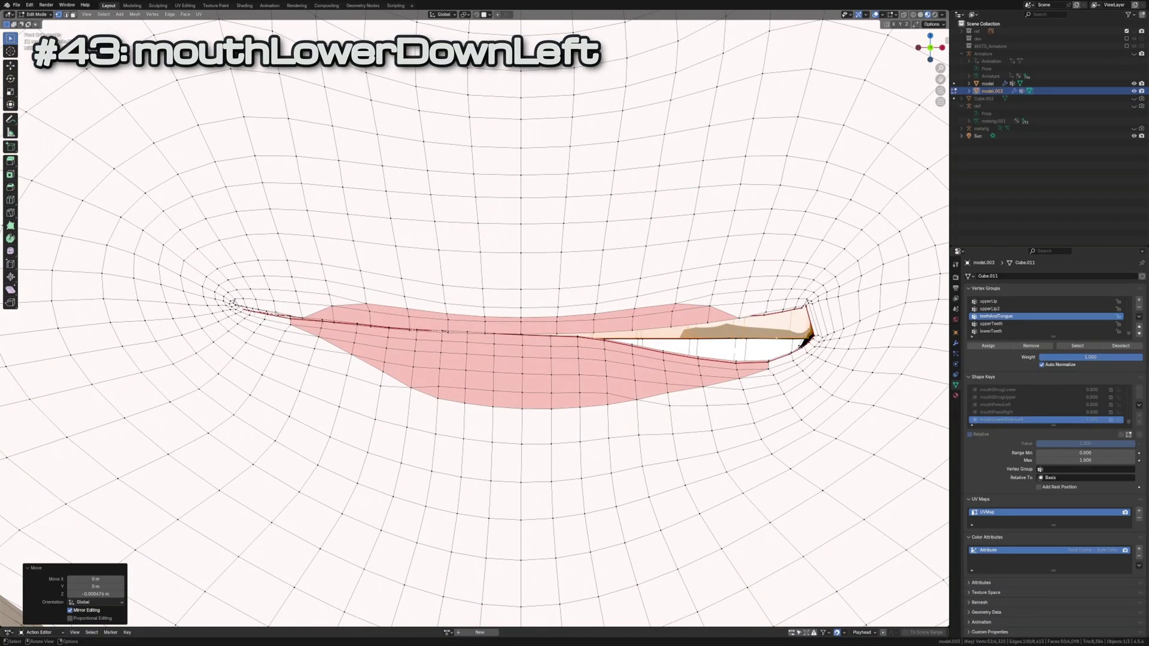
pyautogui.press('Tab')
pyautogui.press('Tab')
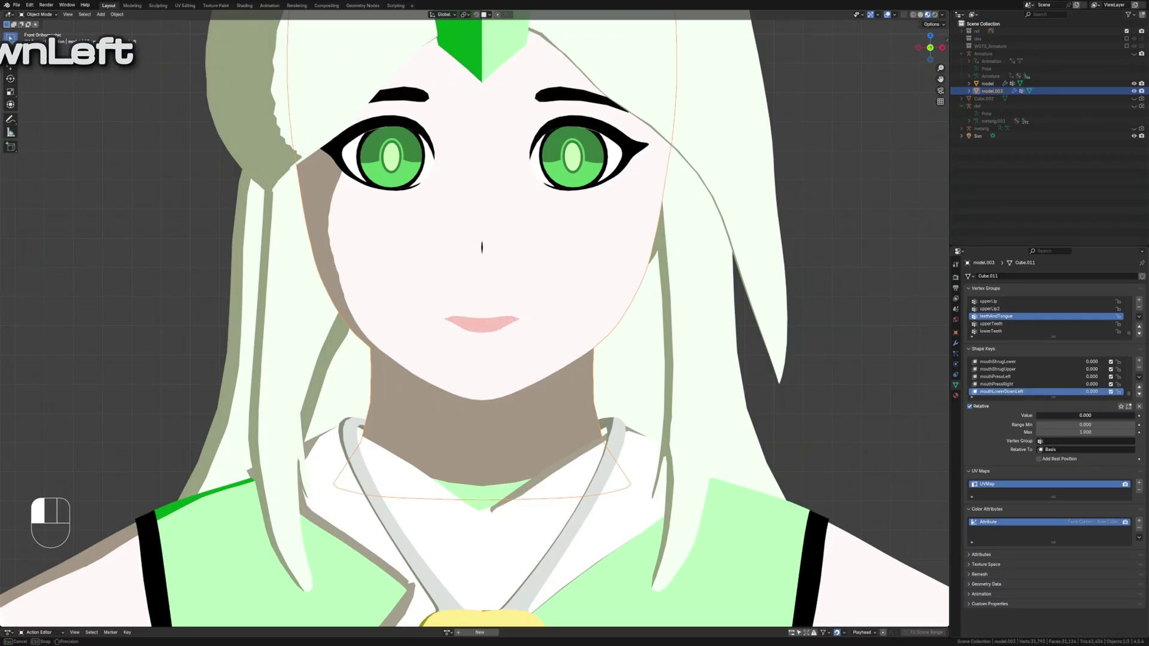
pyautogui.scroll(-4, 476, 314)
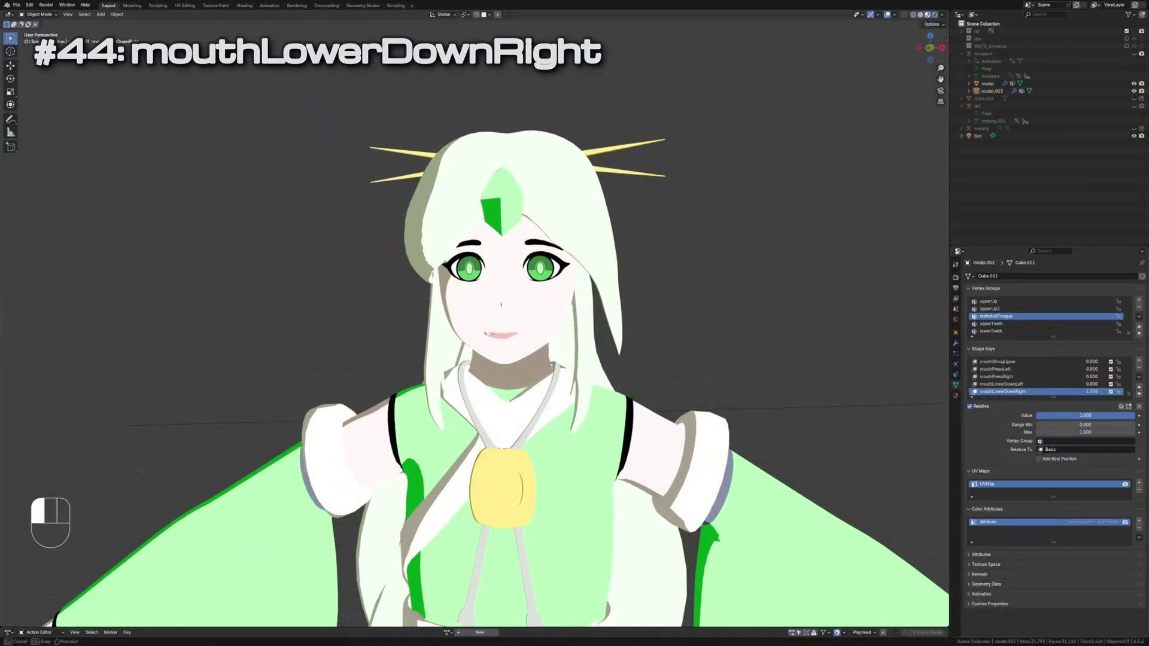
# Sculpt the lip area for the mouthUpperUp keys, then check the face in toon shading
pyautogui.press('Tab')
pyautogui.press('h')
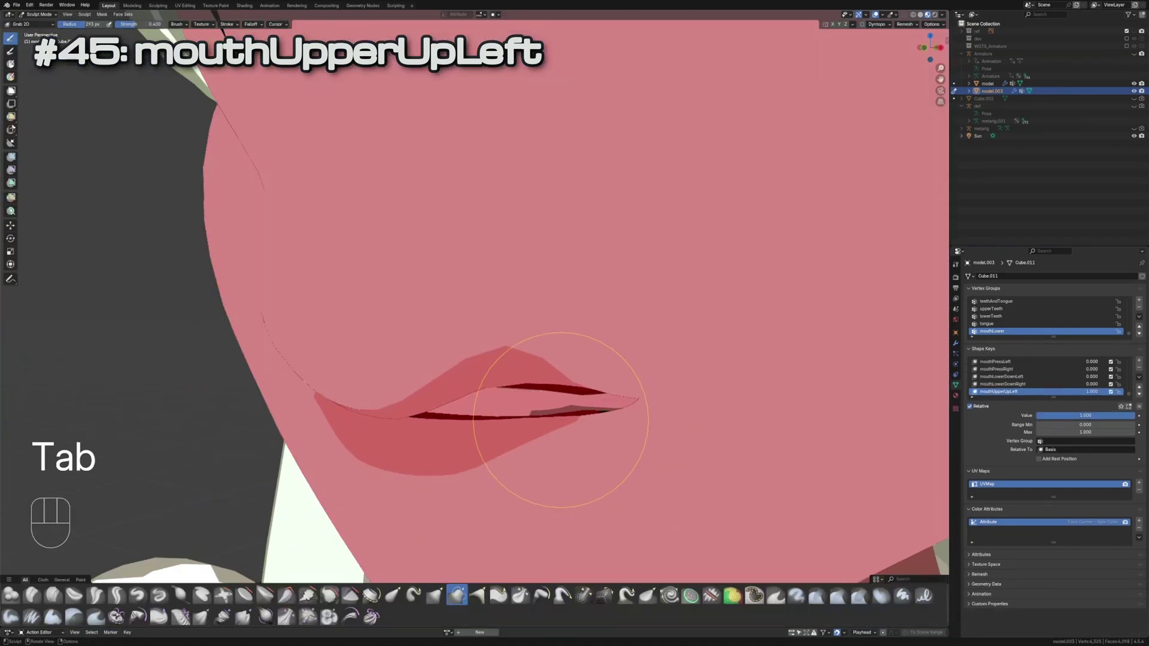
pyautogui.hotkey('ctrl', 'z')
pyautogui.scroll(3, 568, 321)
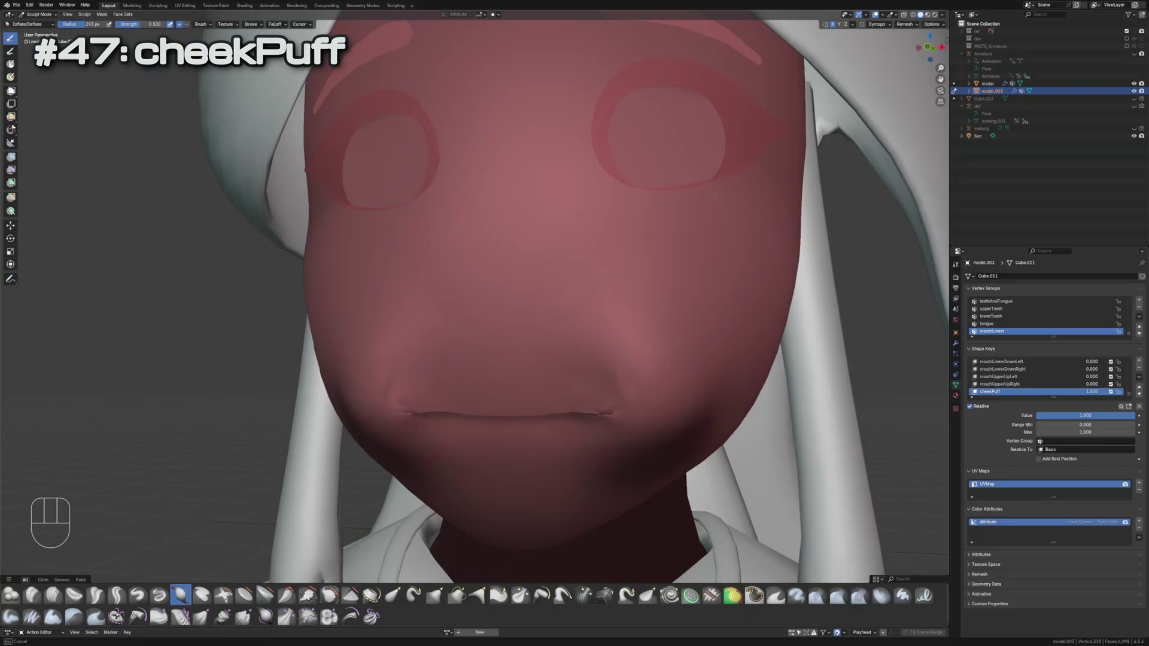
pyautogui.moveTo(539, 360)
pyautogui.mouseDown(button='middle')
pyautogui.moveTo(664, 386)
pyautogui.moveTo(664, 449)
pyautogui.moveTo(539, 314)
pyautogui.mouseUp(button='middle')
pyautogui.press('Tab')
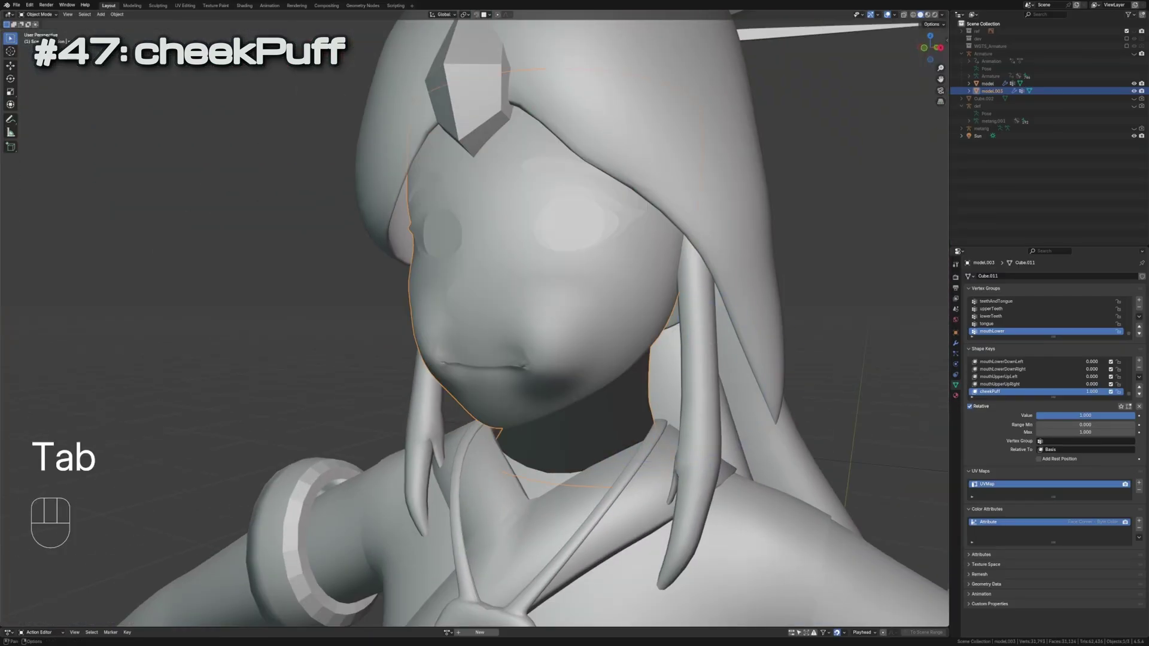
pyautogui.press('z')
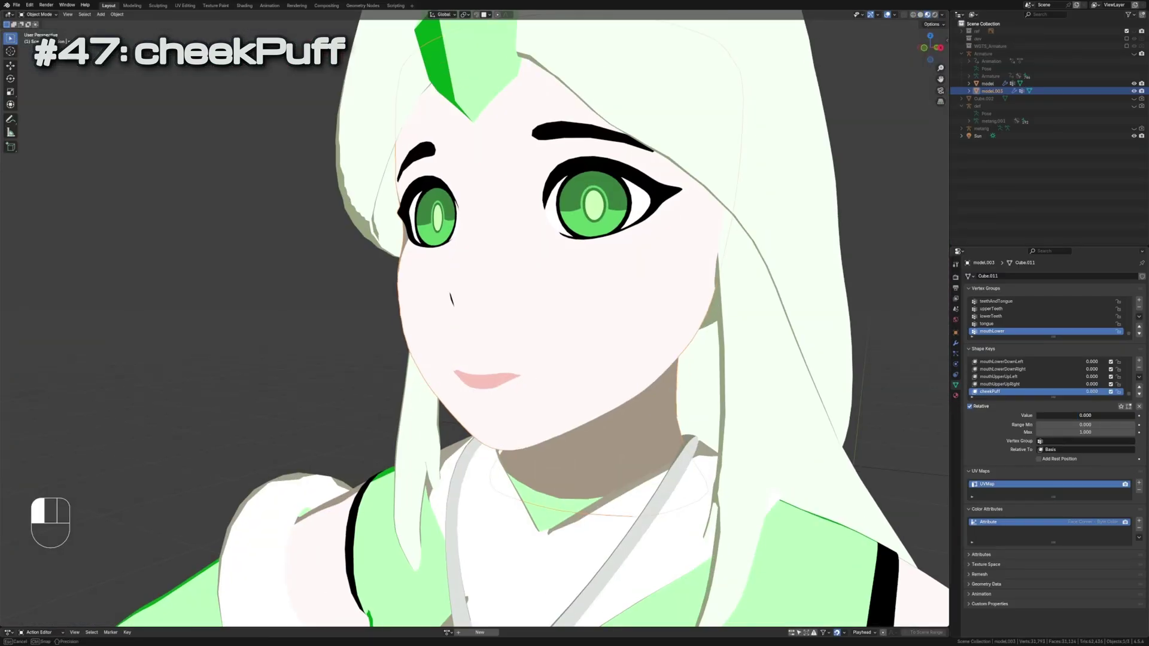
# Push the cheek up under the eye for cheekSquintLeft, hiding and then revealing the iris
pyautogui.press('Tab')
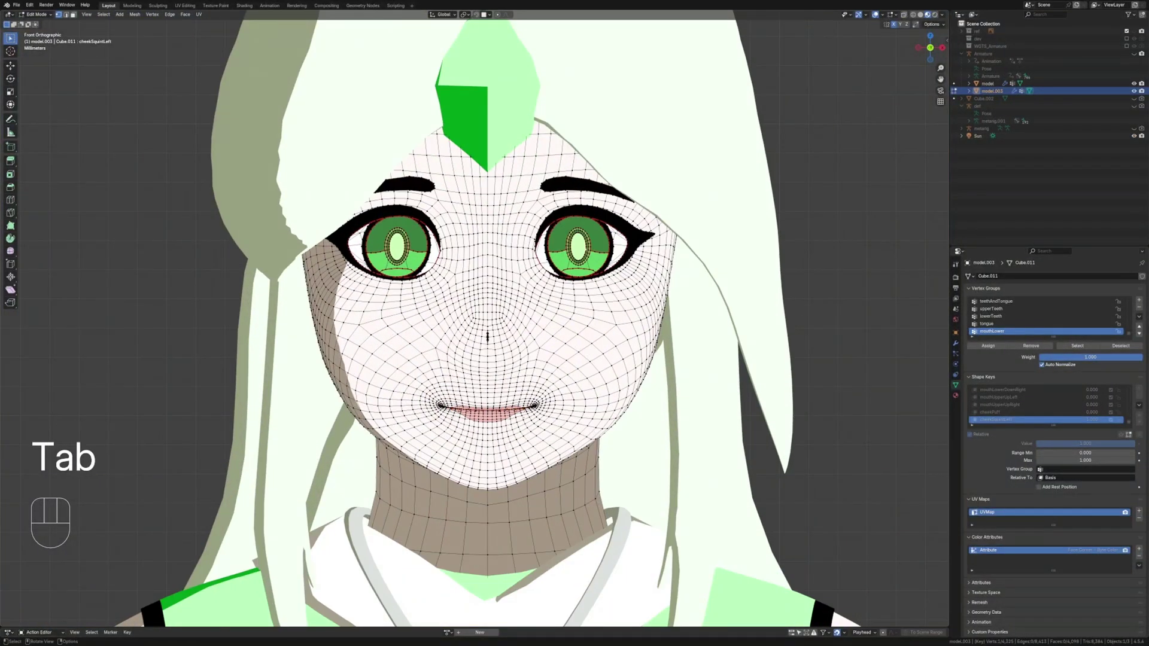
pyautogui.press('l')
pyautogui.press('h')
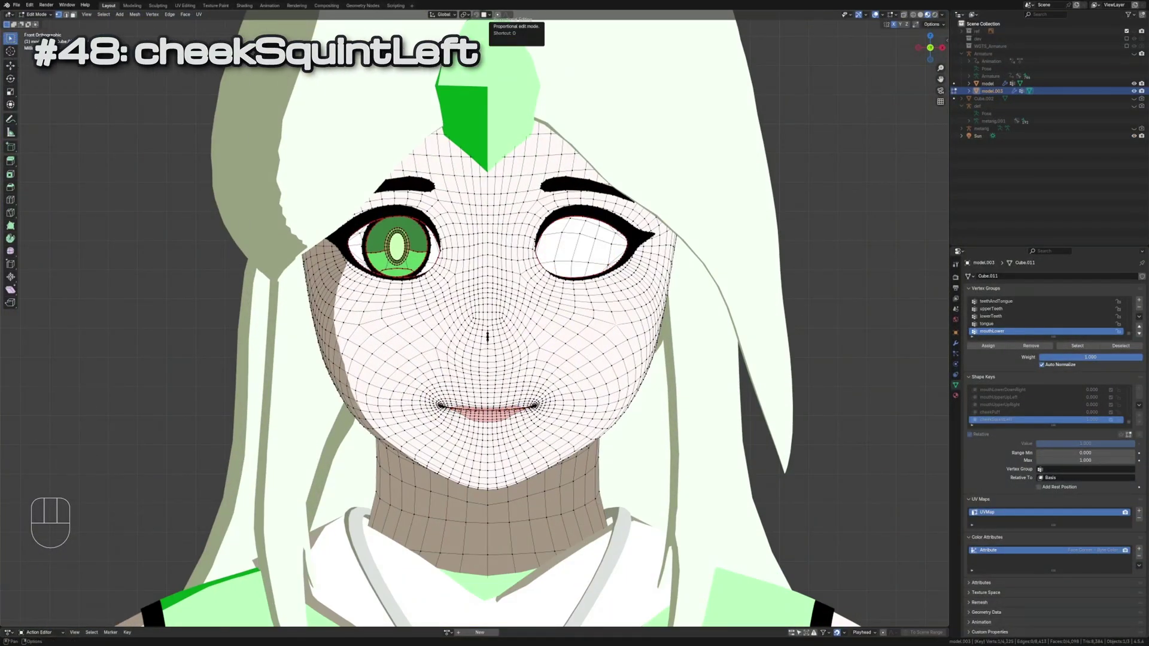
pyautogui.scroll(1, 575, 323)
pyautogui.press('g')
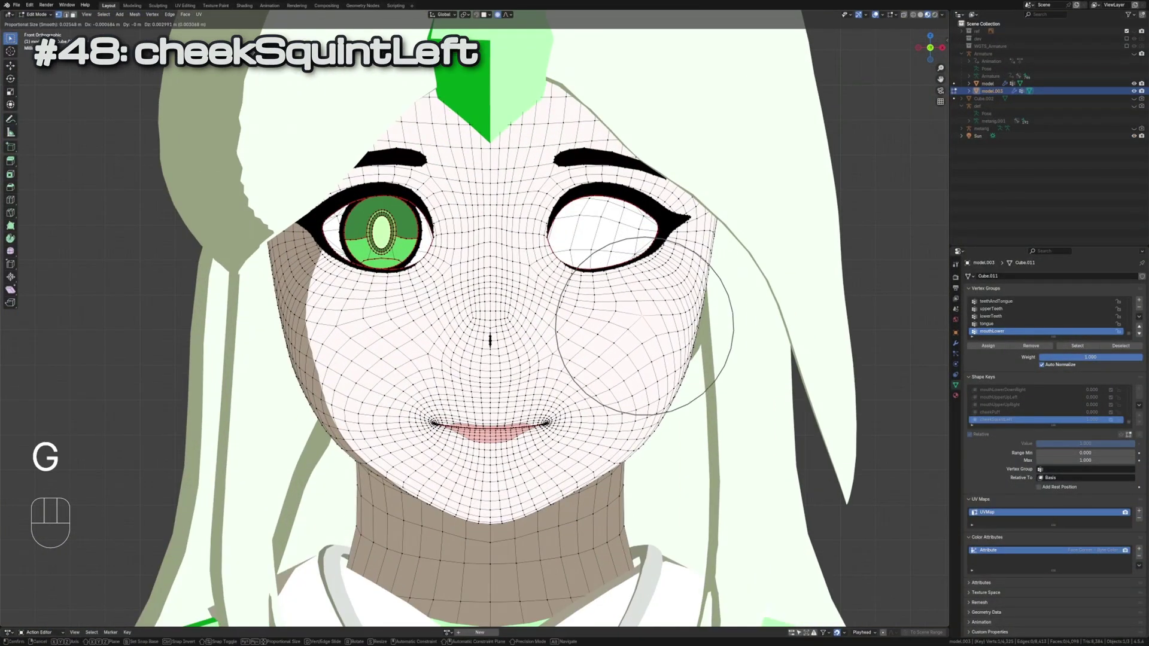
pyautogui.scroll(2, 575, 323)
pyautogui.press('g')
pyautogui.press('g')
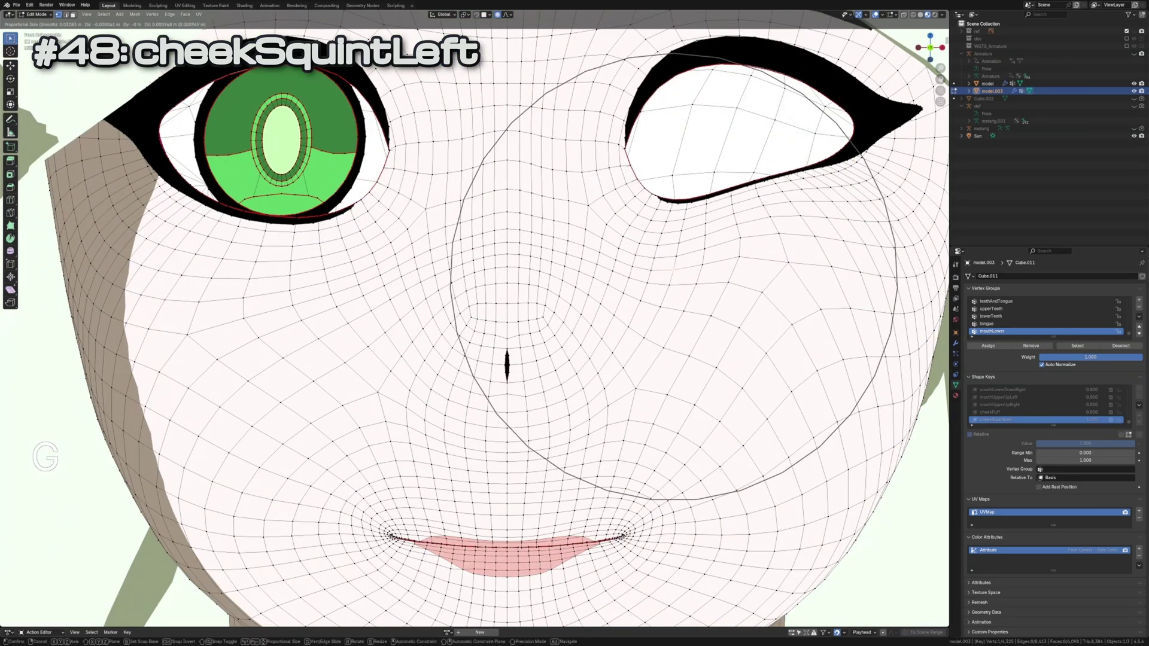
pyautogui.click(682, 234)
pyautogui.scroll(-5, 475, 324)
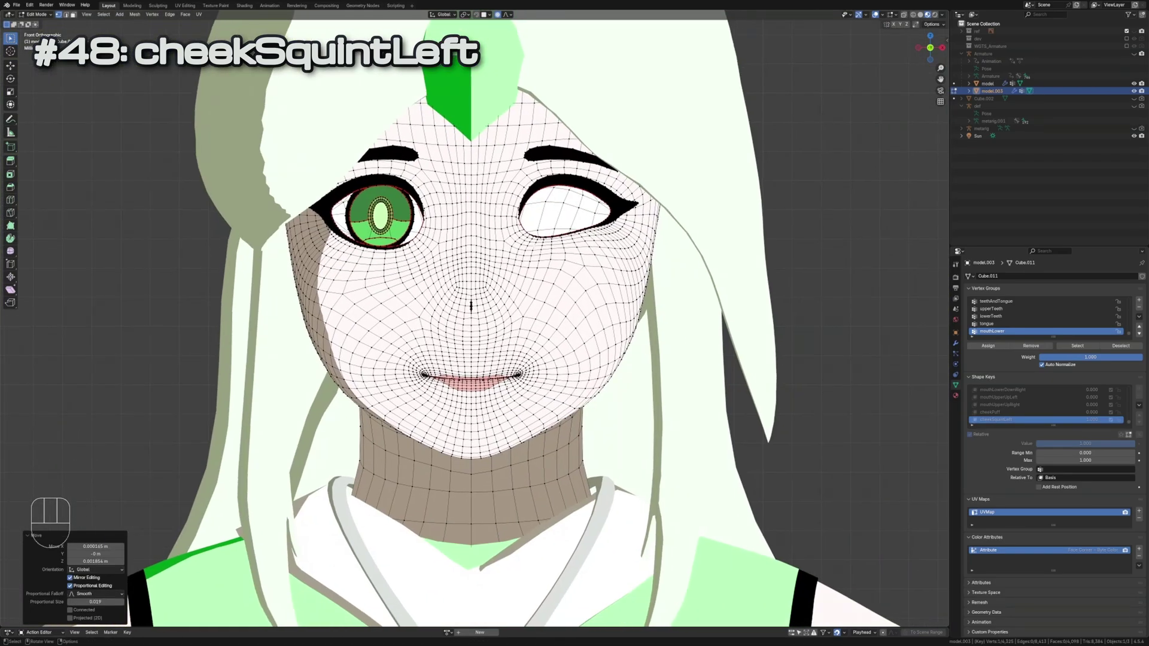
pyautogui.hotkey('alt', 'h')
pyautogui.press('Tab')
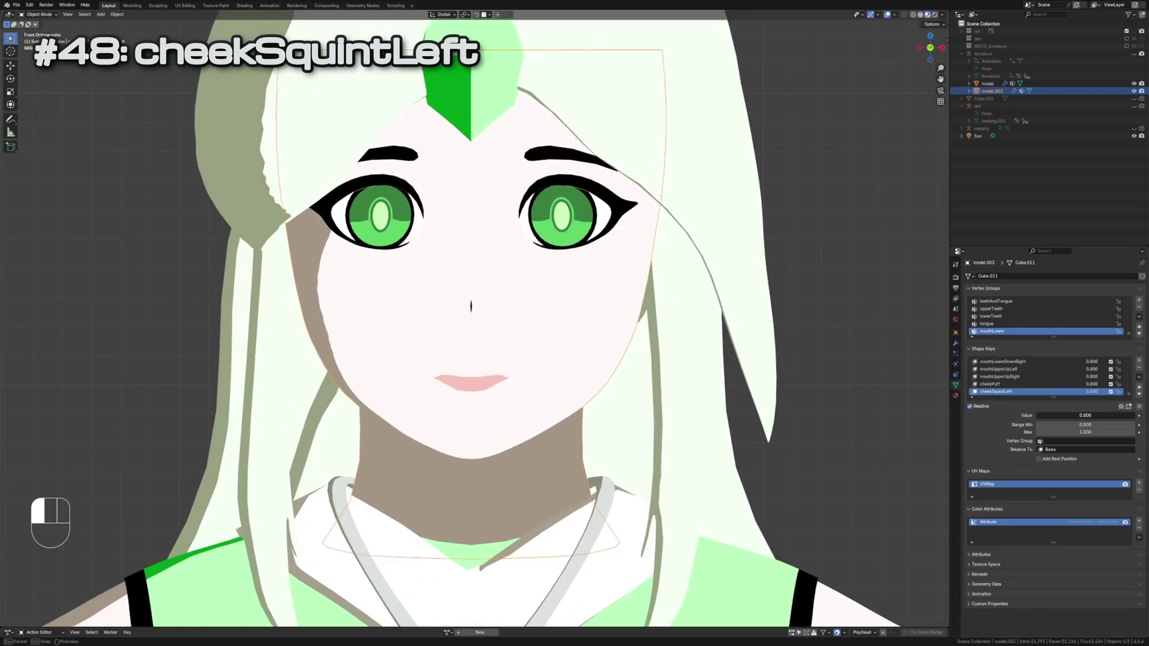
pyautogui.write('1')
pyautogui.keyDown('shift'); pyautogui.scroll(-3, 477, 323); pyautogui.keyUp('shift')
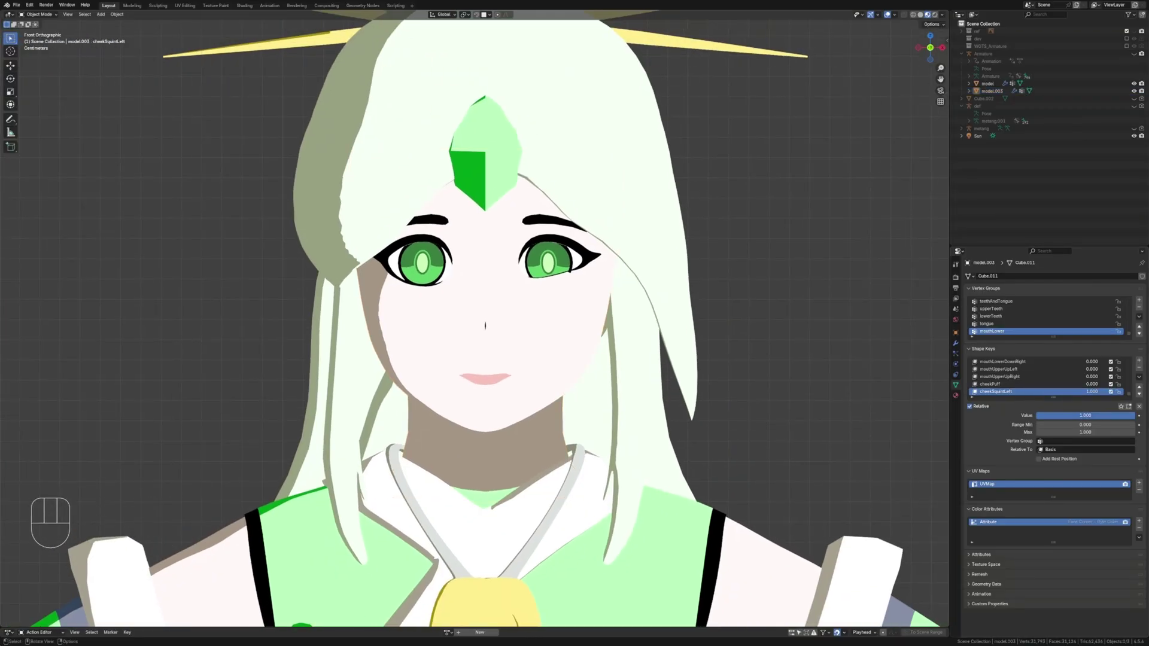
# Add the mirrored cheekSquintRight key and begin editing noseSneerLeft in solid shading
pyautogui.press('F10')
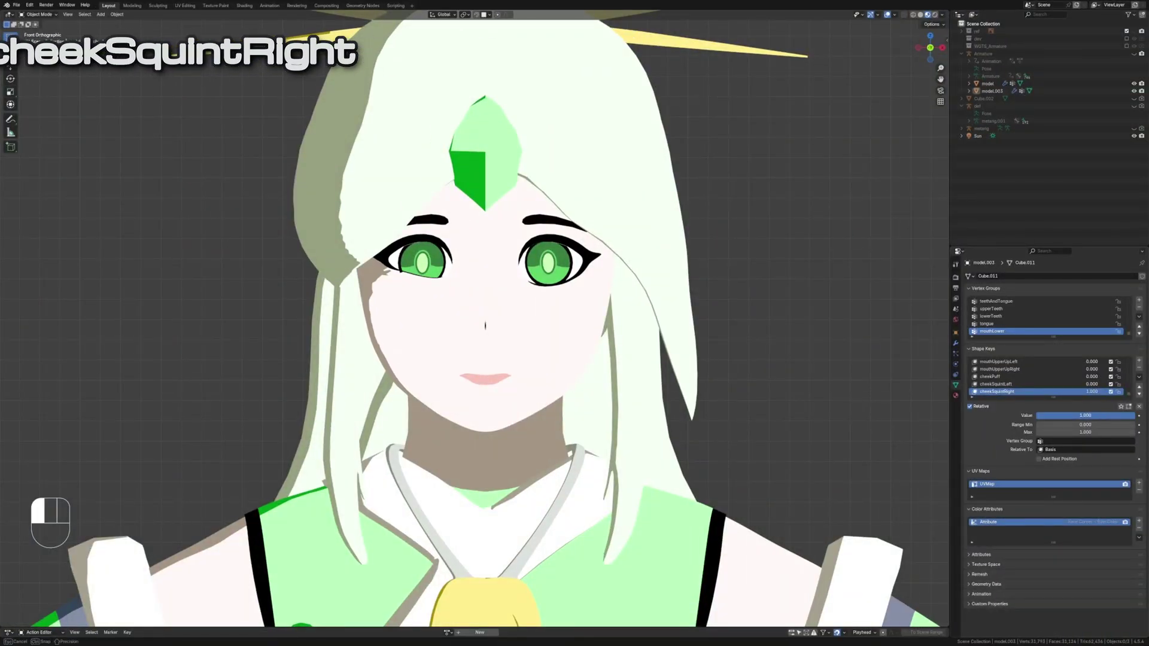
pyautogui.press('Tab')
pyautogui.press('z')
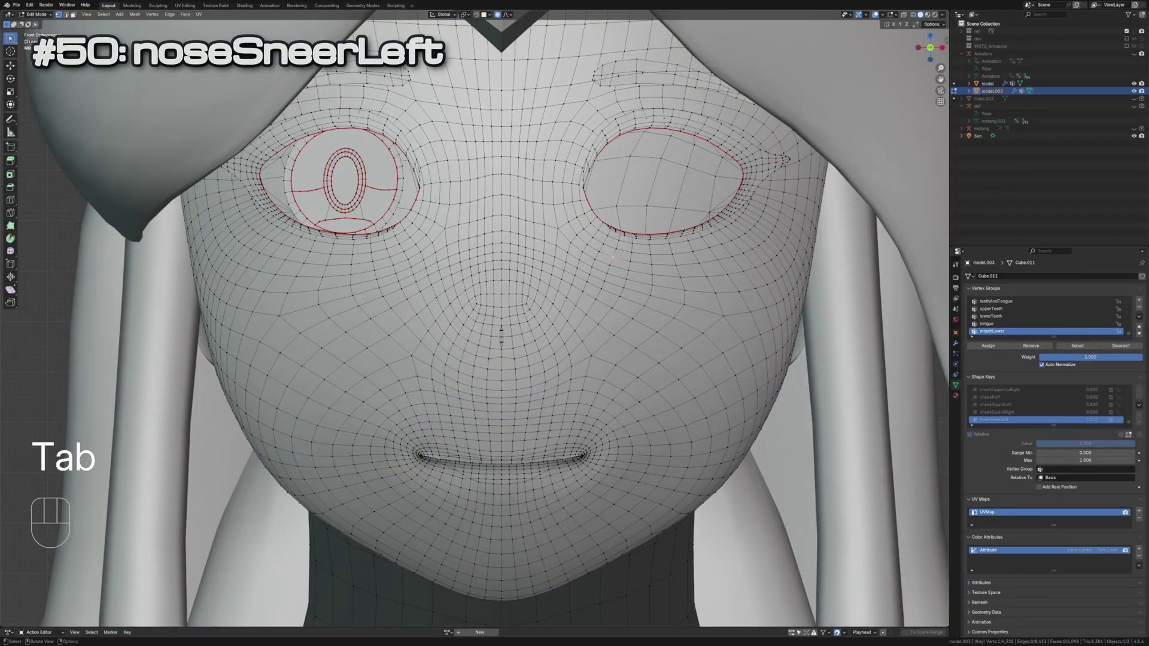
# Lift the side of the nose and pull the brow down slightly for noseSneerLeft
pyautogui.press('g')
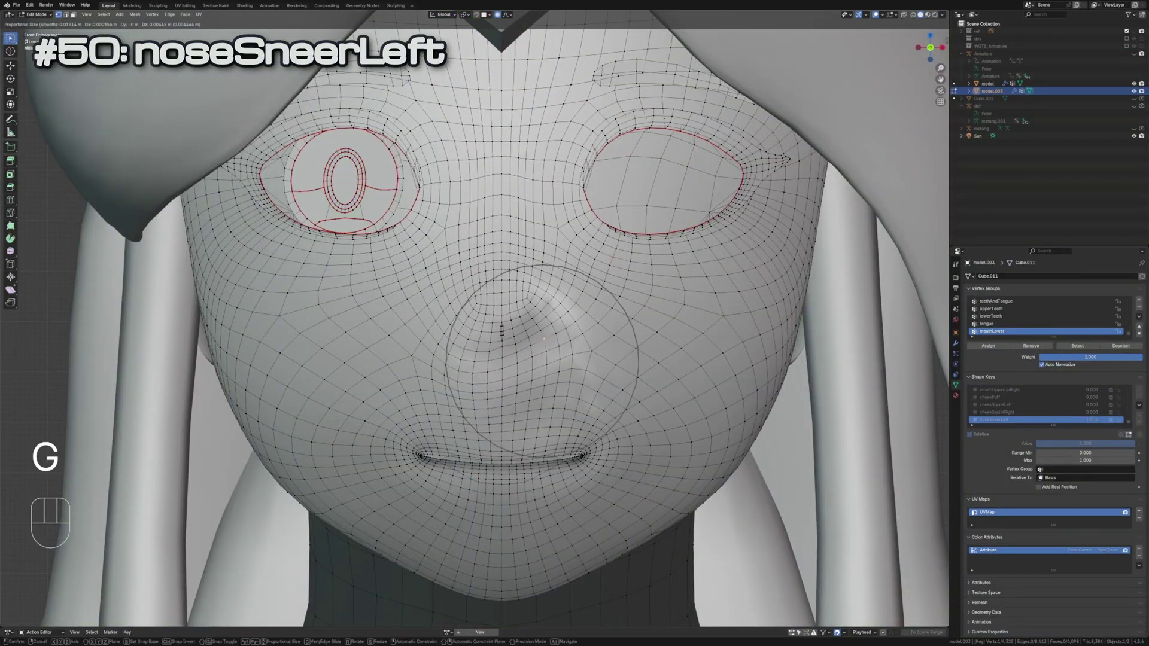
pyautogui.click(545, 331)
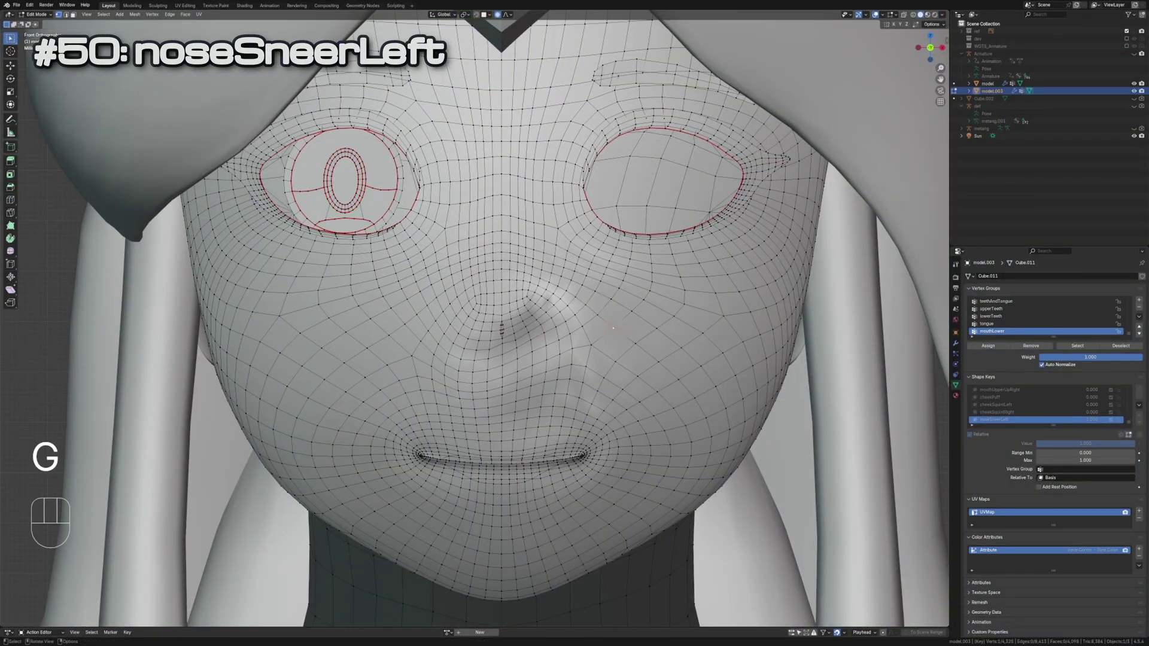
pyautogui.press('g')
pyautogui.click(575, 323)
pyautogui.keyDown('shift'); pyautogui.moveTo(574, 323); pyautogui.dragTo(575, 413, button='middle'); pyautogui.keyUp('shift')
pyautogui.press('g')
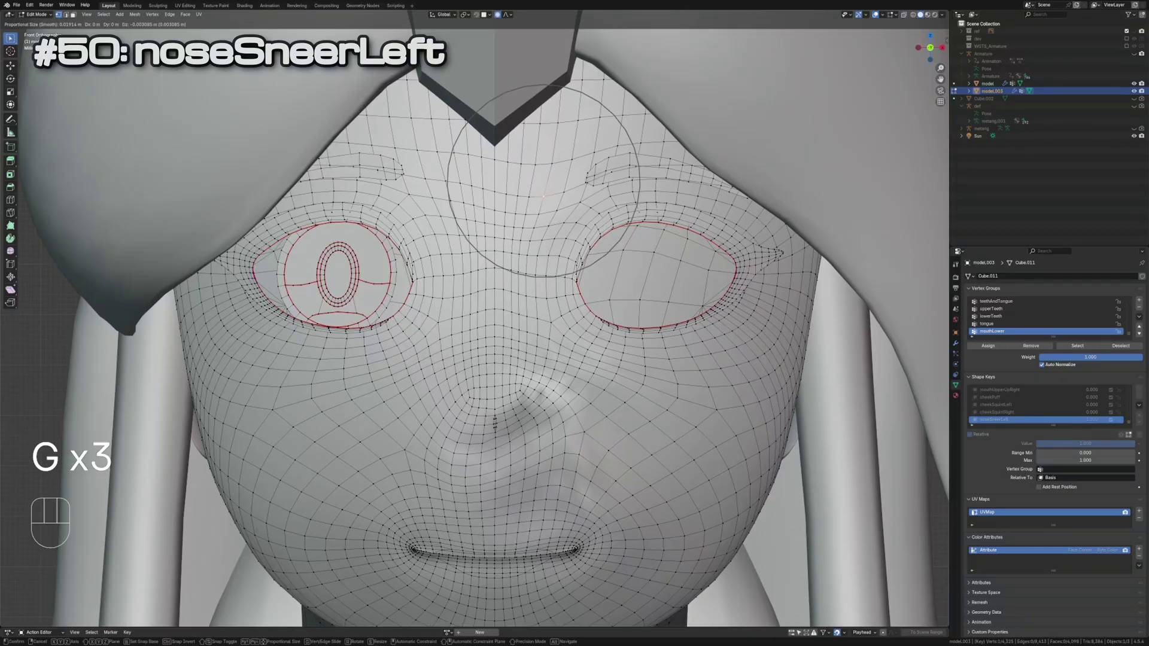
pyautogui.click(538, 206)
pyautogui.scroll(-3, 650, 281)
pyautogui.press('z')
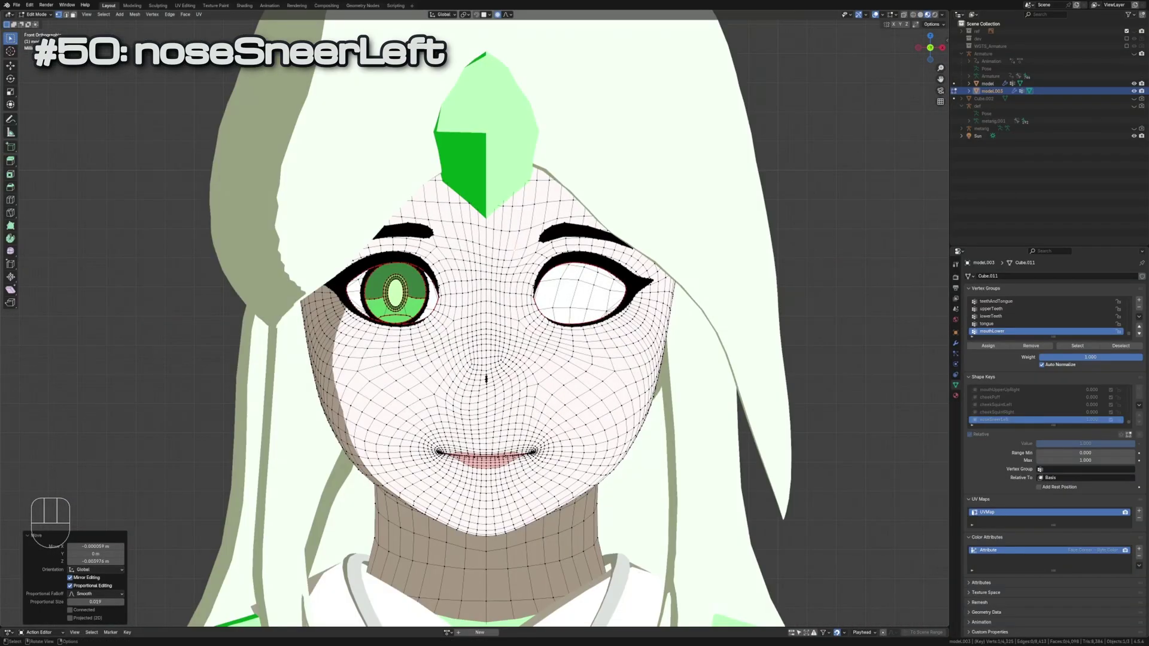
pyautogui.press('Tab')
pyautogui.click(722, 373)
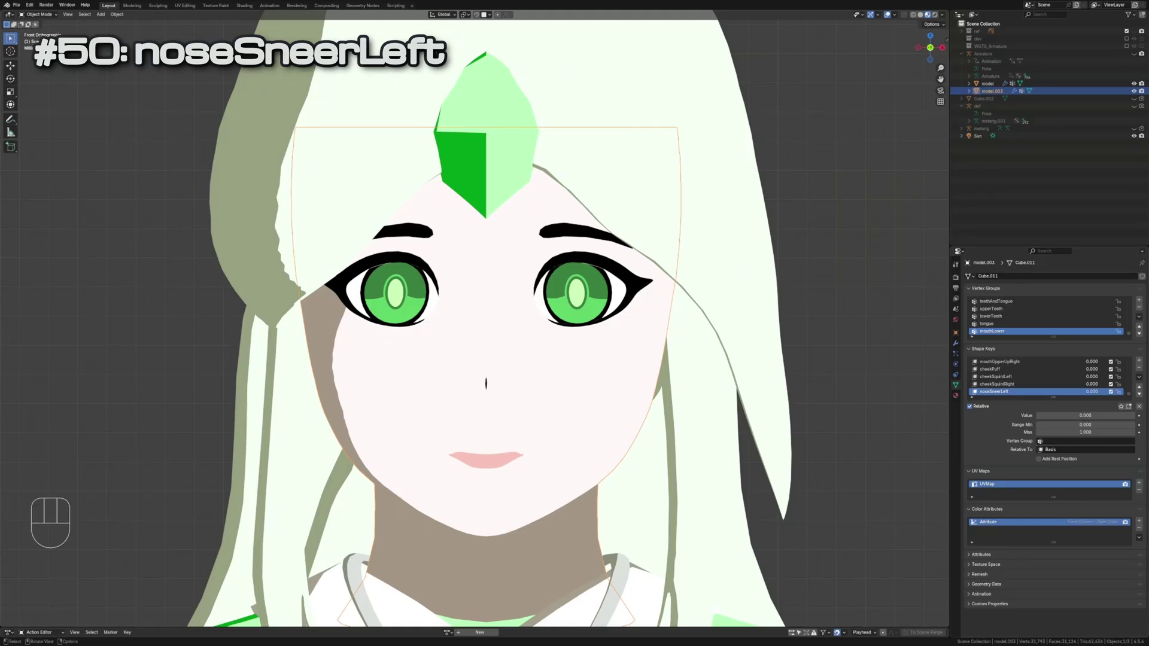
# Create the mirrored noseSneerRight shape key with F10
pyautogui.press('F10')
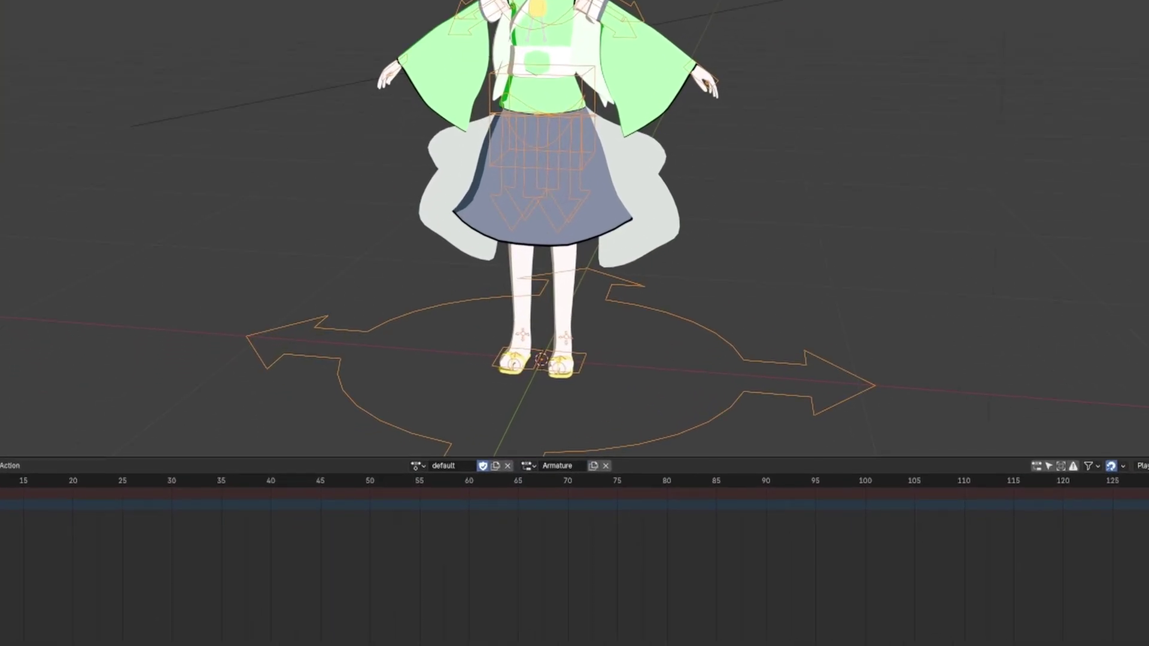
# Pick the 'waving' action from the Action Editor's browse list for the armature
pyautogui.click(417, 465)
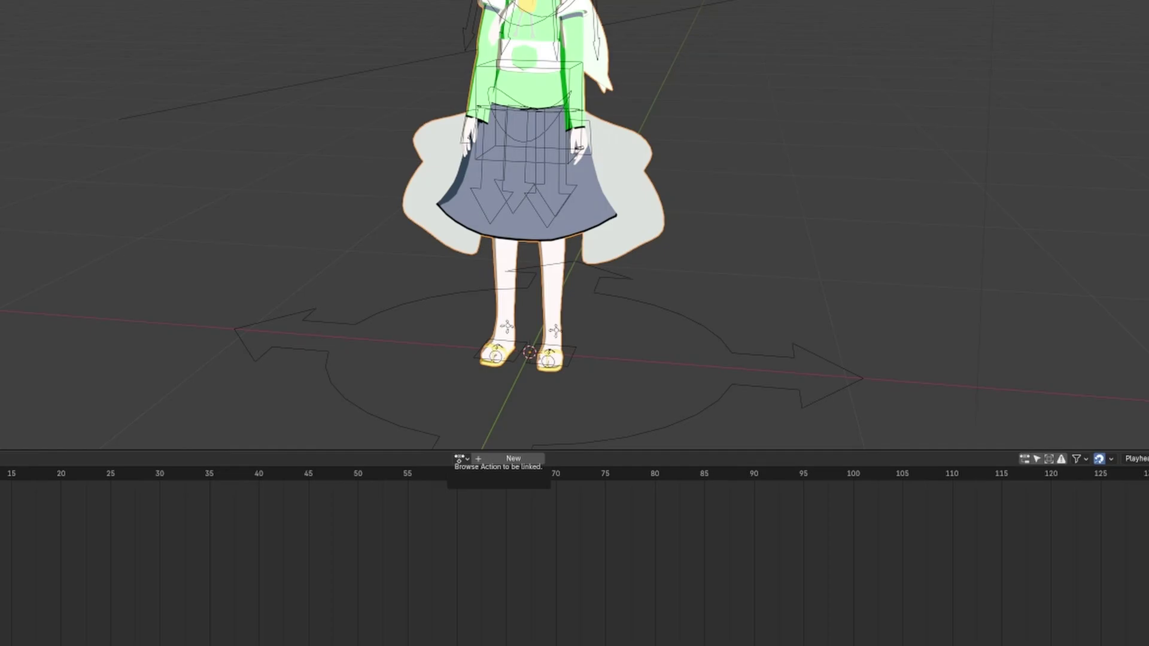
pyautogui.click(460, 459)
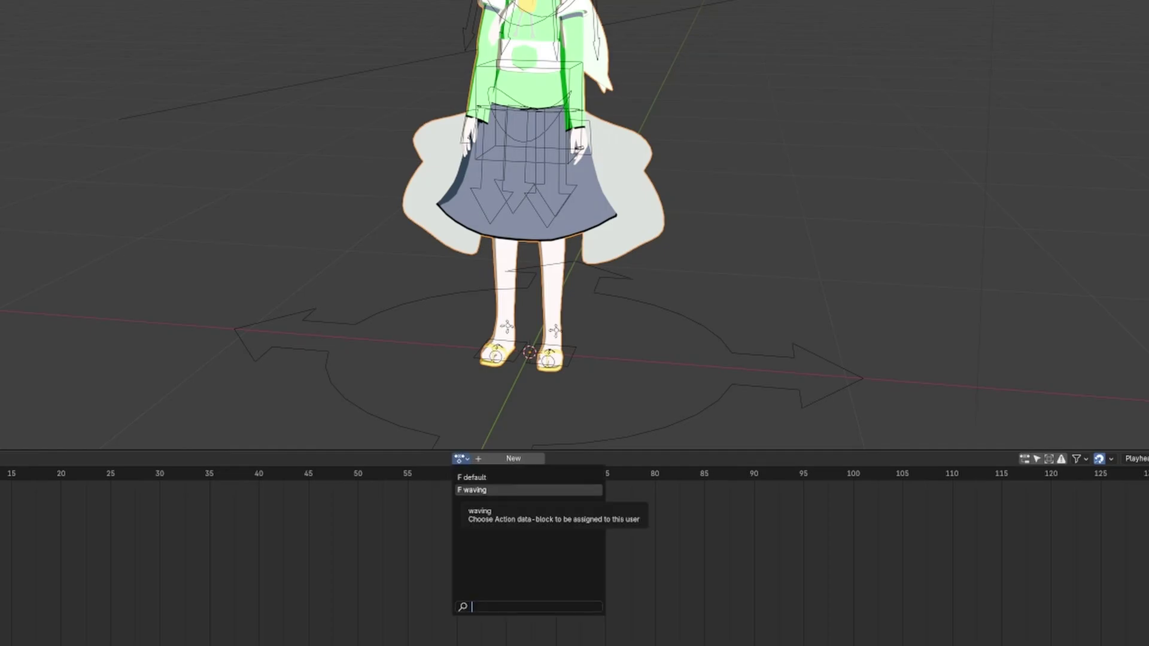
pyautogui.click(474, 492)
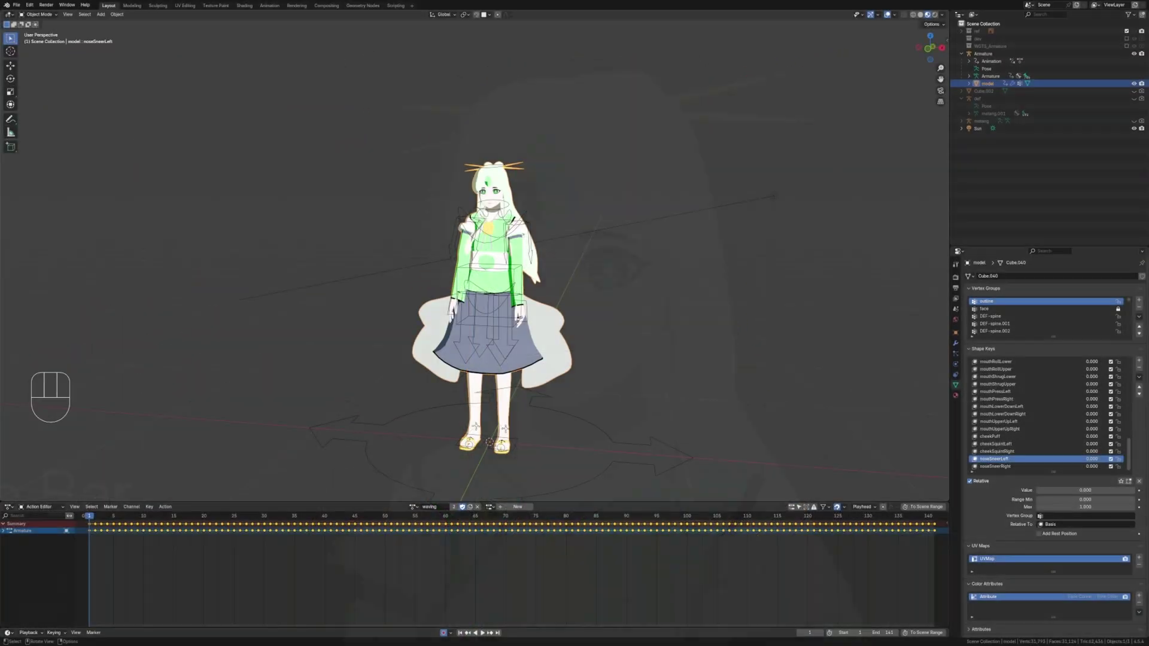
# Assign 'waving' to the shape keys in the Shape Key Editor and key browInnerUp at 0.040
pyautogui.click(36, 506)
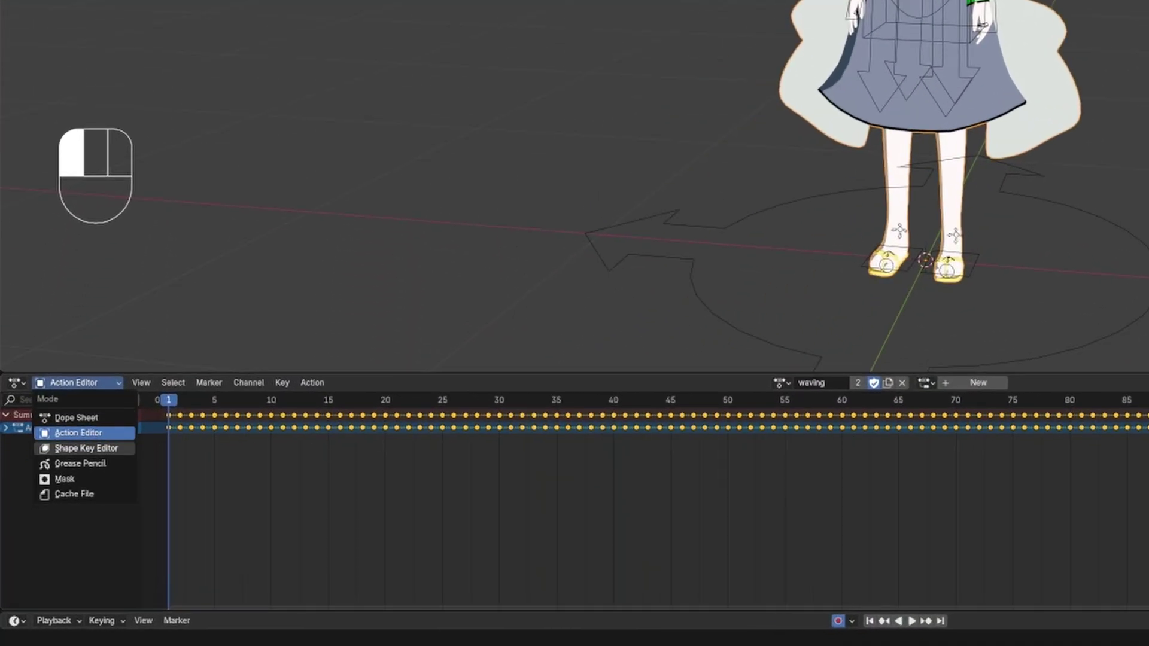
pyautogui.click(86, 448)
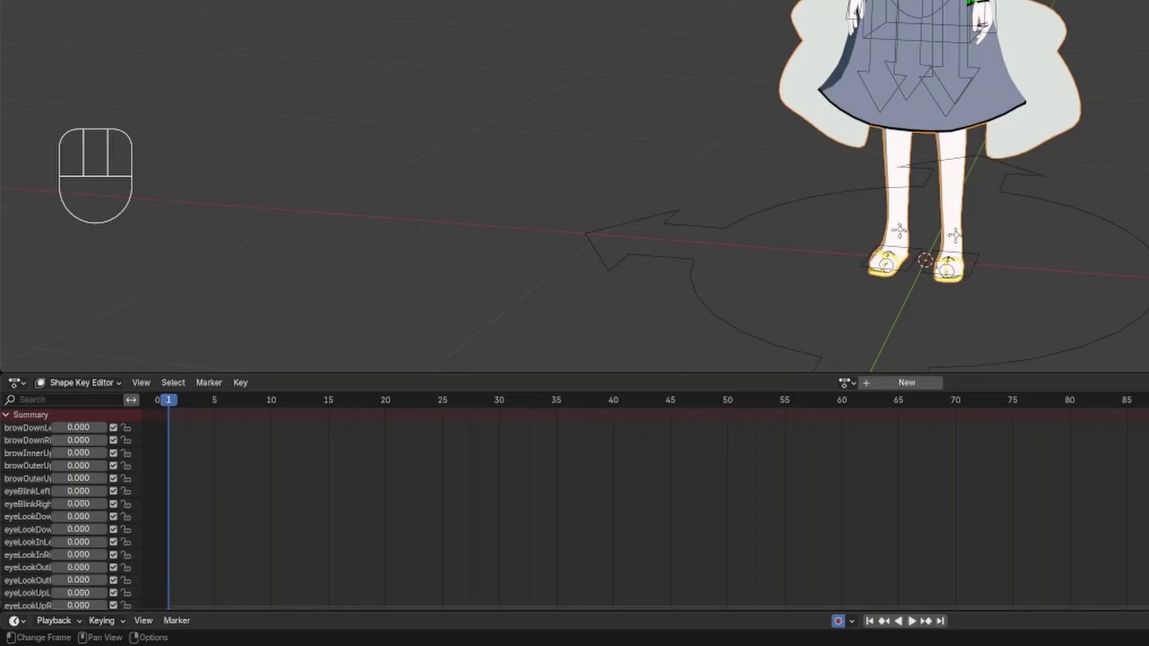
pyautogui.click(853, 382)
pyautogui.click(889, 422)
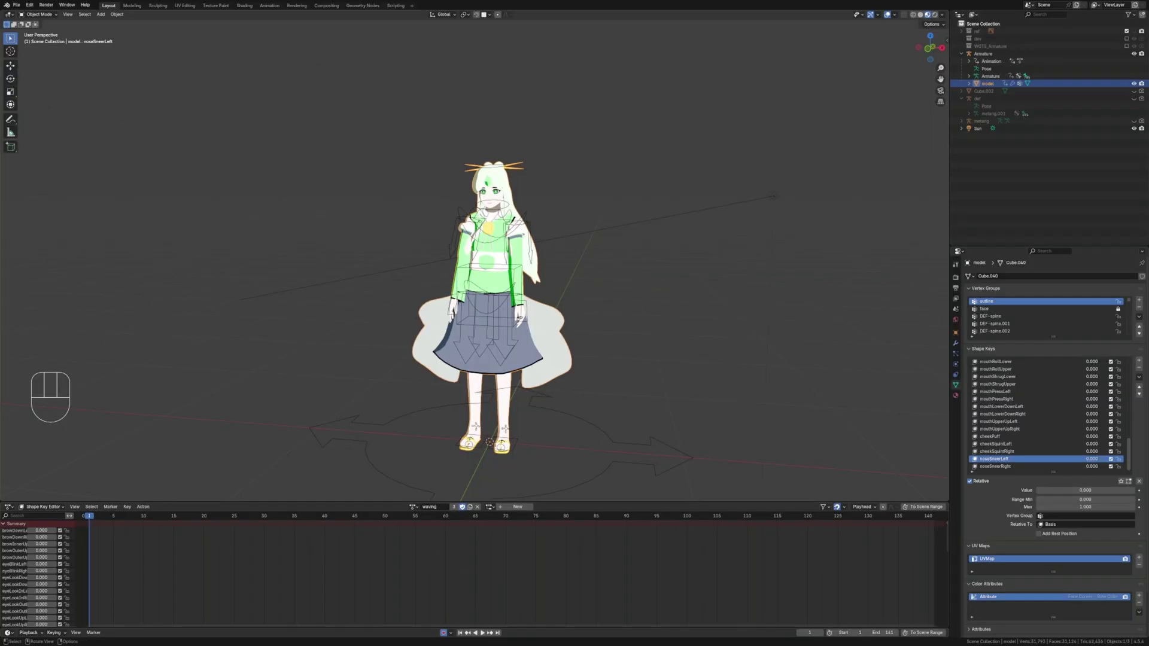
pyautogui.scroll(5, 476, 270)
pyautogui.scroll(-2, 475, 269)
pyautogui.press('space')
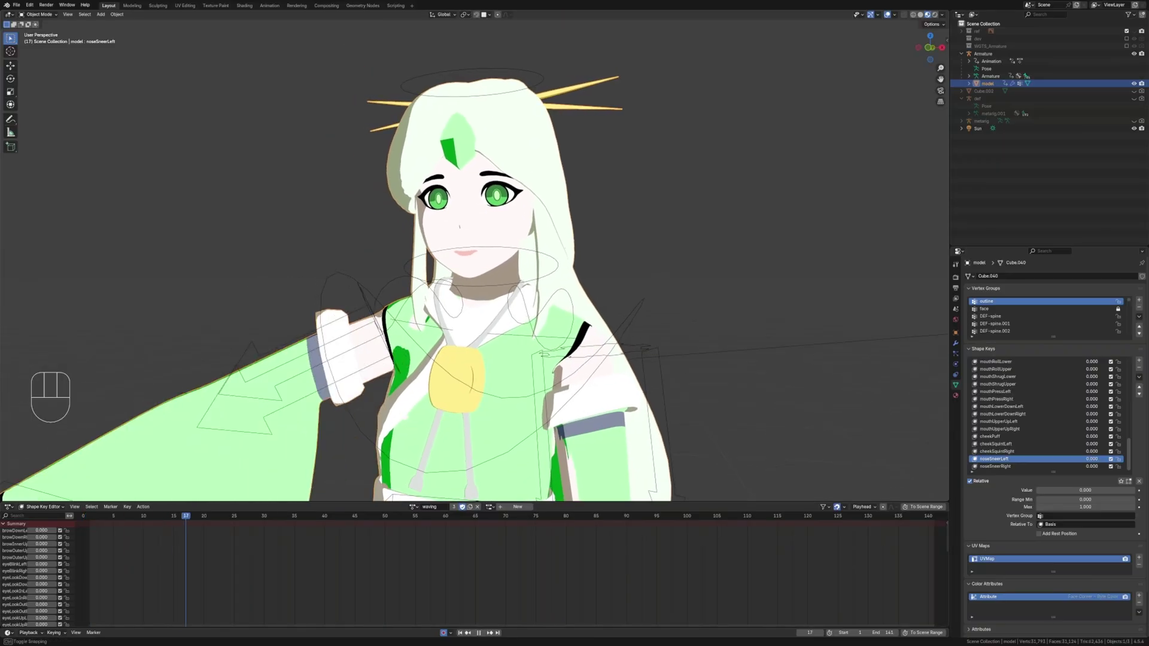
pyautogui.moveTo(42, 543)
pyautogui.mouseDown()
pyautogui.moveTo(94, 544)
pyautogui.moveTo(101, 577)
pyautogui.mouseUp()
pyautogui.scroll(-1, 62, 575)
pyautogui.scroll(-5, 63, 575)
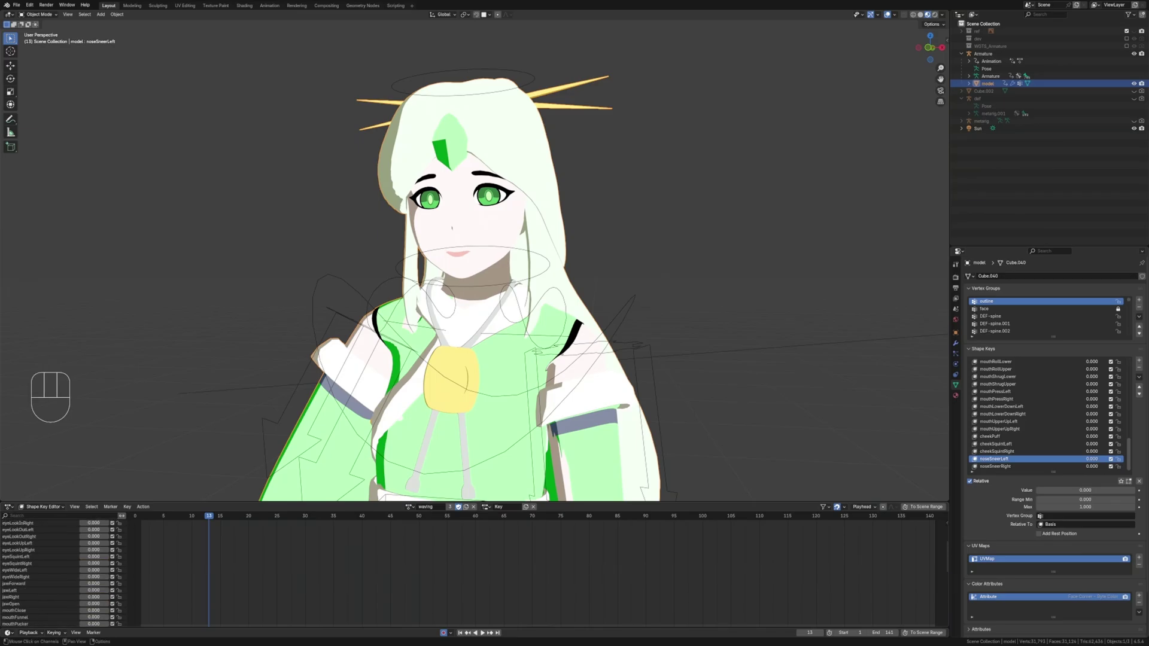
pyautogui.scroll(6, 63, 566)
# Paste copies of the facial keyframes around frames 85–90 and play back the waving action
pyautogui.press('space')
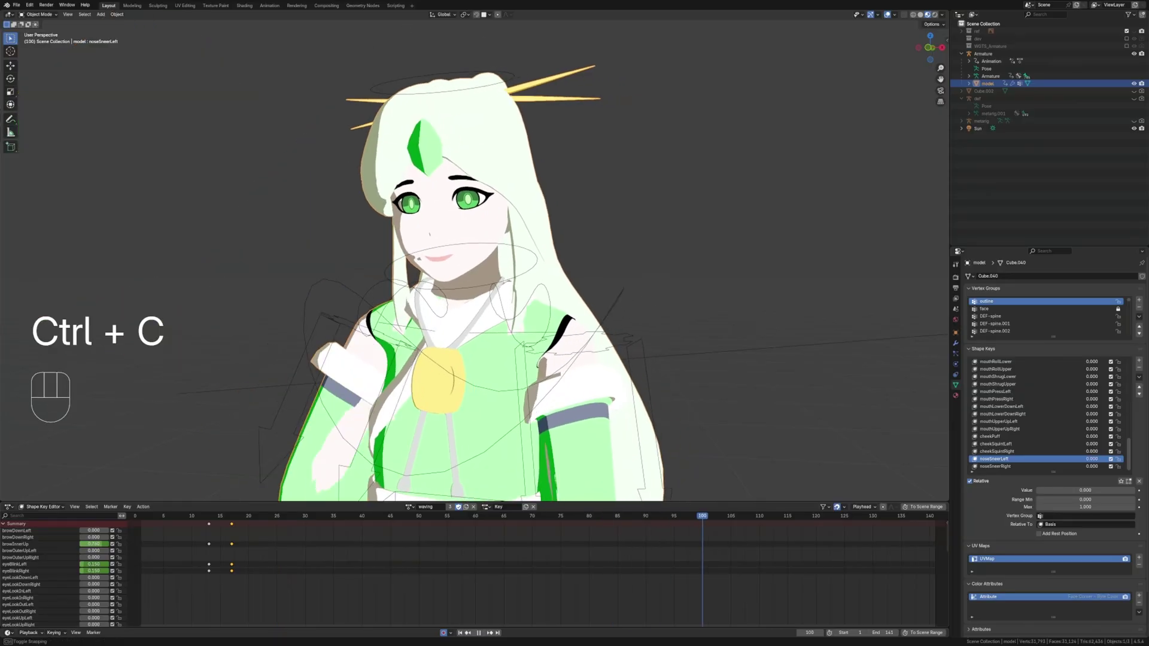
pyautogui.hotkey('ctrl', 'v')
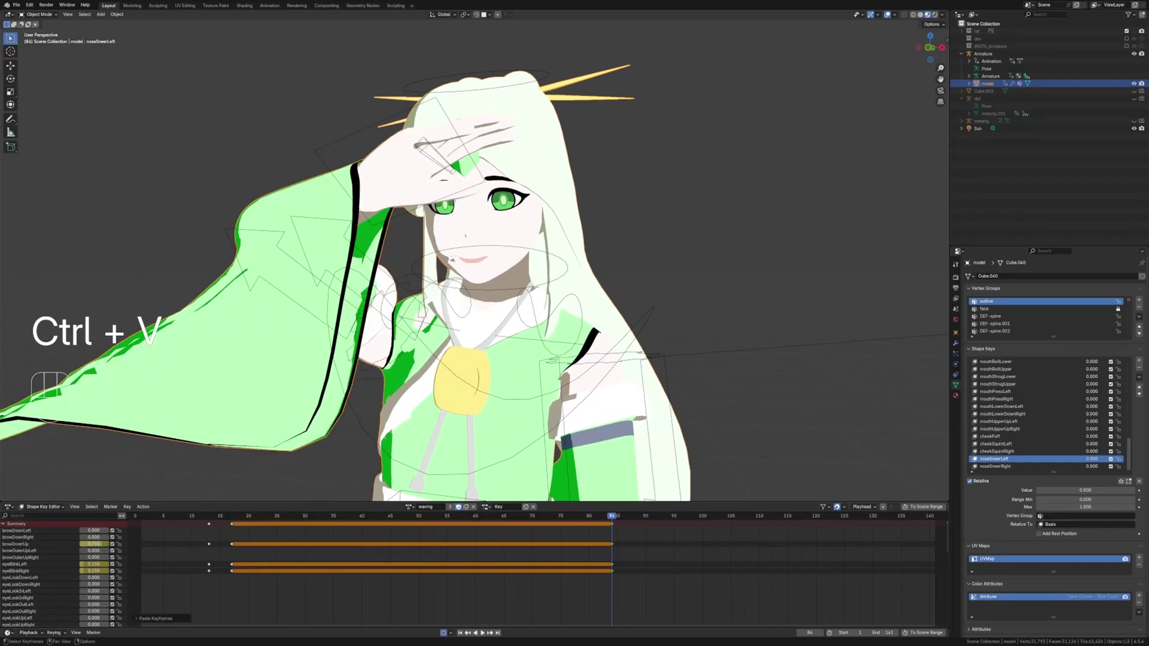
pyautogui.hotkey('ctrl', 'c')
pyautogui.hotkey('ctrl', 'v')
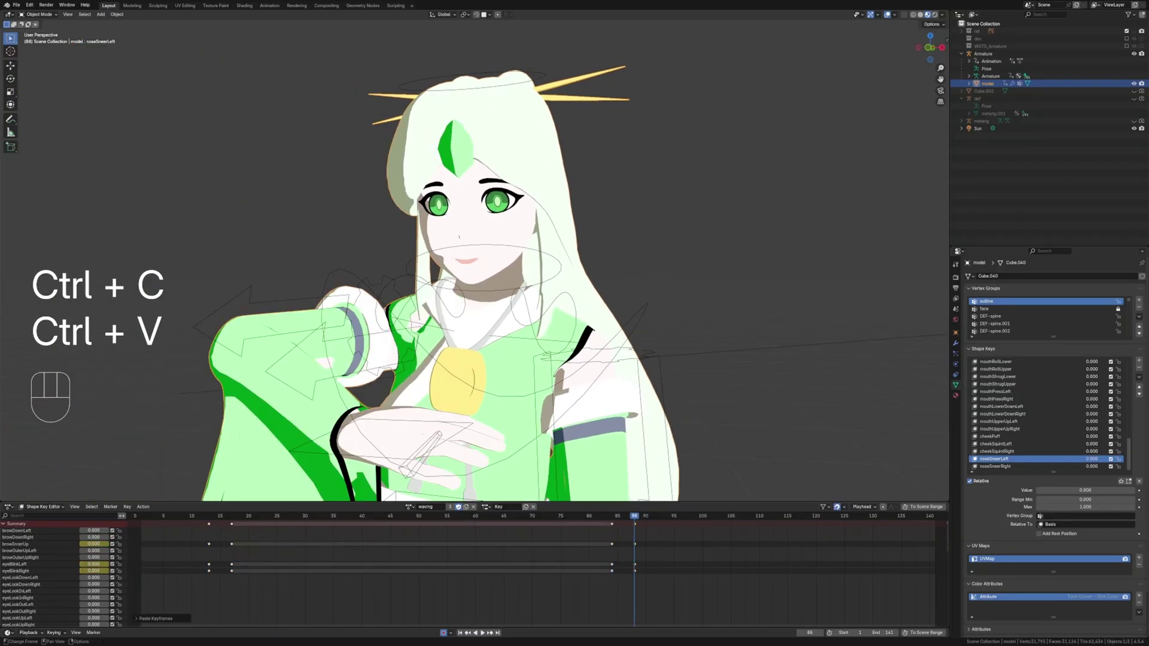
pyautogui.press('space')
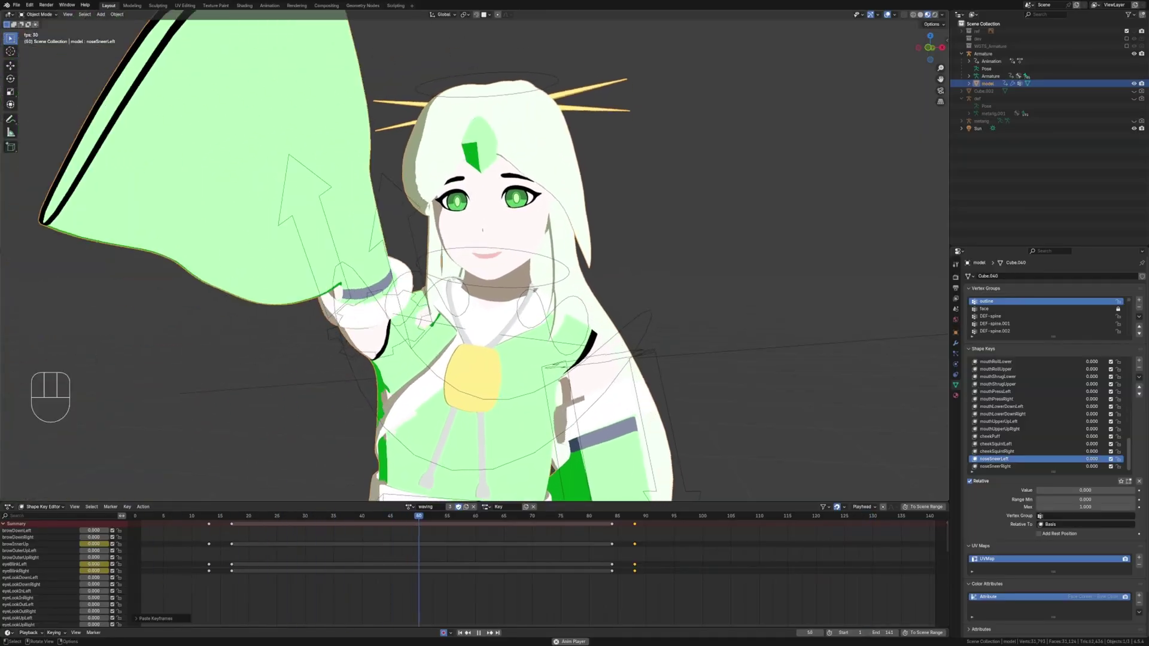
pyautogui.press('space')
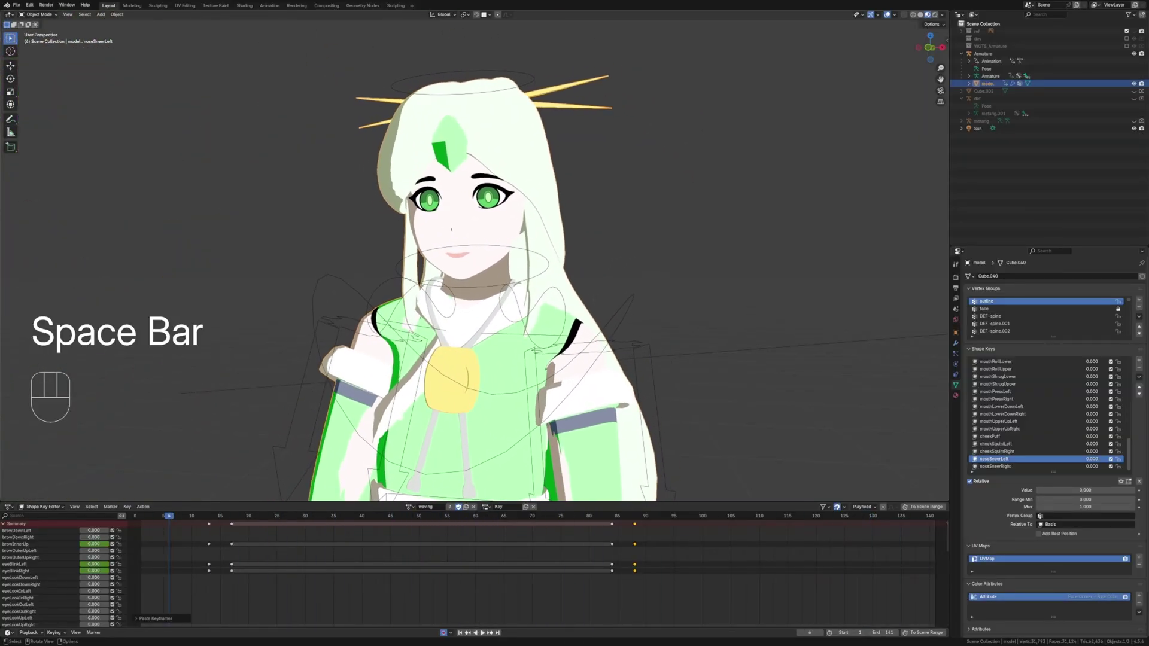
# Select the armature and show its waving action keyframes in the Action Editor
pyautogui.click(629, 305)
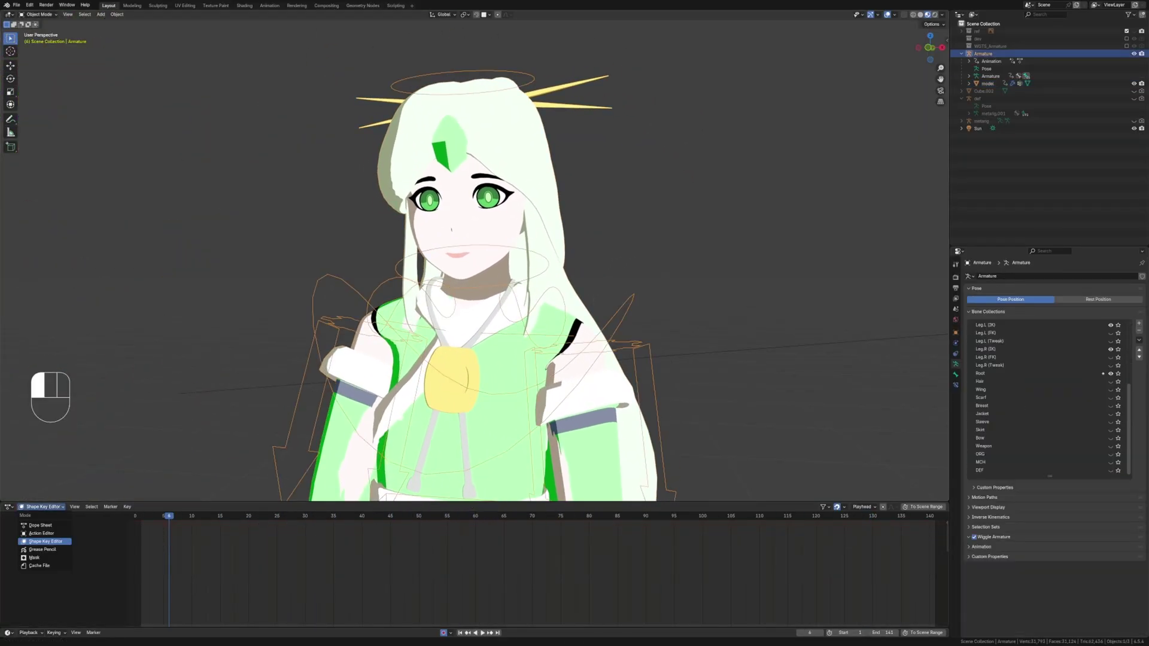
pyautogui.click(41, 533)
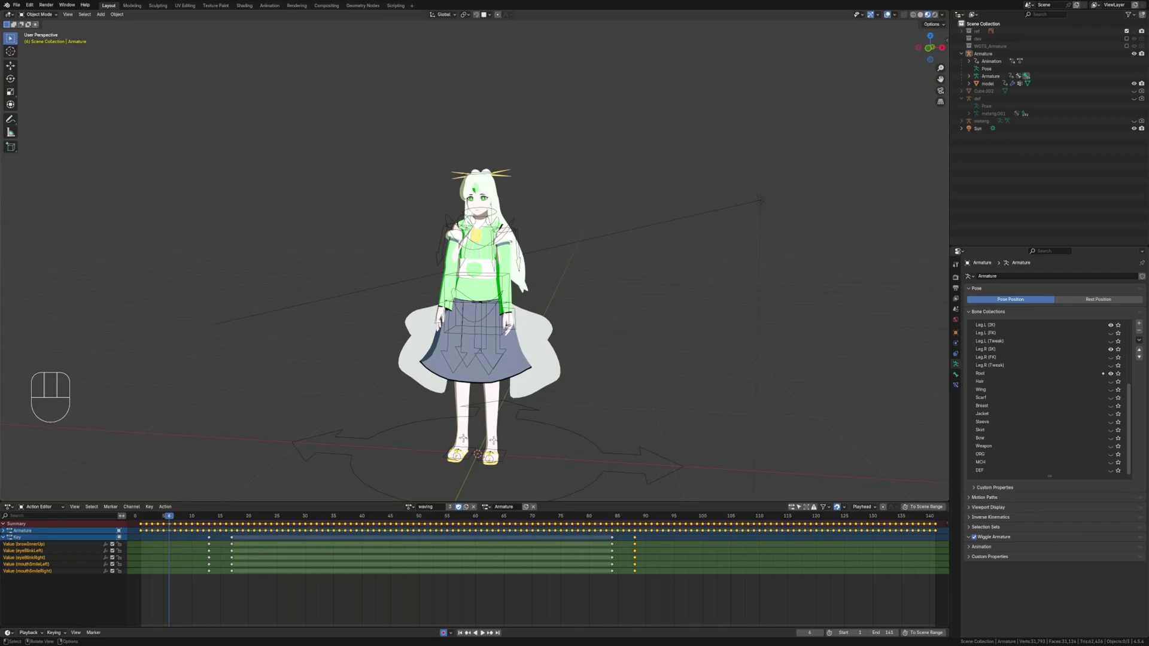
# Export the character as glTF 2.0 with the Shape Keys and Animation options enabled
pyautogui.click(17, 4)
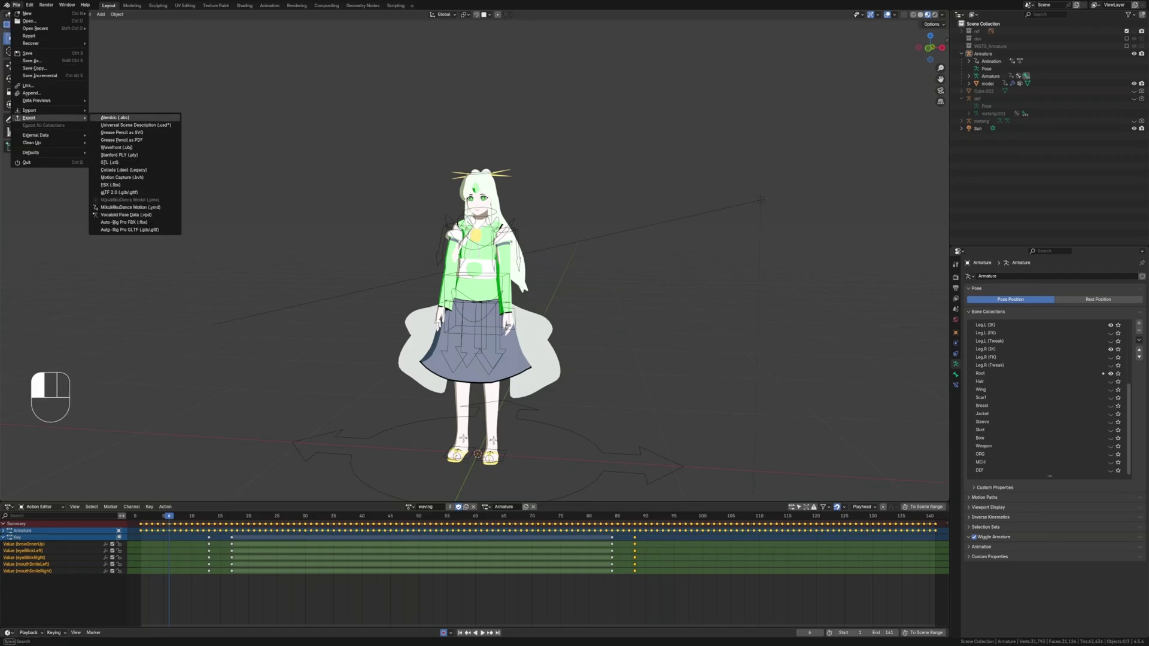
pyautogui.click(132, 191)
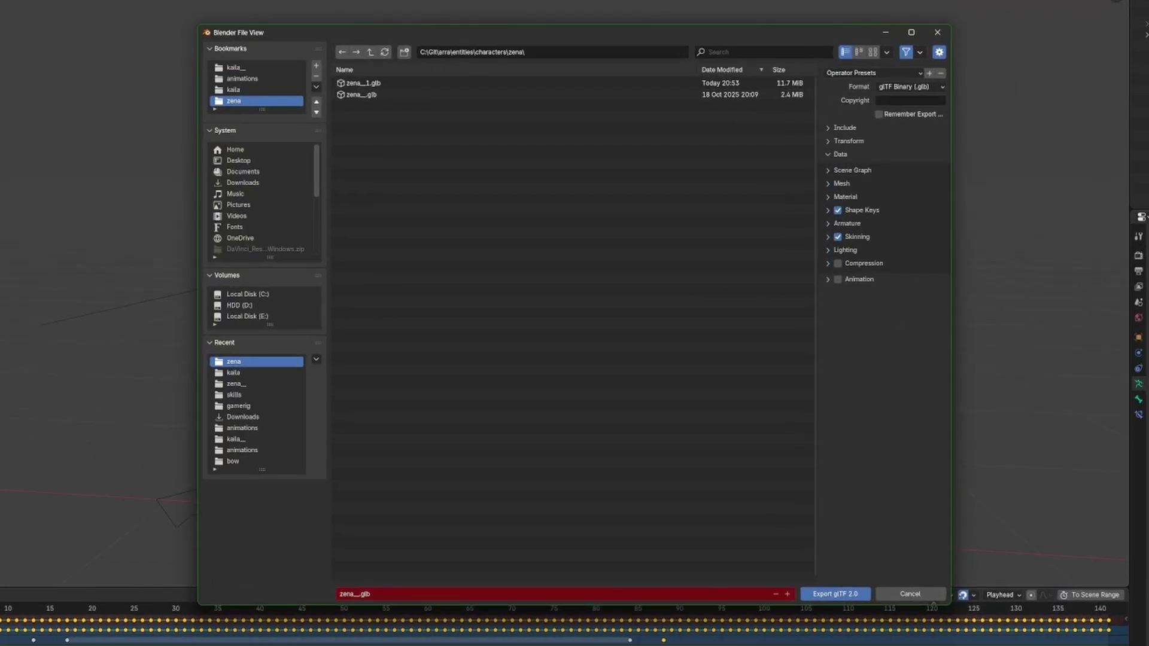
pyautogui.click(828, 209)
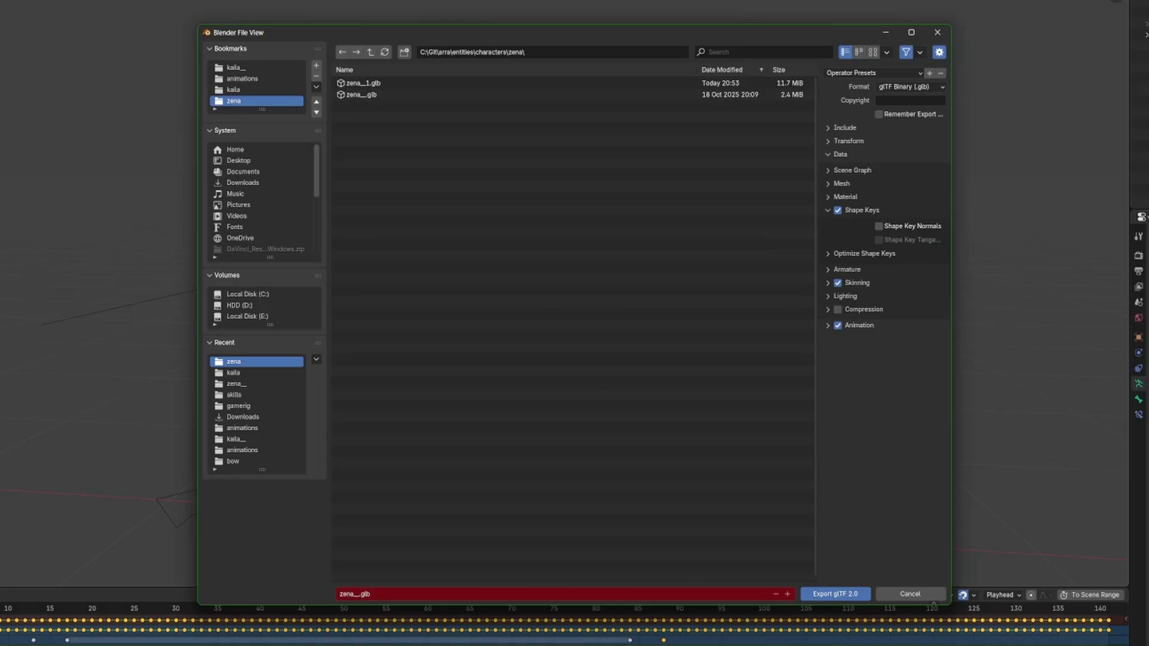
pyautogui.click(828, 326)
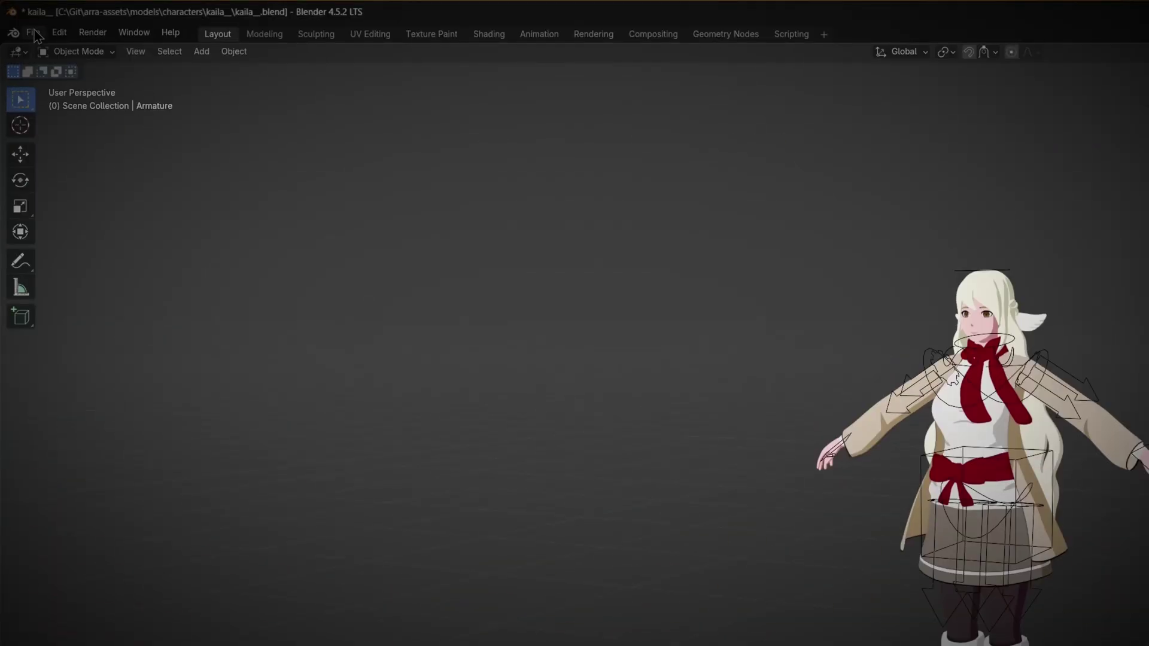
pyautogui.click(67, 56)
pyautogui.click(263, 408)
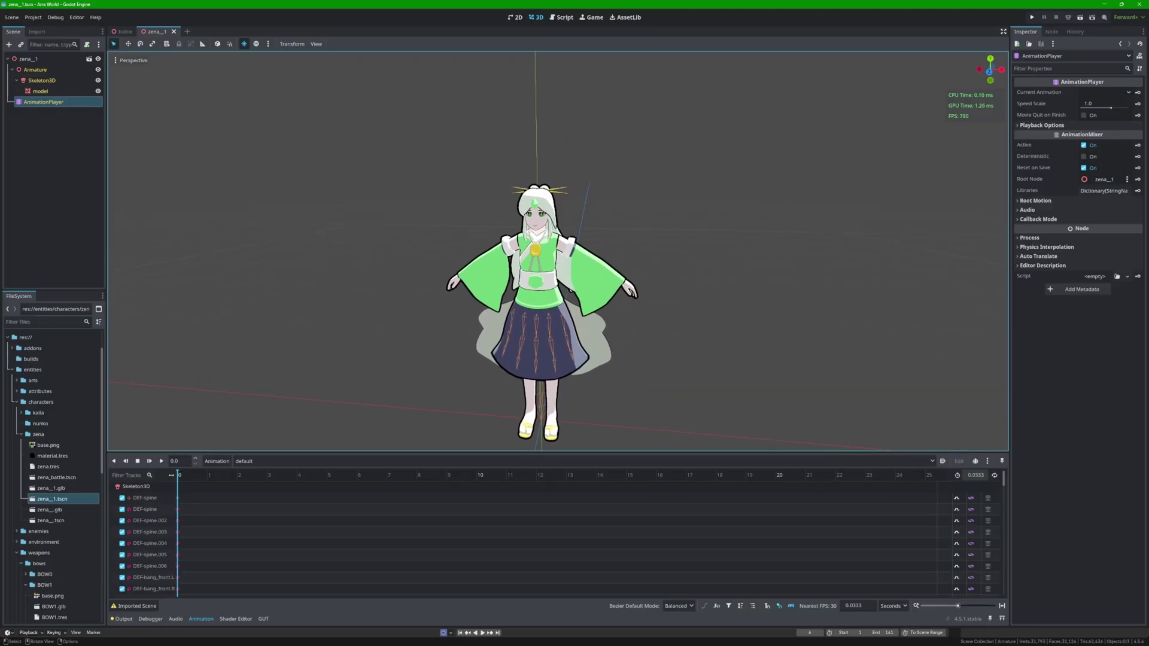
pyautogui.scroll(5, 538, 252)
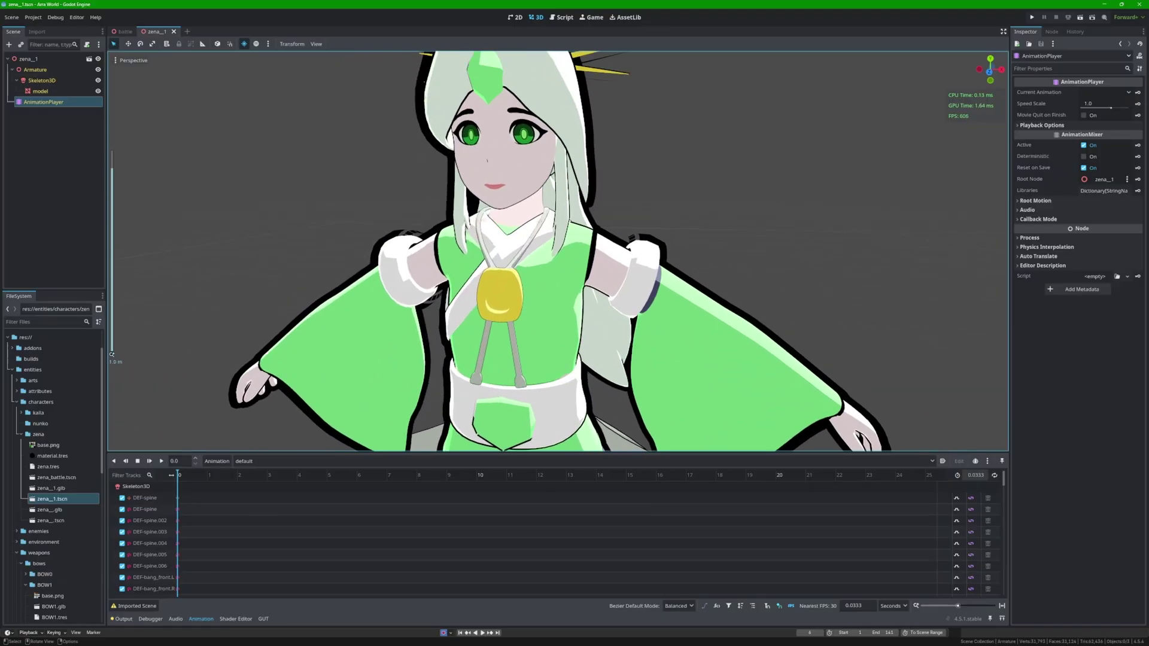
pyautogui.click(41, 91)
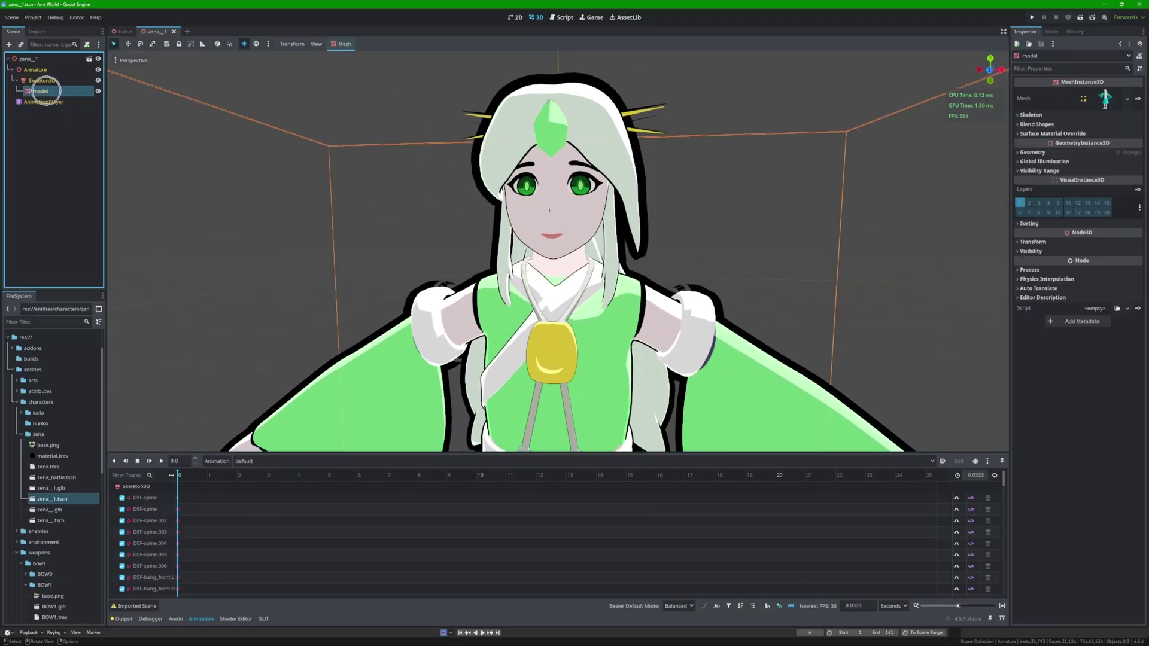
pyautogui.click(1037, 124)
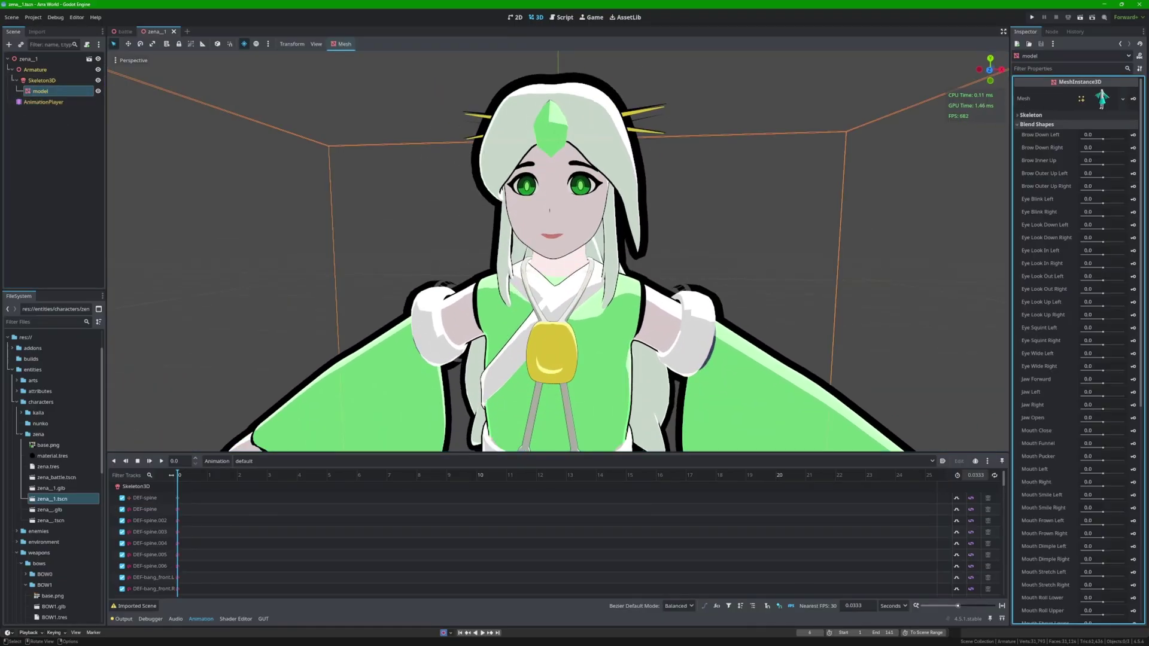
pyautogui.press('Return')
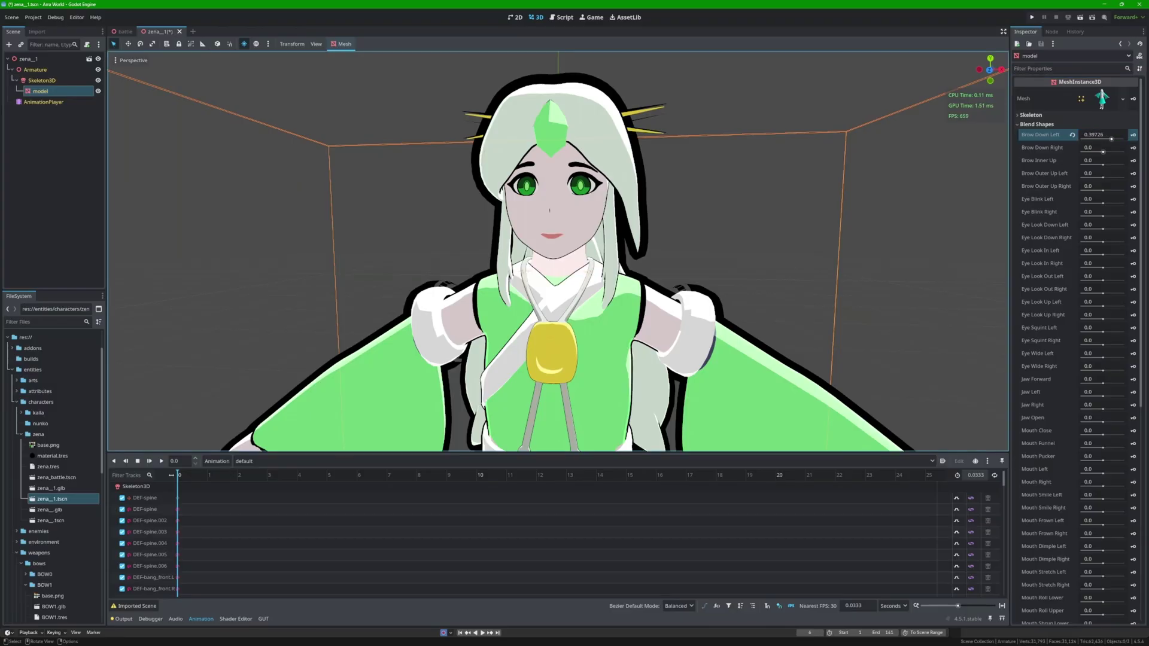
pyautogui.click(1072, 134)
pyautogui.click(1071, 148)
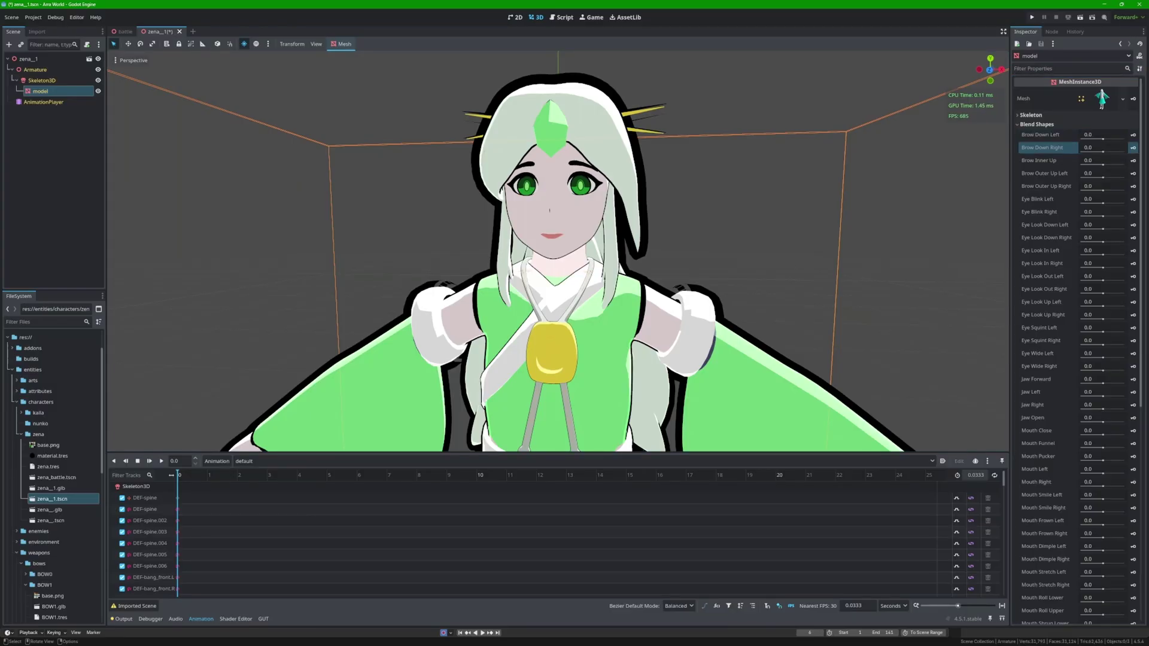
pyautogui.moveTo(1103, 212); pyautogui.dragTo(1121, 213)
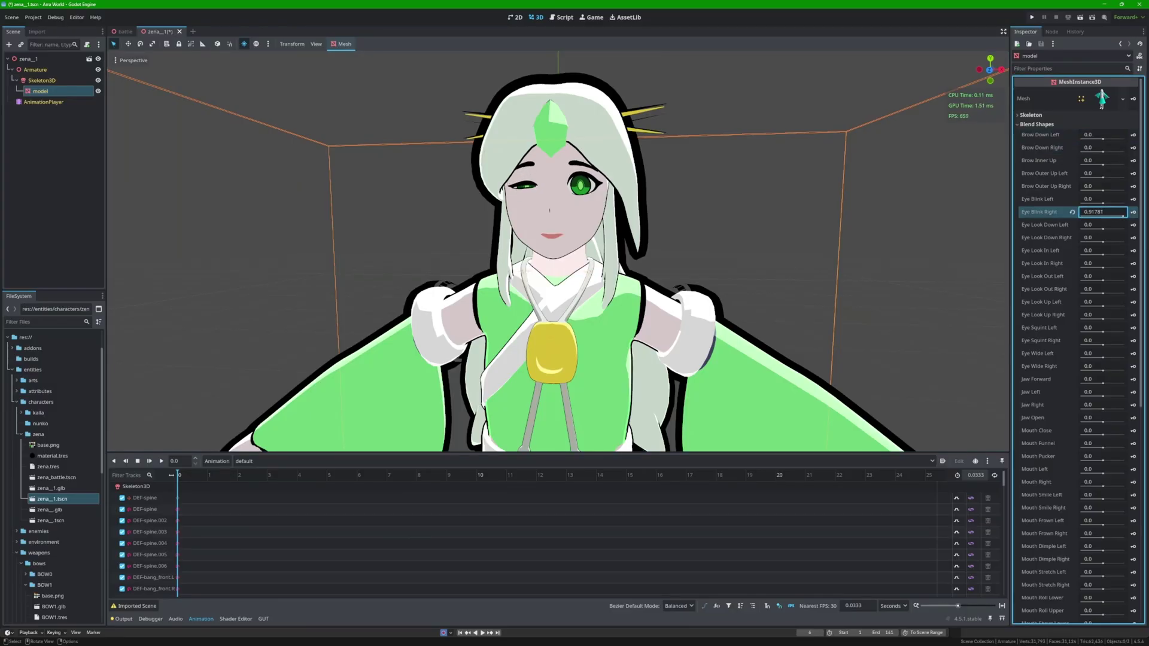
pyautogui.scroll(-10, 1102, 270)
pyautogui.moveTo(1103, 342); pyautogui.dragTo(1102, 342)
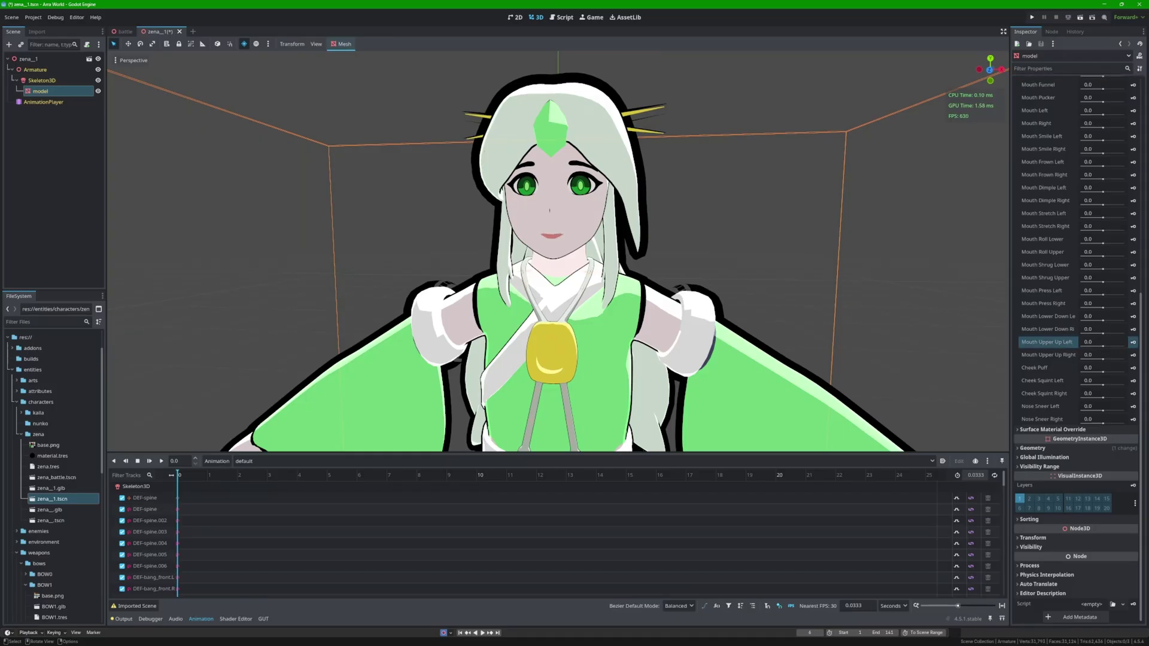
pyautogui.scroll(-3, 557, 270)
# Select the AnimationPlayer node, load the 'waving' animation and play it back in Godot
pyautogui.click(44, 102)
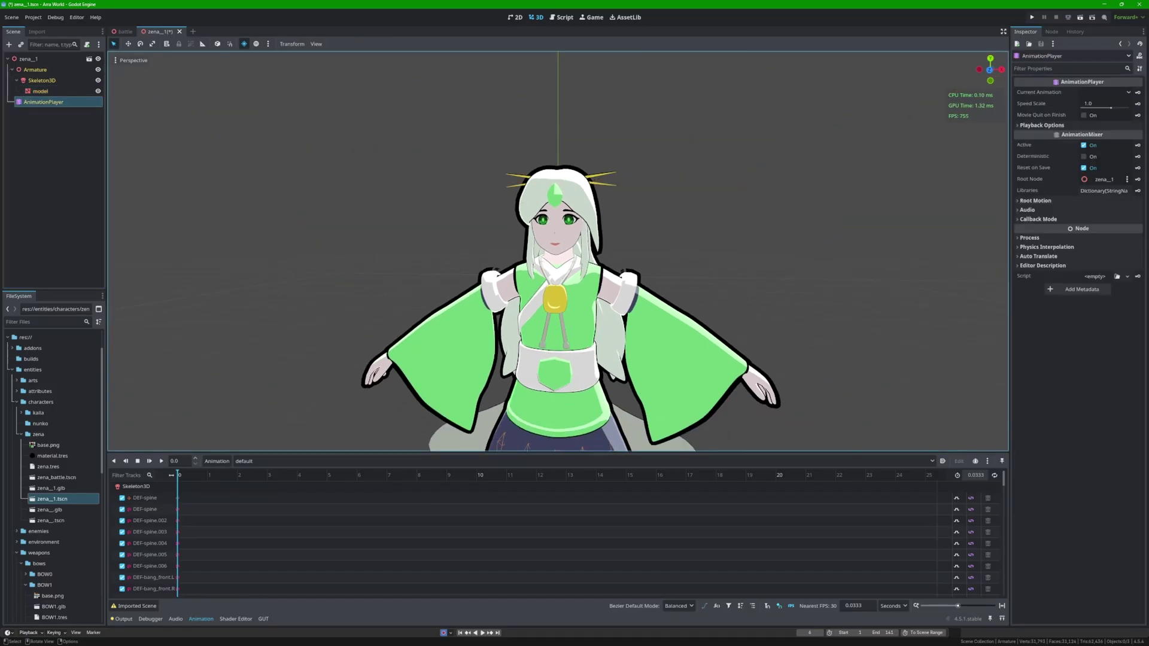
pyautogui.scroll(-3, 556, 270)
pyautogui.click(584, 461)
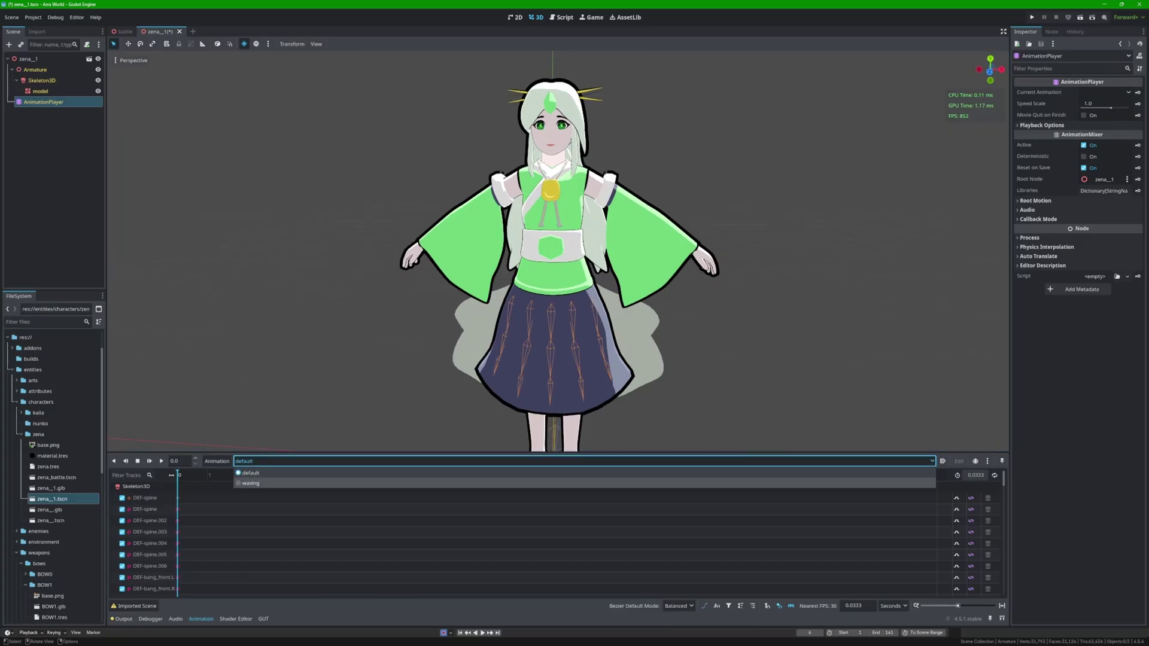
pyautogui.click(250, 483)
pyautogui.hotkey('shift', 'd')
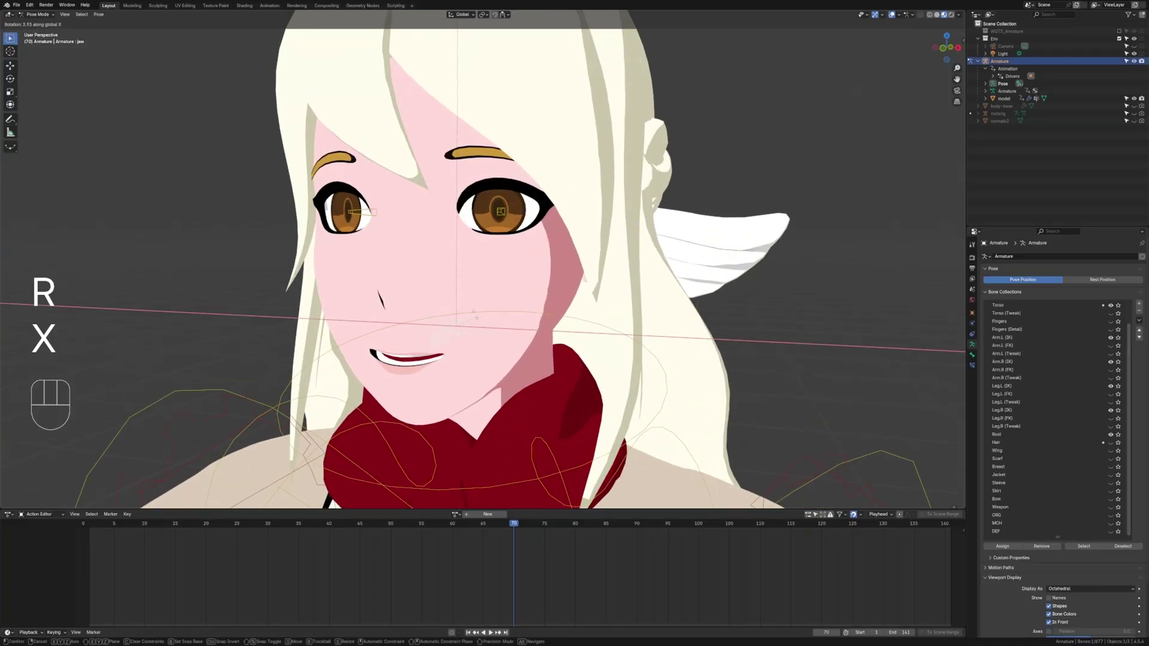
# Confirm the open-mouth jaw rotation and trackball-rotate both eye bones to shift her gaze sideways
pyautogui.click(476, 314)
pyautogui.click(445, 334)
pyautogui.press('r')
pyautogui.press('r')
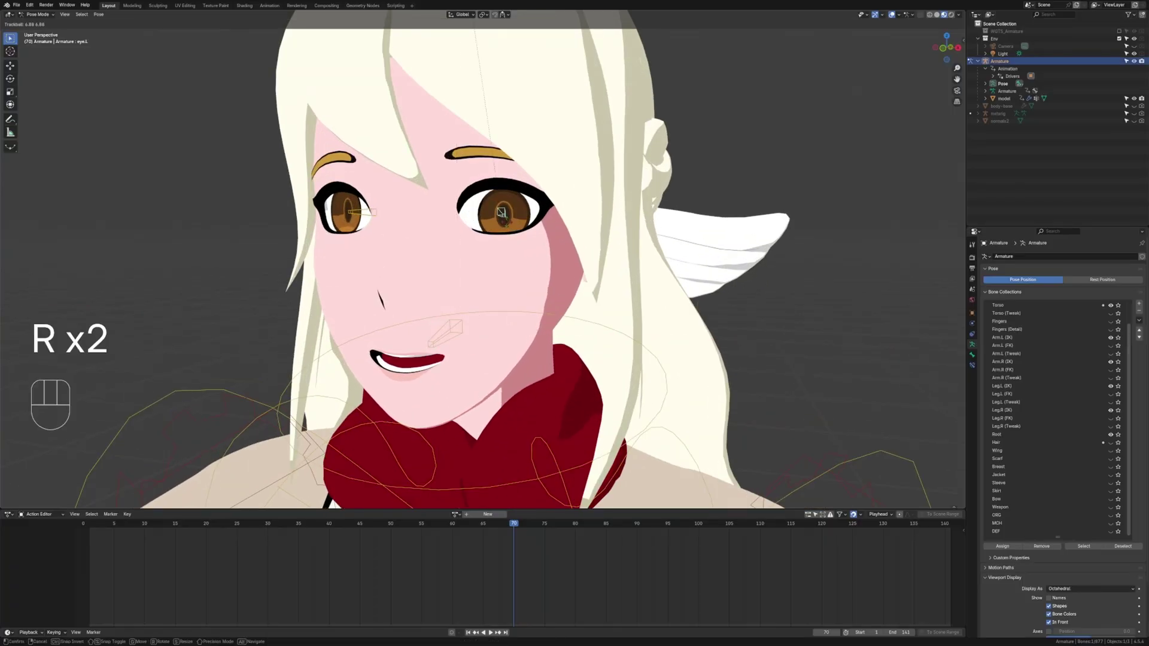
pyautogui.click(359, 213)
pyautogui.press('r')
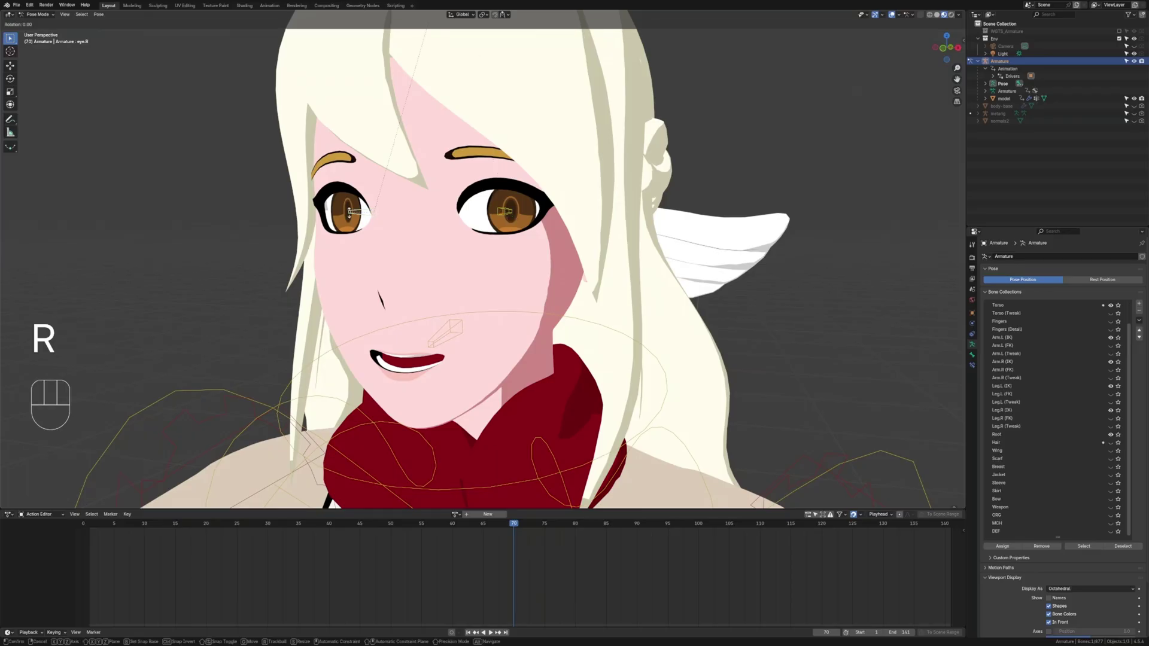
pyautogui.click(359, 213)
pyautogui.scroll(-3, 467, 269)
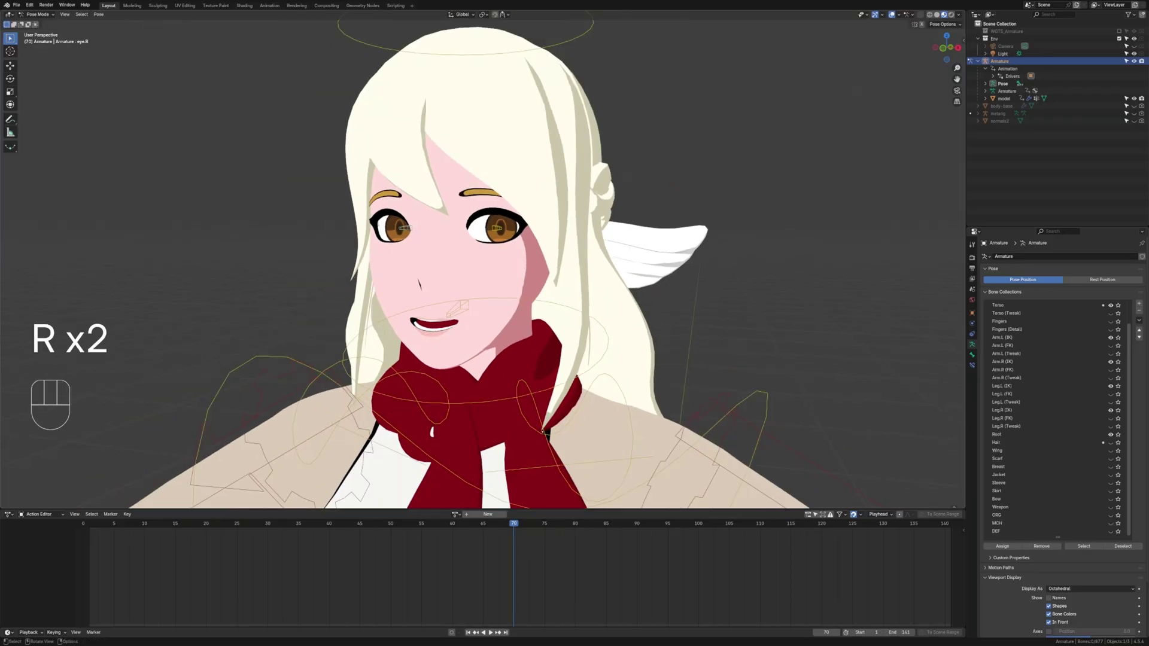